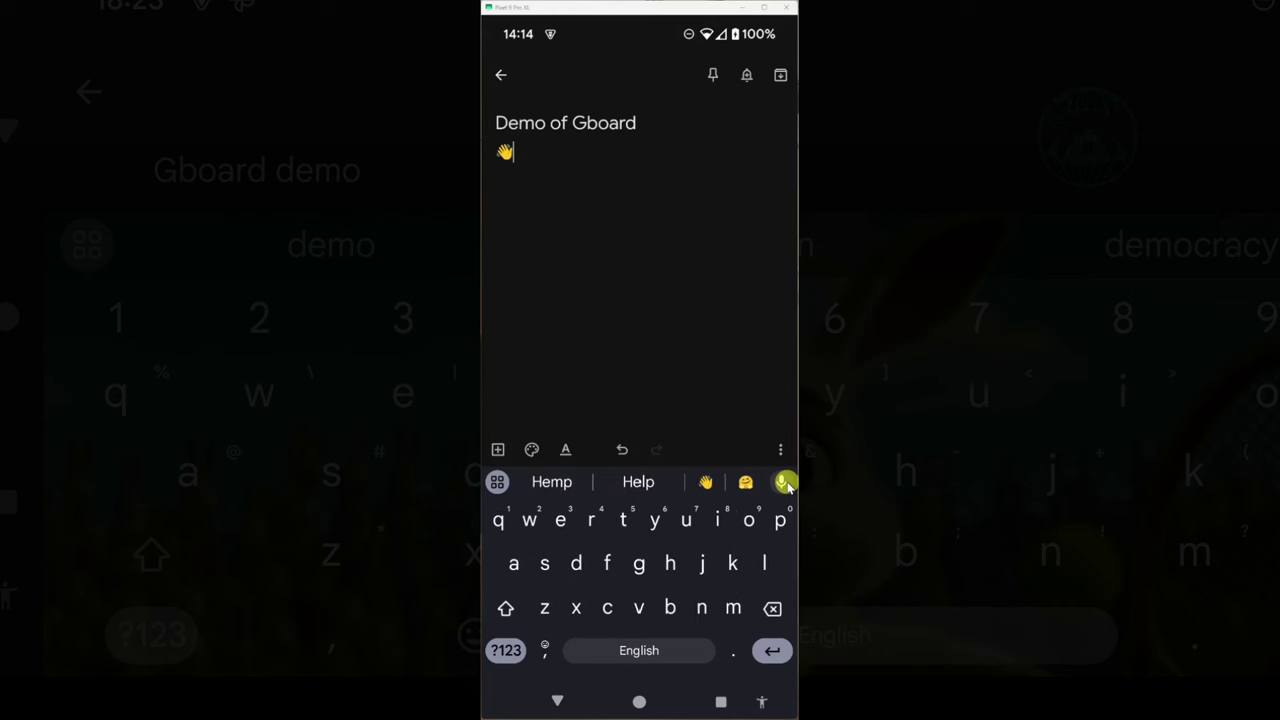
- Glide-type the greeting after the wave emoji and end it with a full stop and space
mouse_move(623, 520)
mouse_down()
mouse_move(670, 564)
mouse_move(560, 520)
mouse_up()
drag(733, 608, 560, 520)
drag(670, 564, 560, 520)
click(733, 651)
click(639, 651)
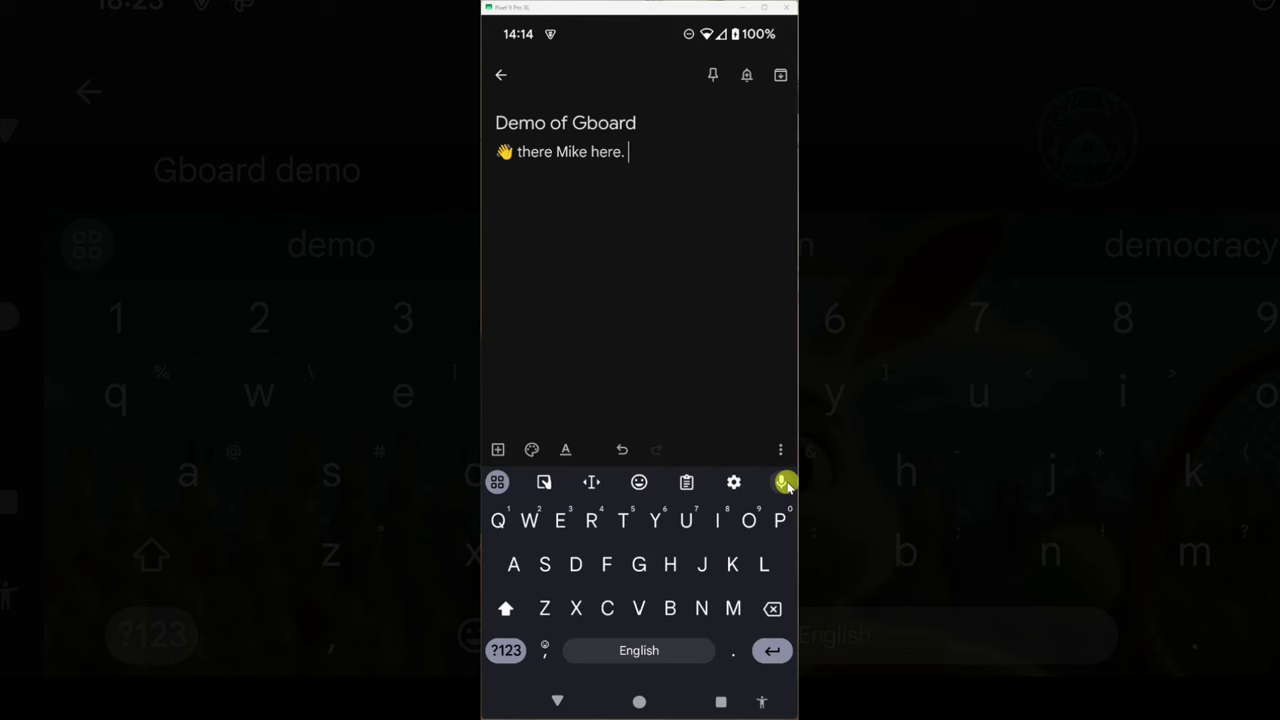
- Dictate the introductory paragraph about Gboard, then switch to the Gboard Play Store listing
click(783, 482)
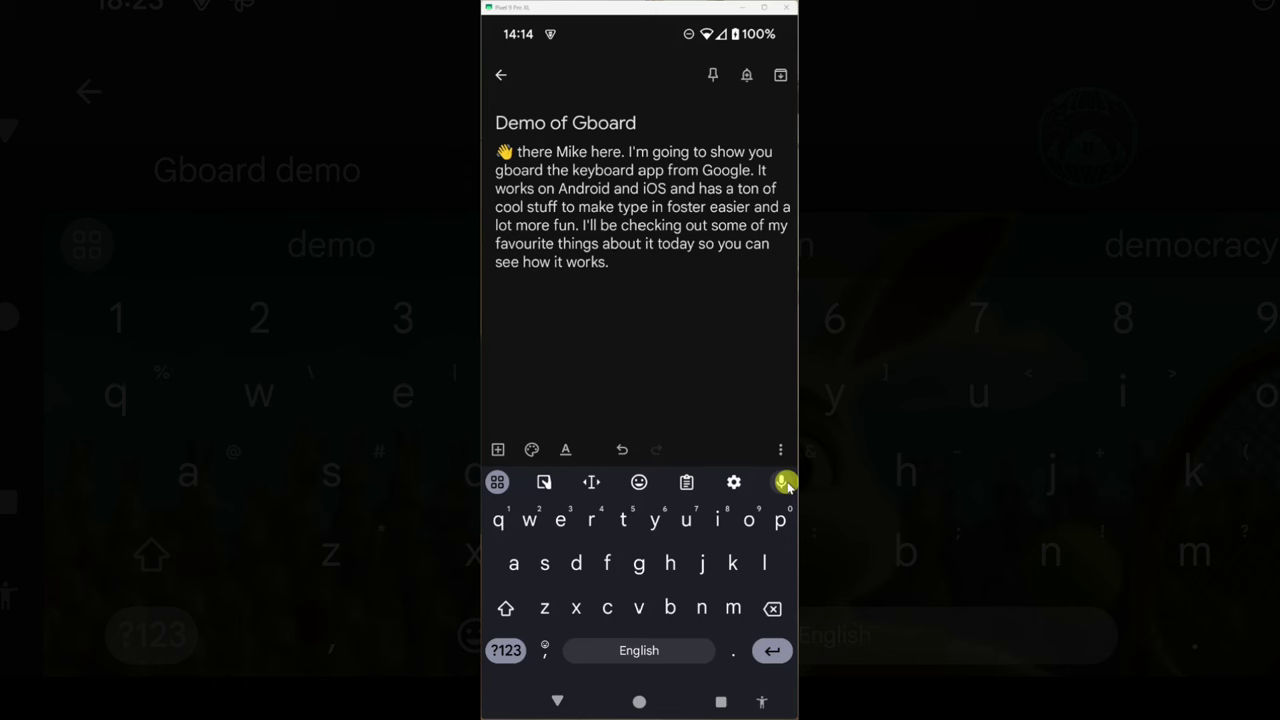
key(ctrl+o)
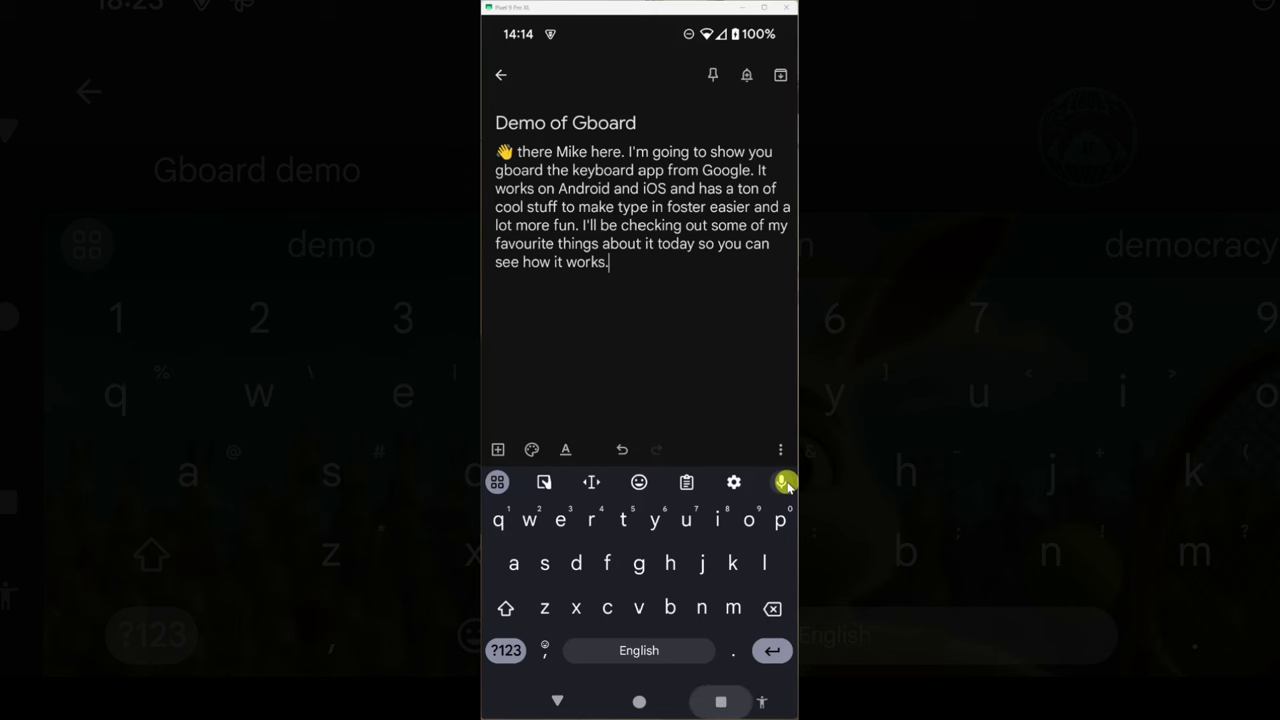
key(ctrl+o)
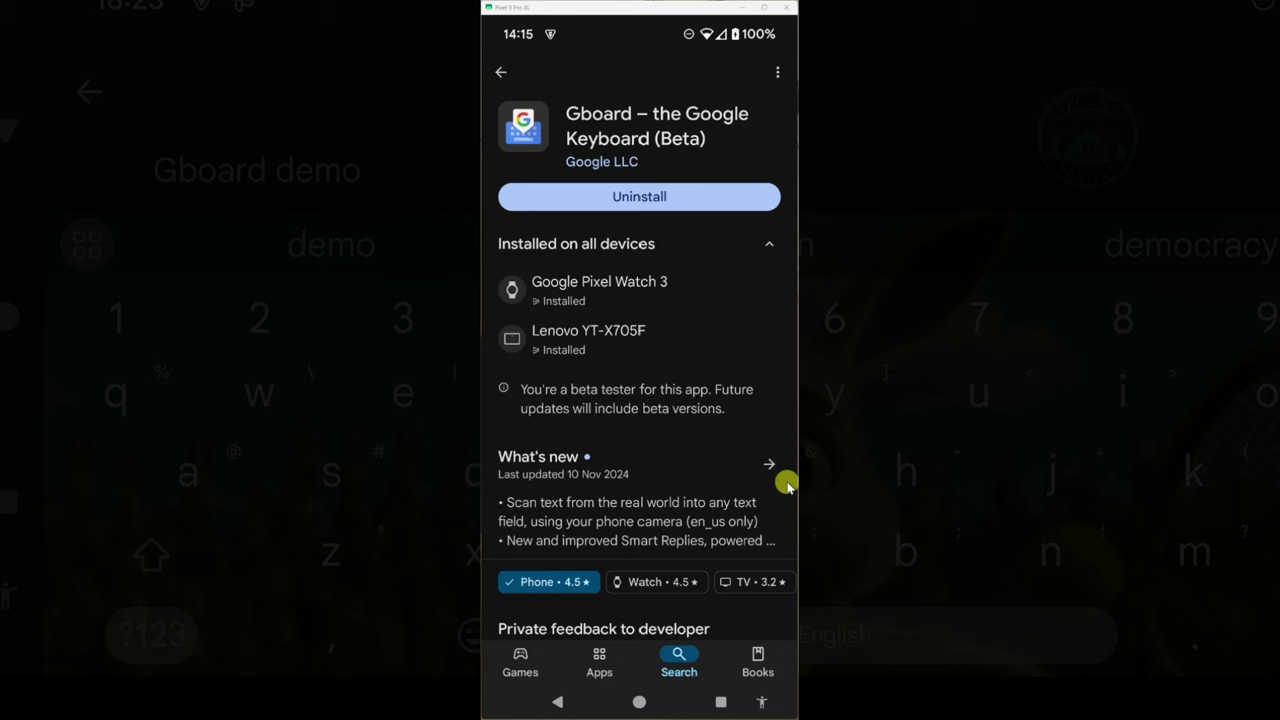
- Expand Quick Settings and search Android settings for 'keyboard'
key(alt+n)
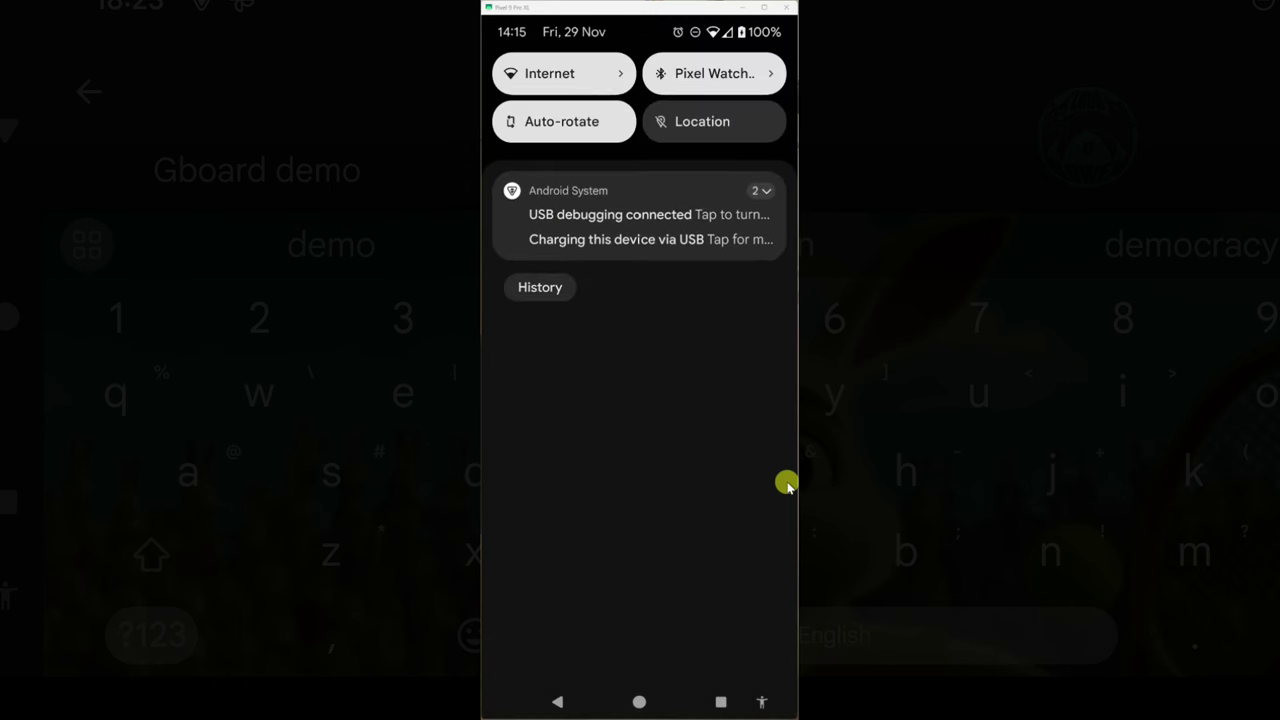
key(alt+n)
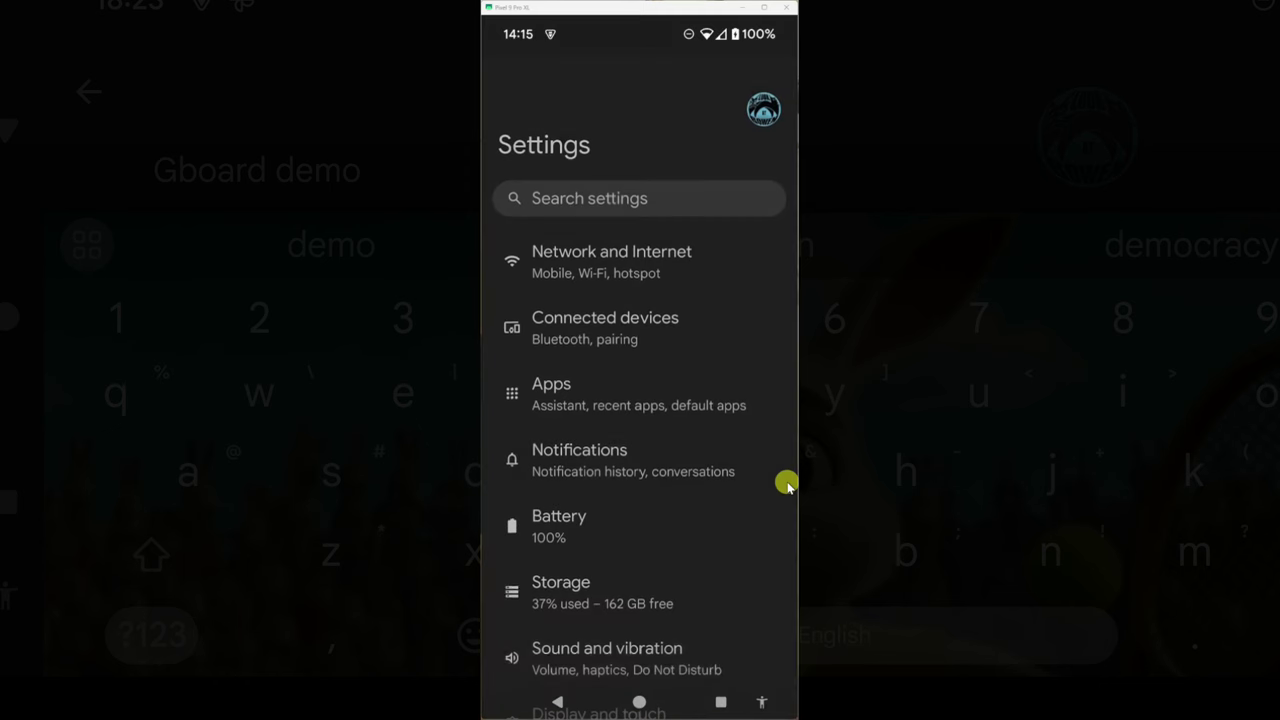
scroll(787, 485, down, 10)
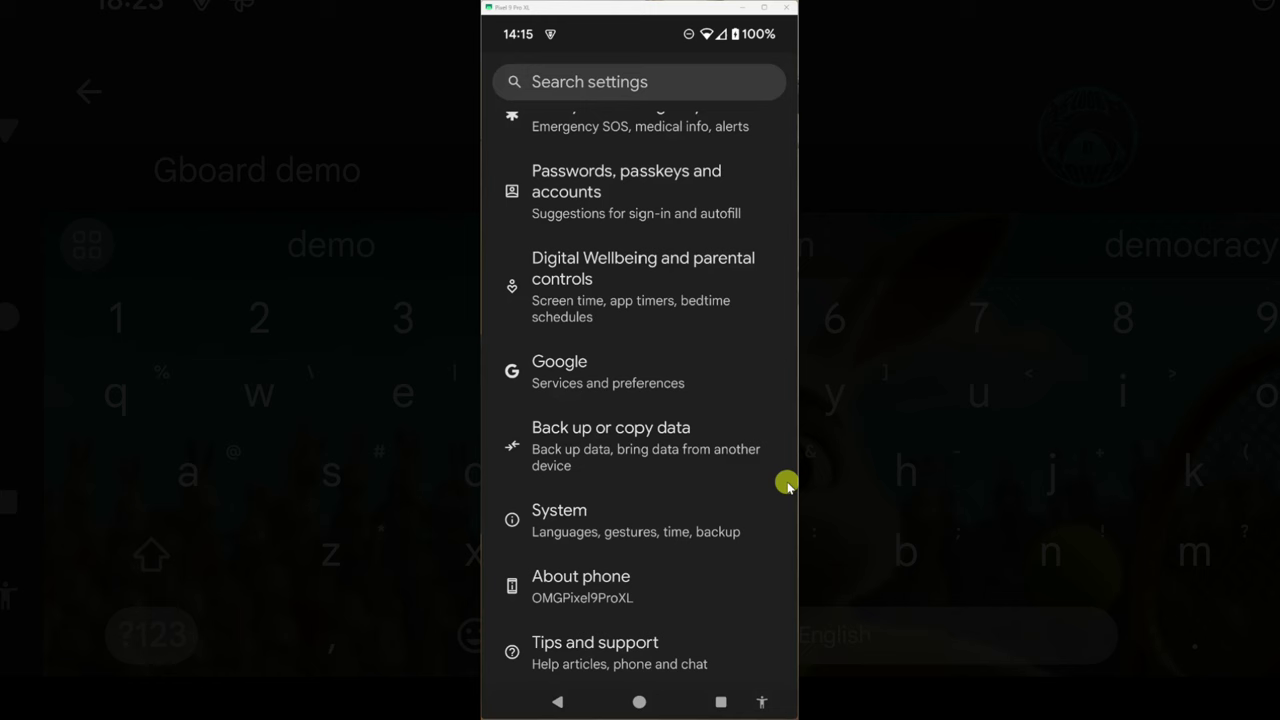
key(ctrl+f)
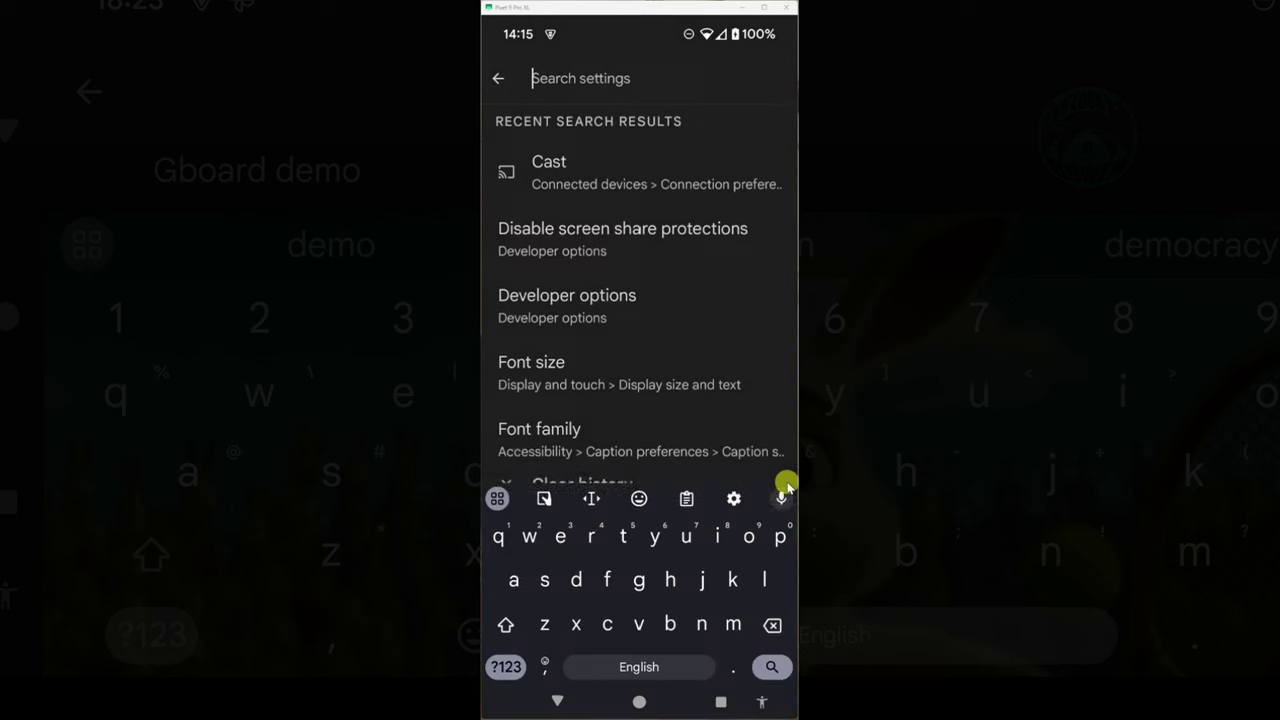
text(keyboard)
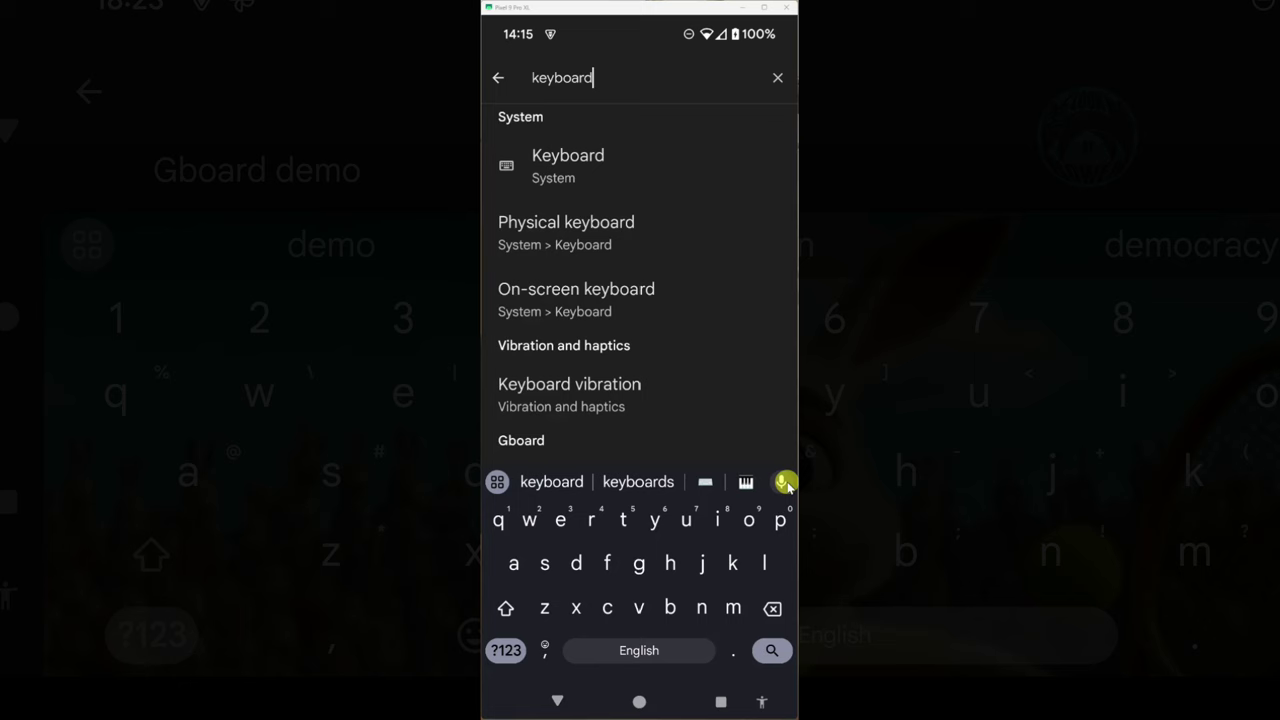
key(Return)
- Open Keyboard > On-screen keyboard and view the Google Voice Typing settings
key(Down)
key(Return)
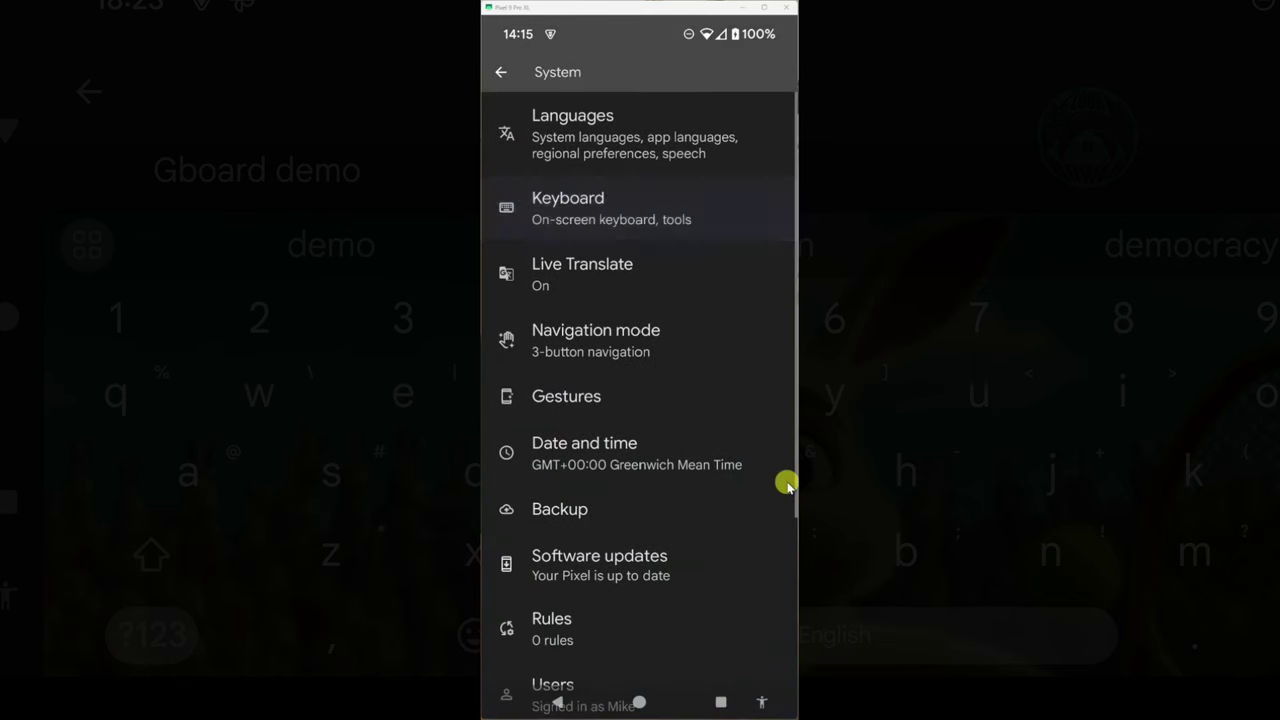
key(Return)
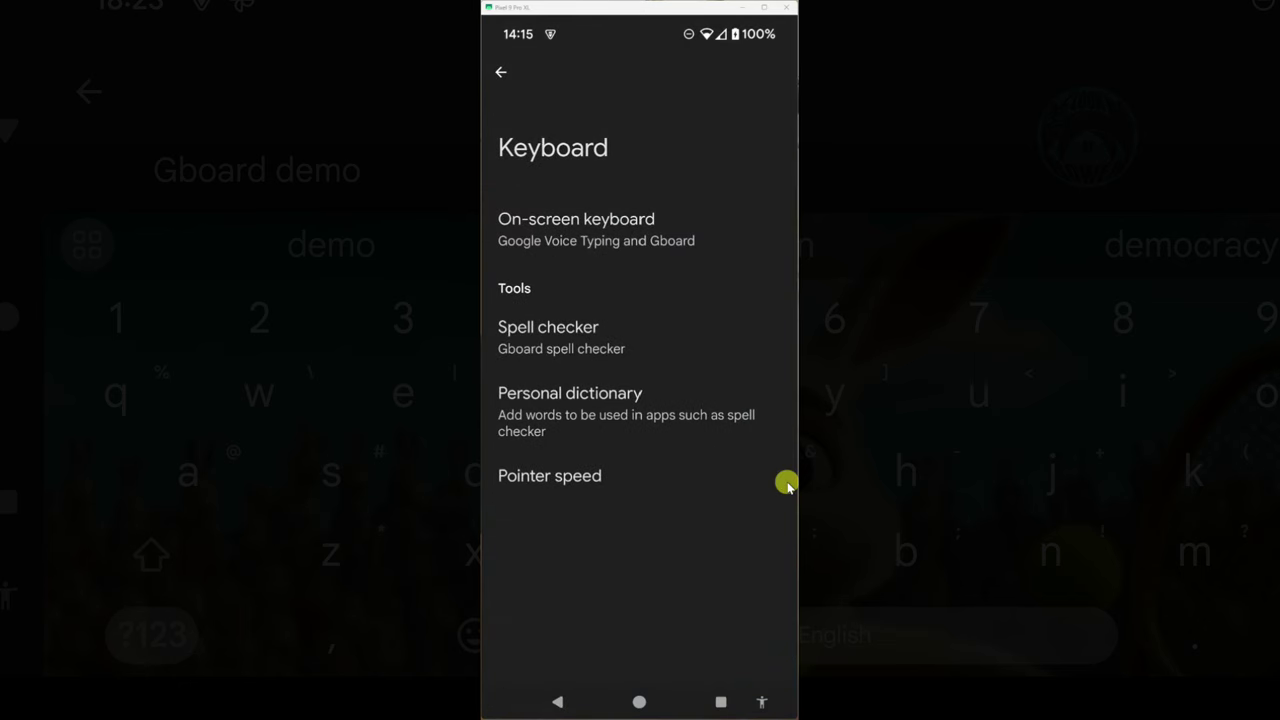
key(Return)
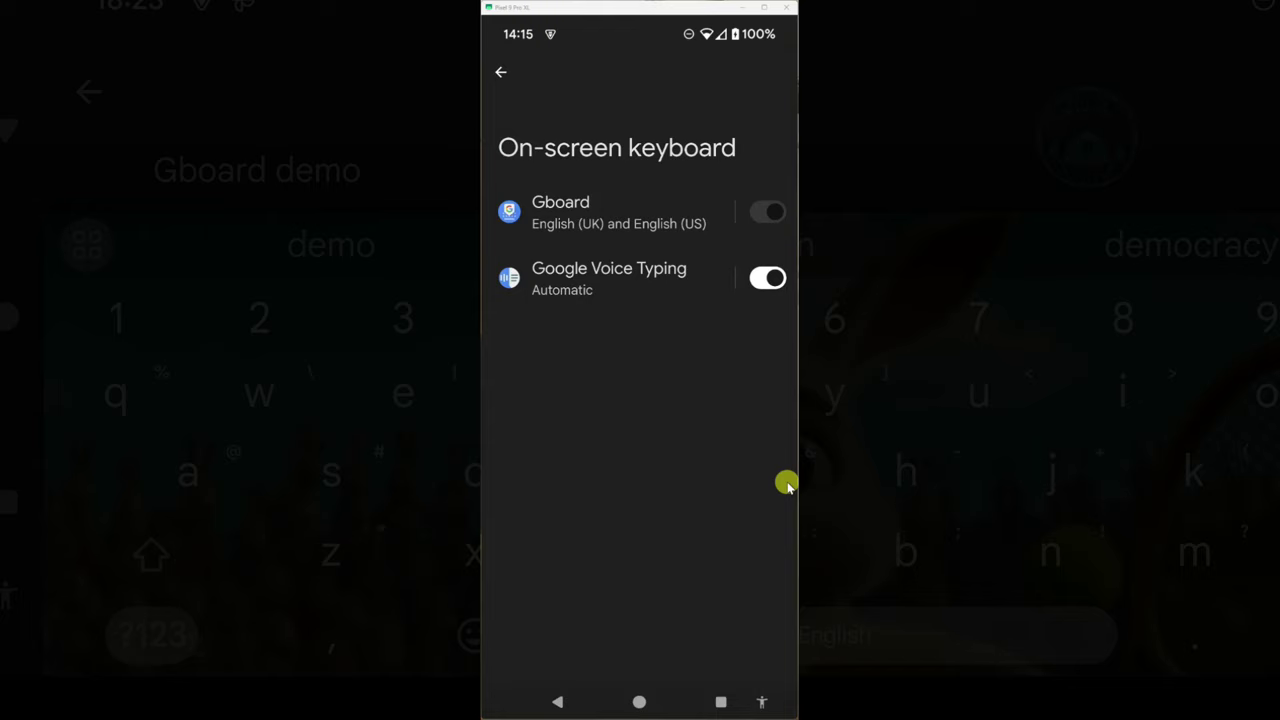
key(Return)
- Back out to the Keyboard settings page and switch to the Demo of Gboard note
key(Escape)
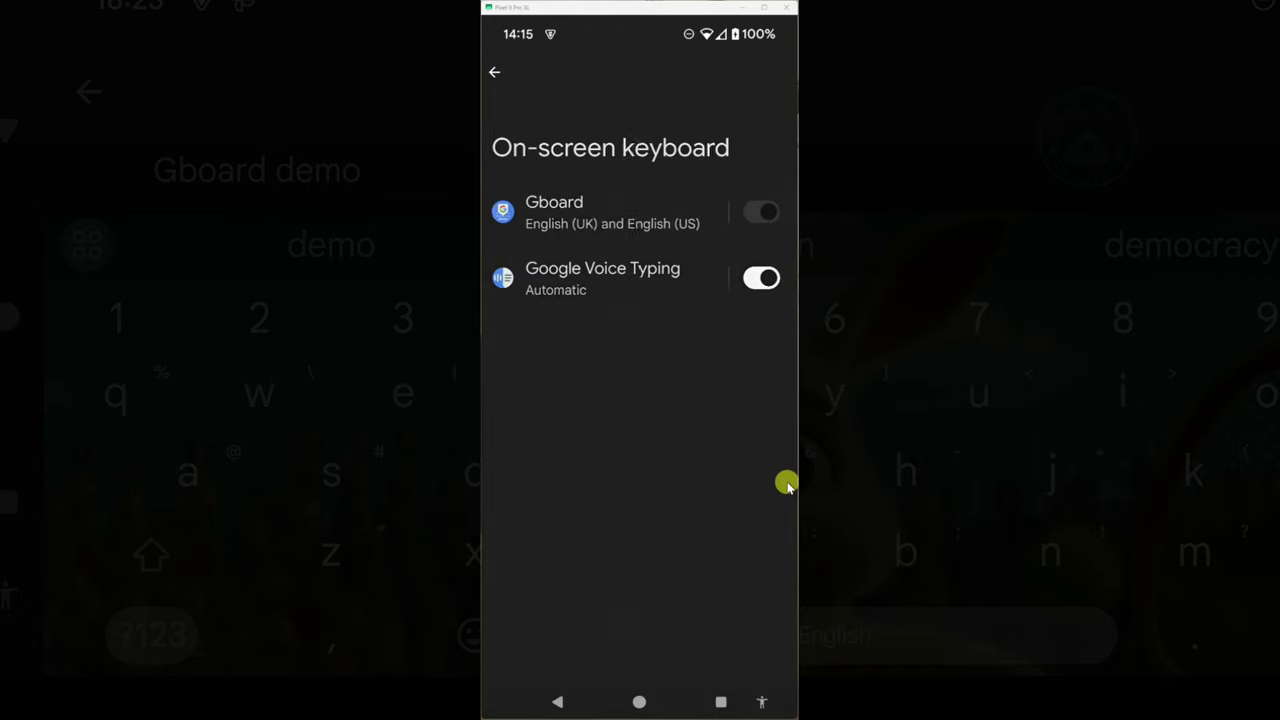
key(Escape)
key(alt+Tab)
key(alt+Tab)
key(alt+Tab)
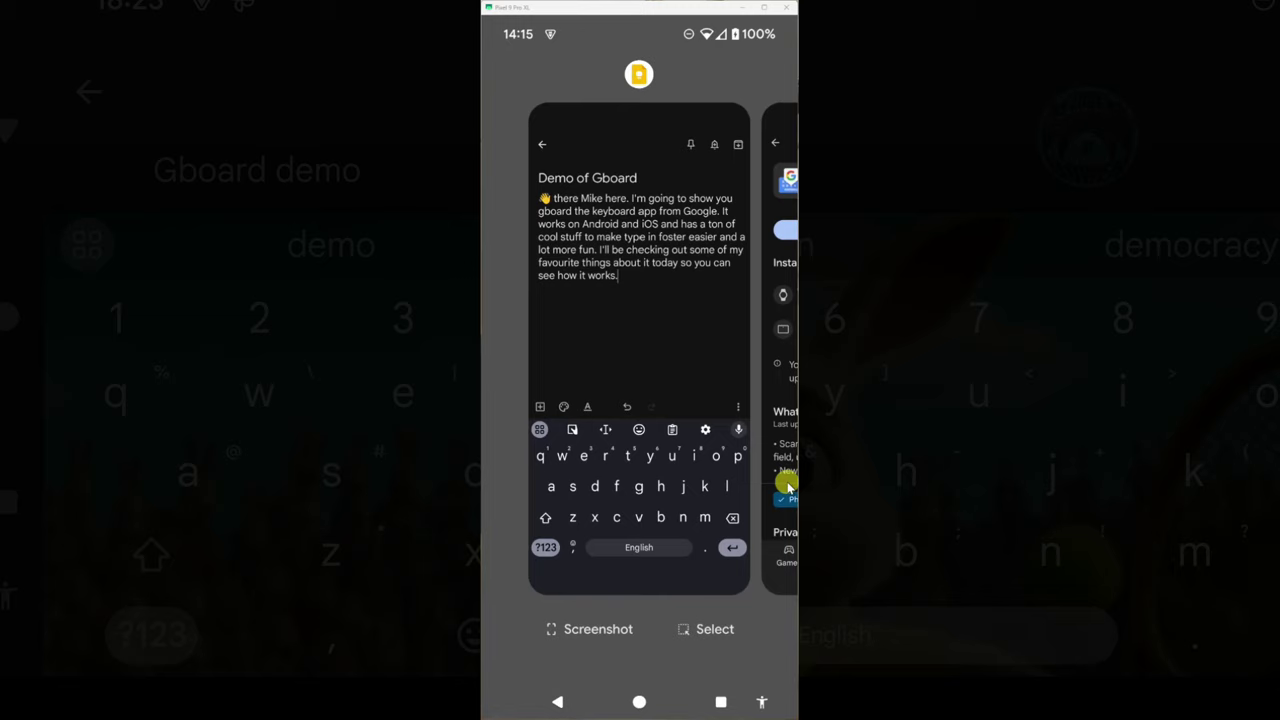
- Below the intro paragraph, type 'How are you?' using the ?123 symbols key, then start a new line
key(Return)
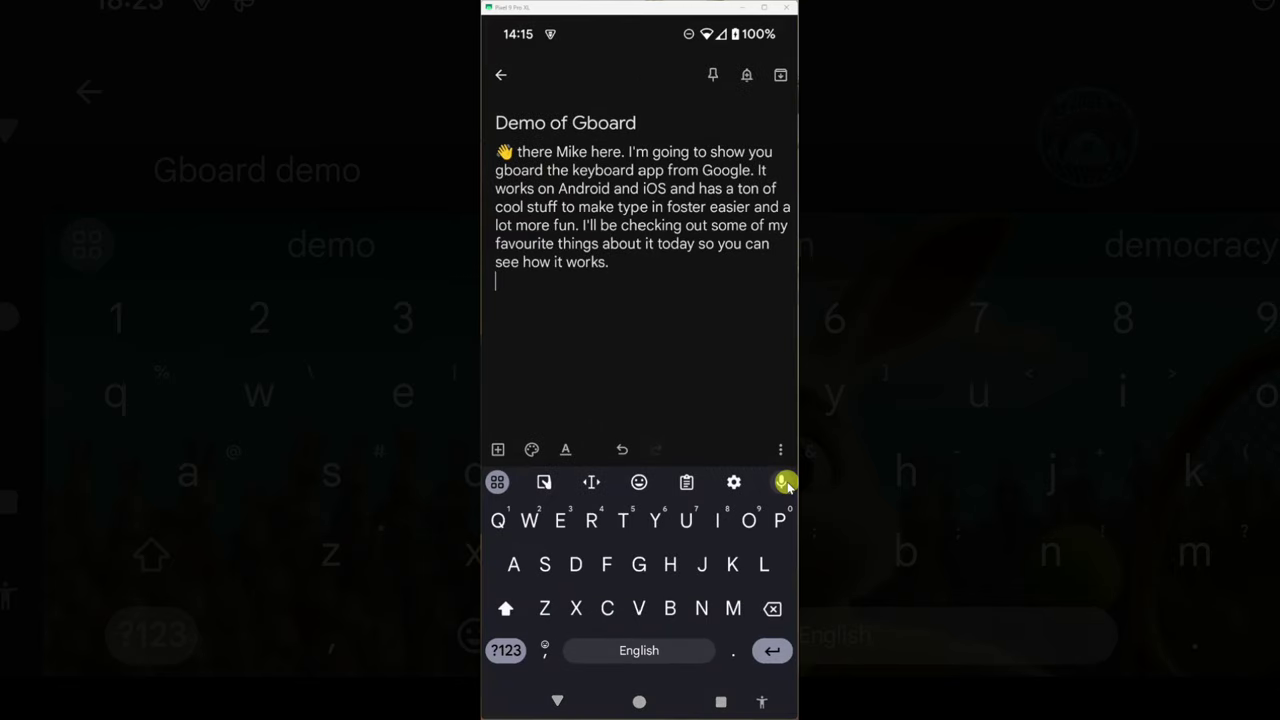
key(Return)
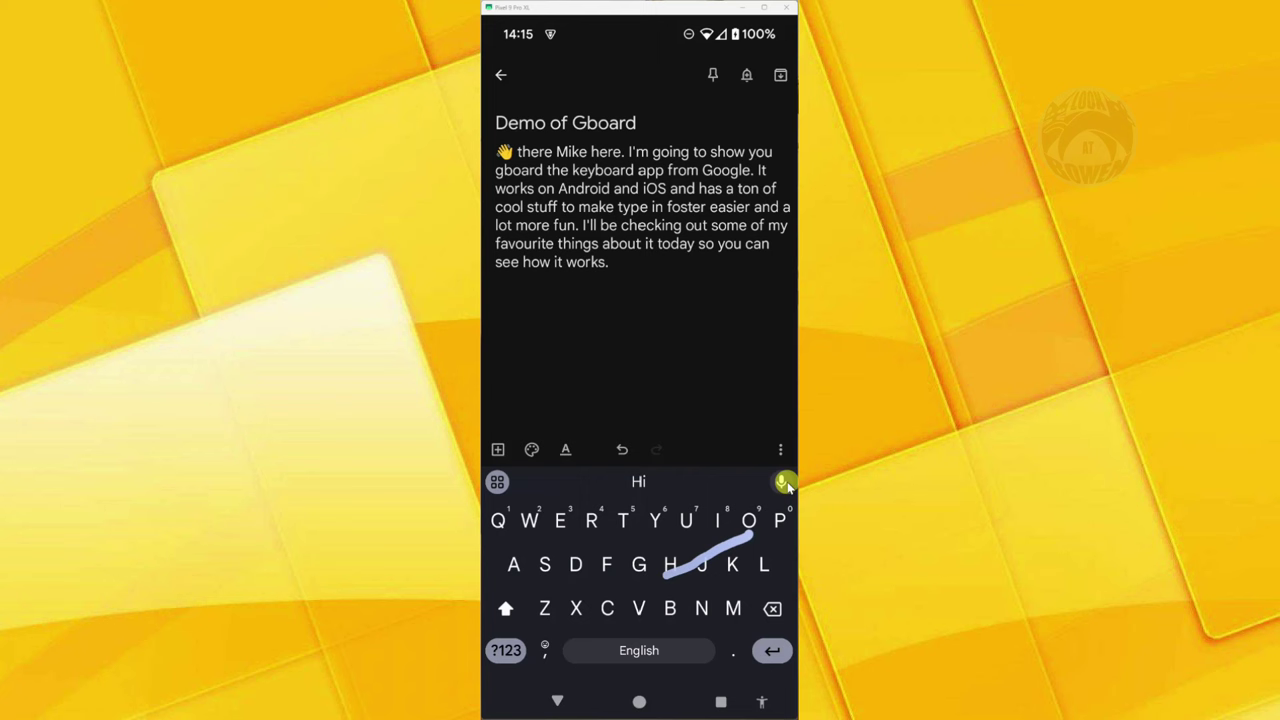
text(How are you)
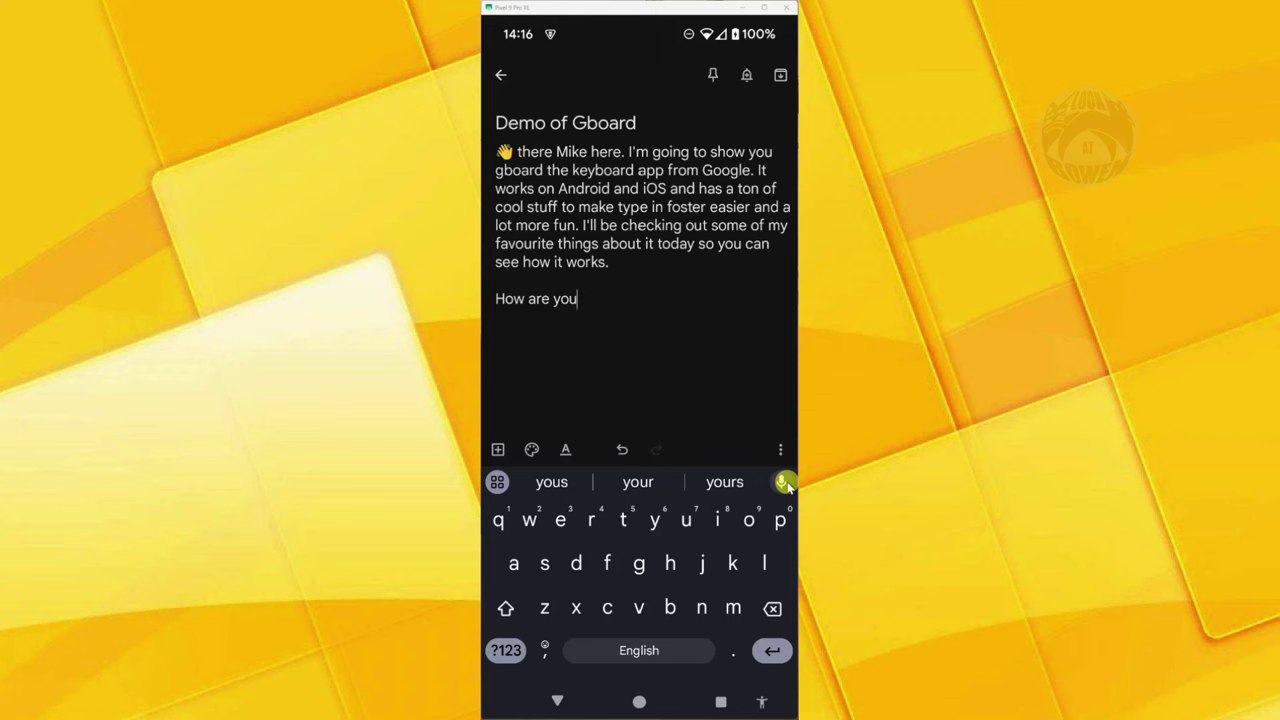
click(505, 651)
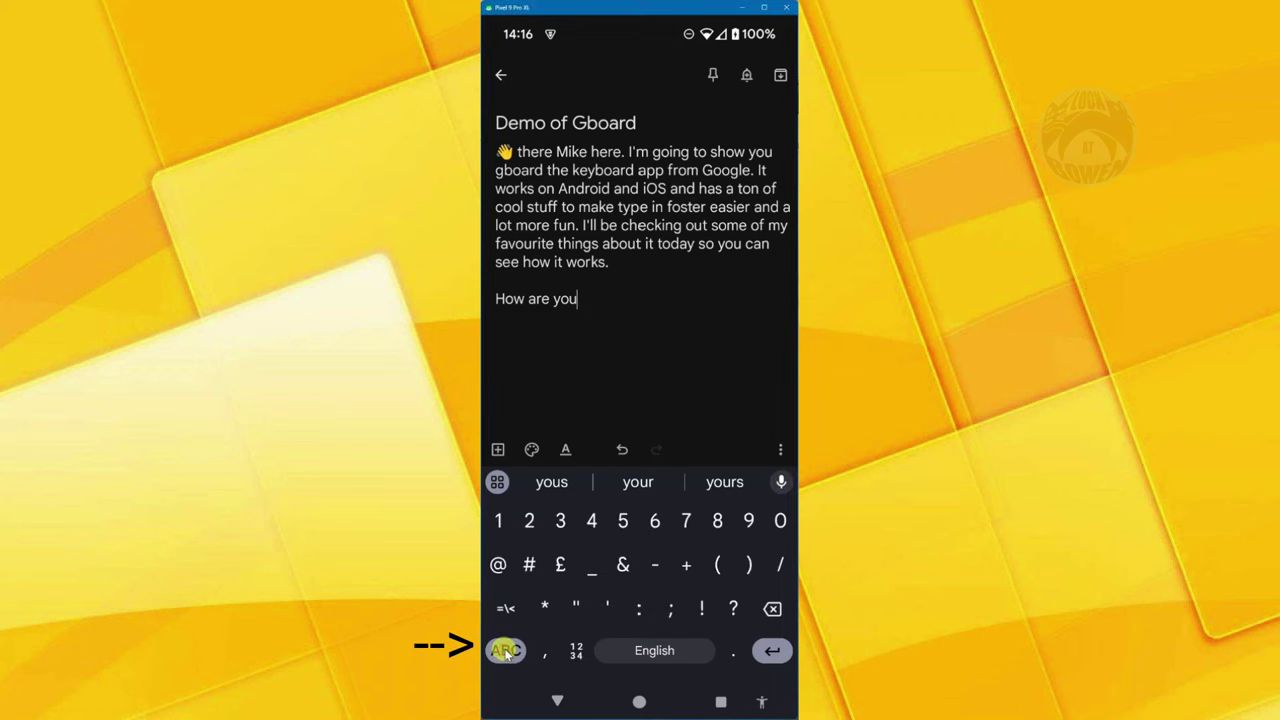
click(741, 610)
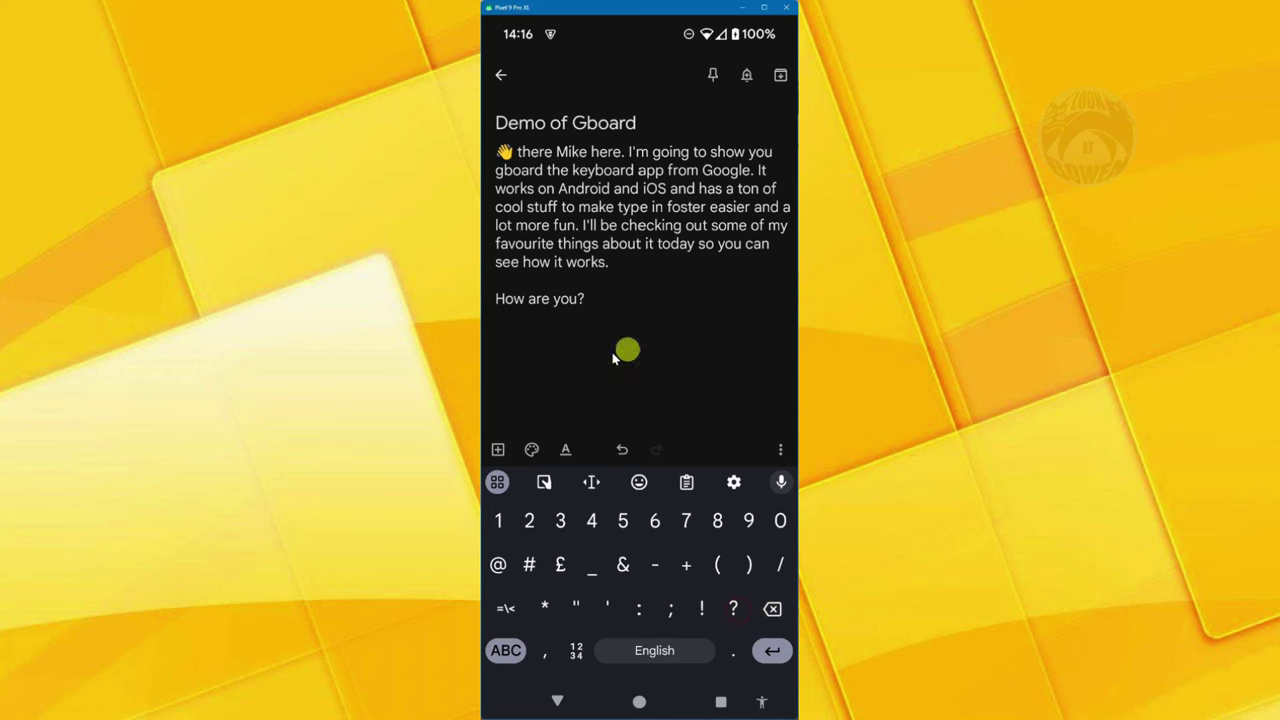
key(Return)
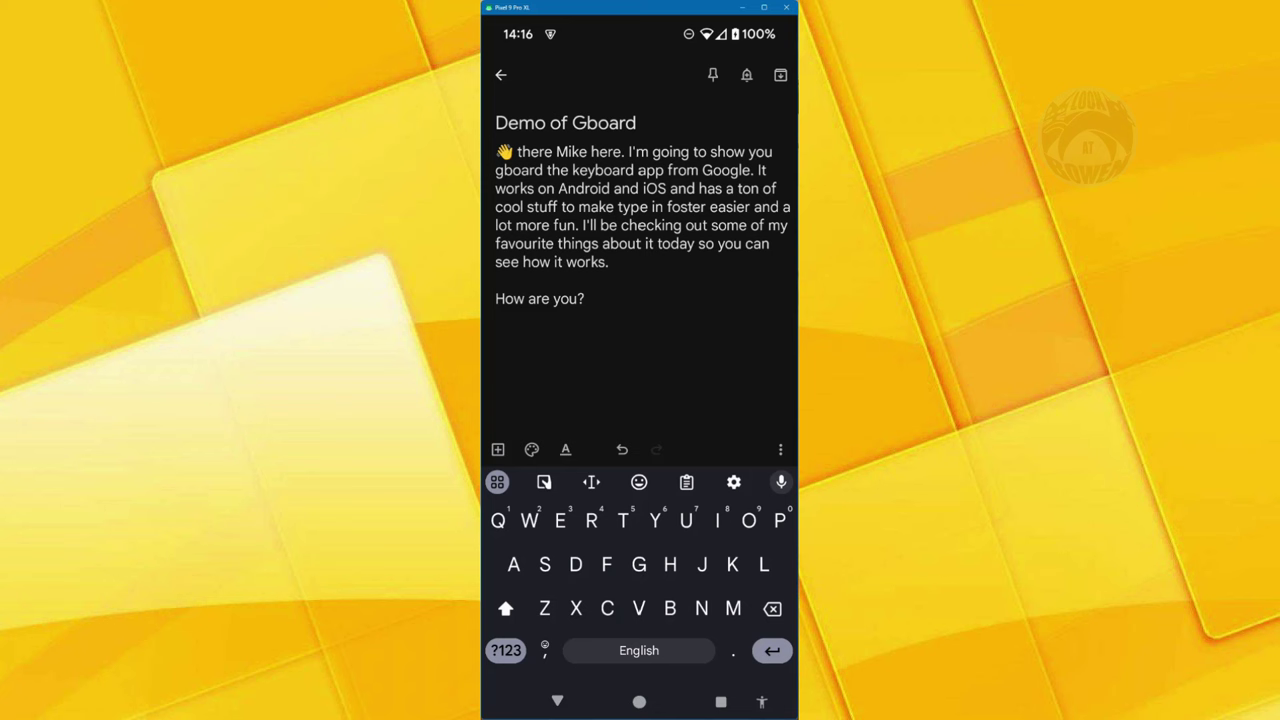
- Switch on Number row and Show emoji-switch key in Gboard Preferences, then return to the note
click(735, 483)
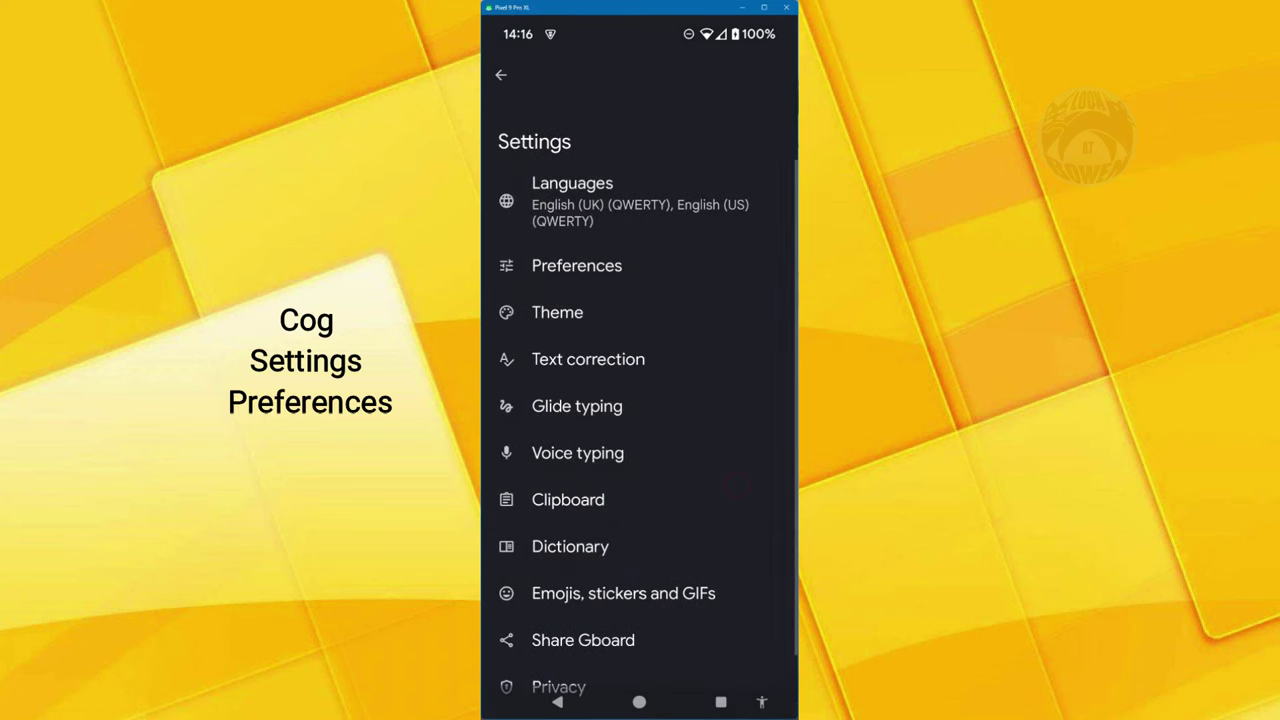
click(576, 265)
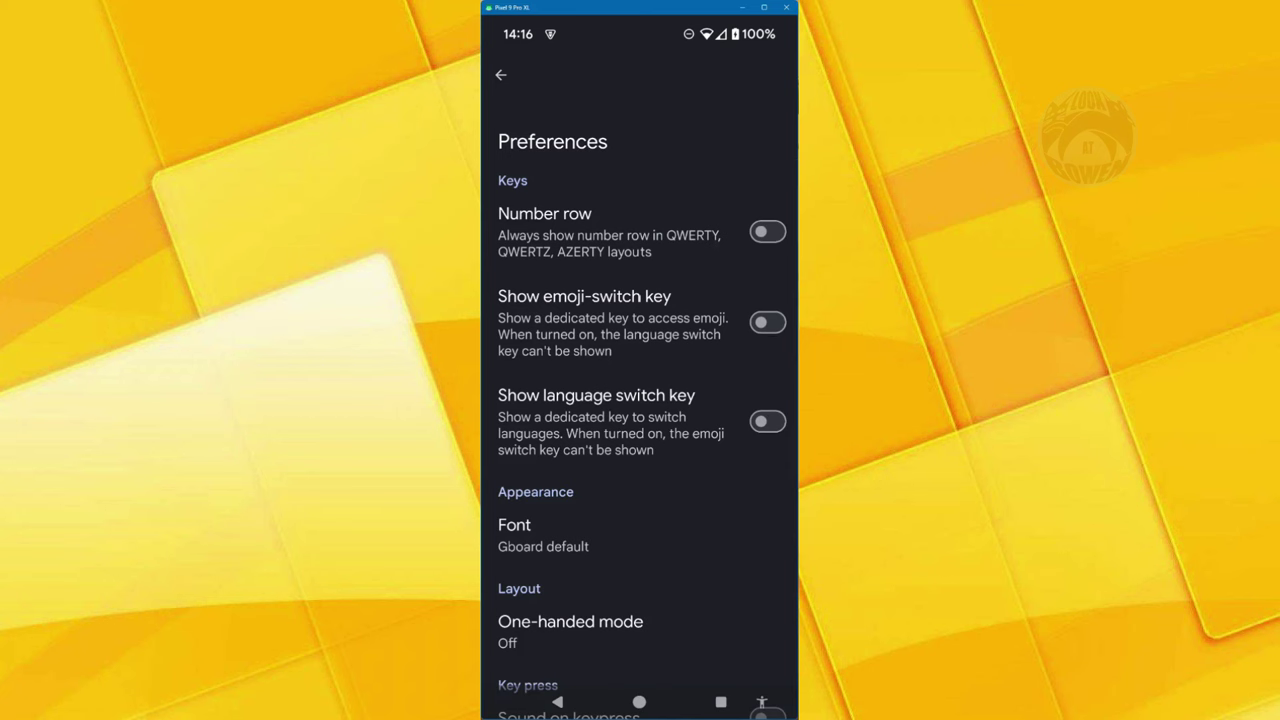
click(764, 232)
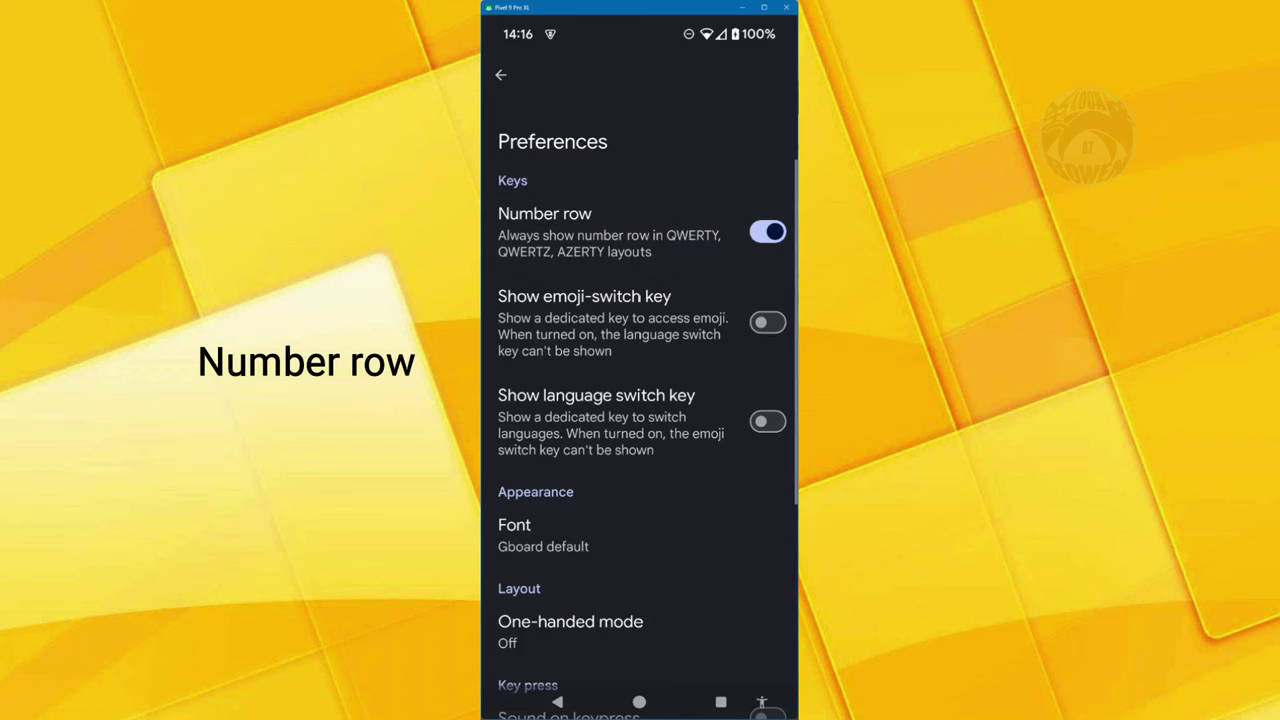
click(767, 322)
click(501, 74)
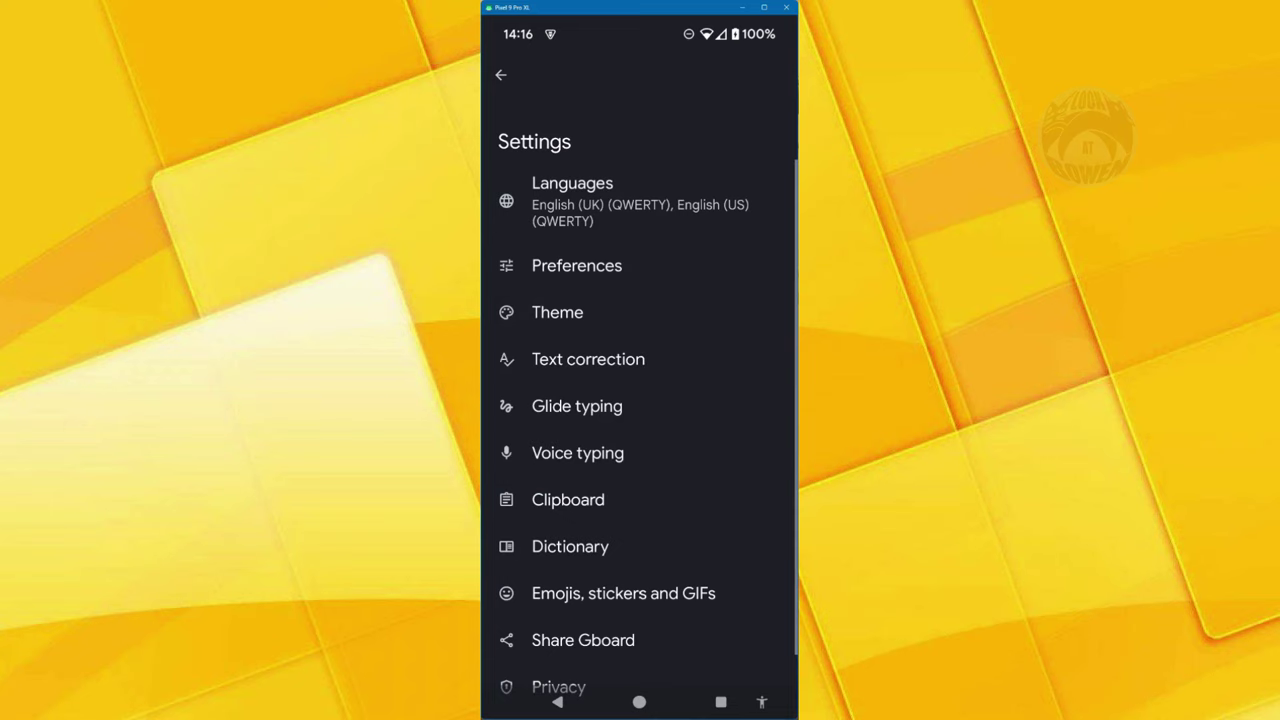
click(498, 71)
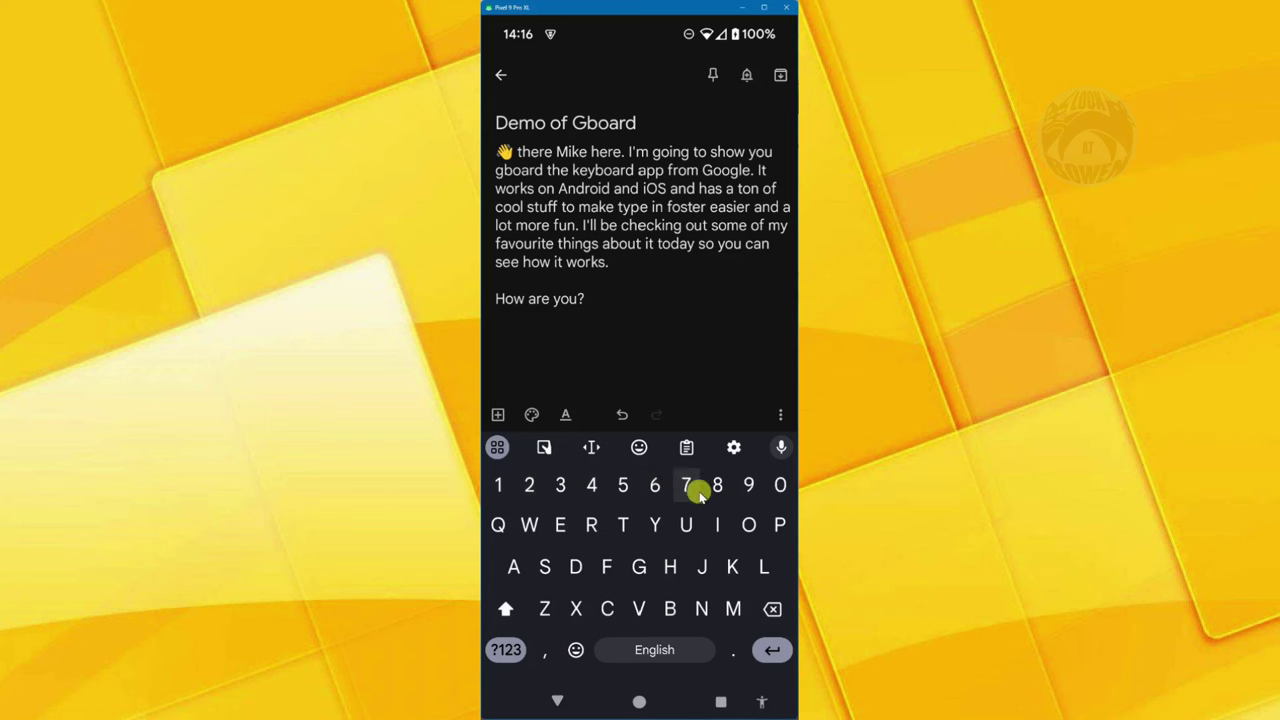
click(506, 650)
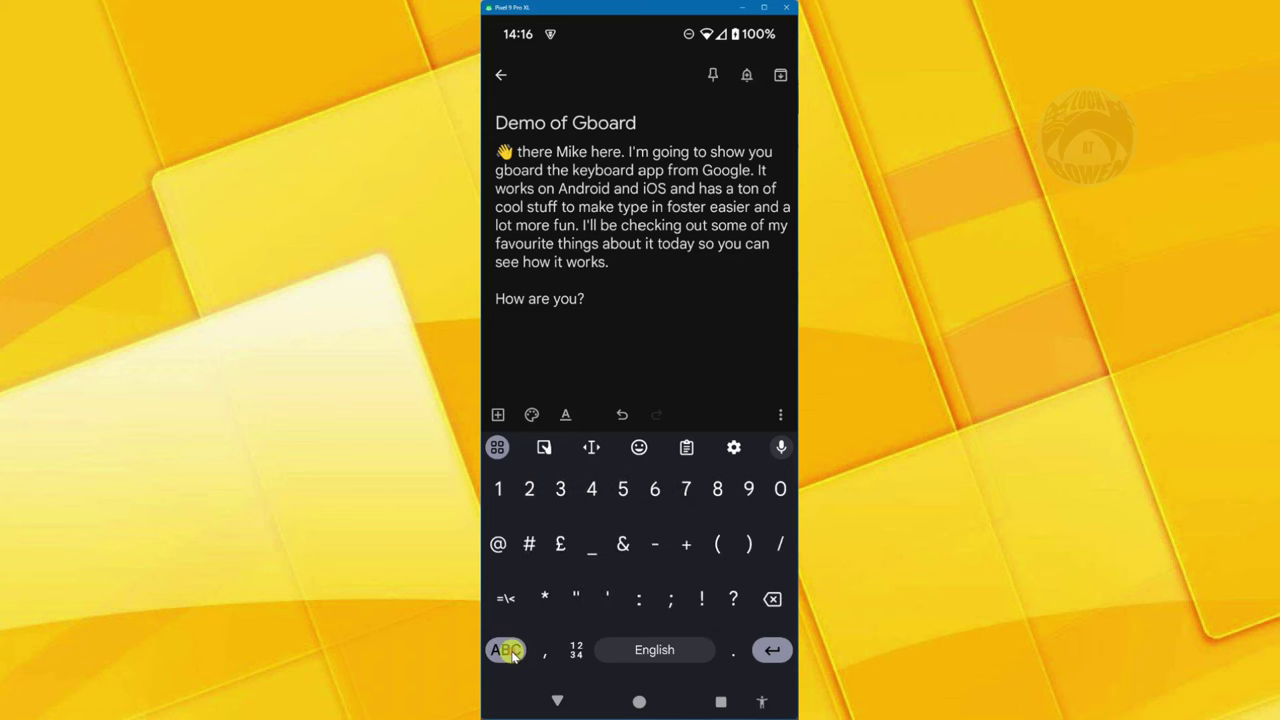
click(505, 650)
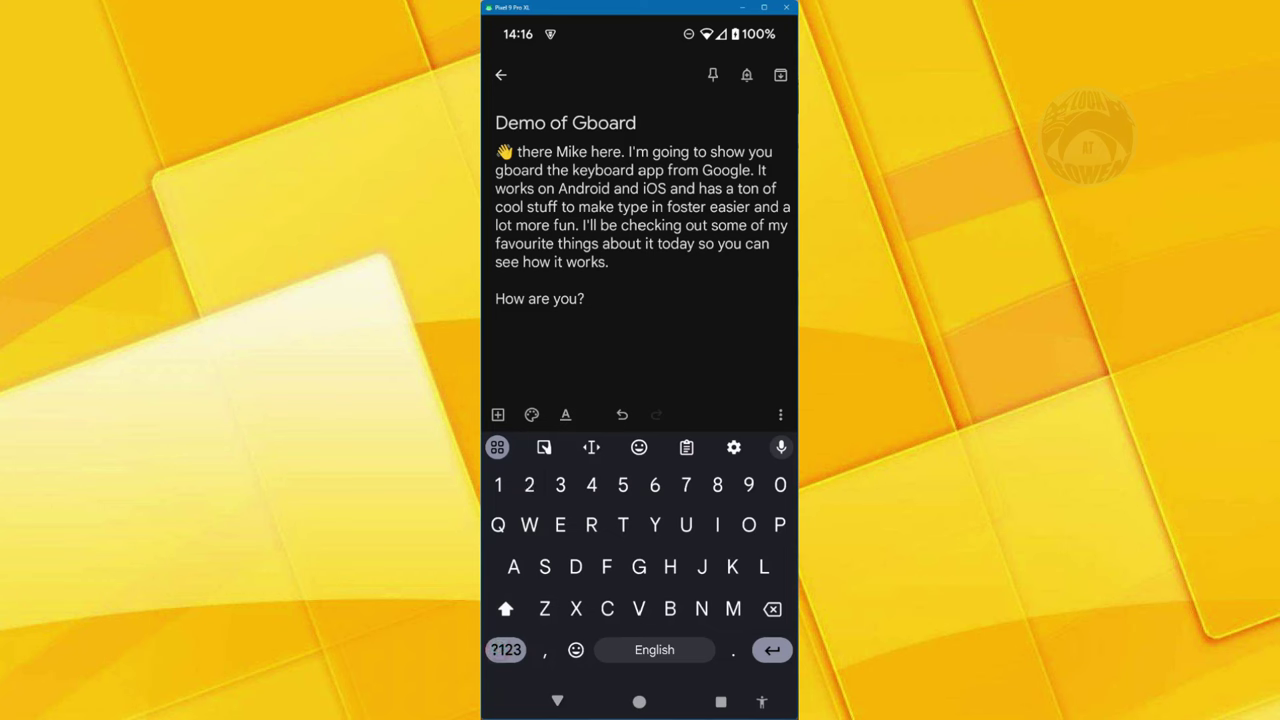
click(576, 650)
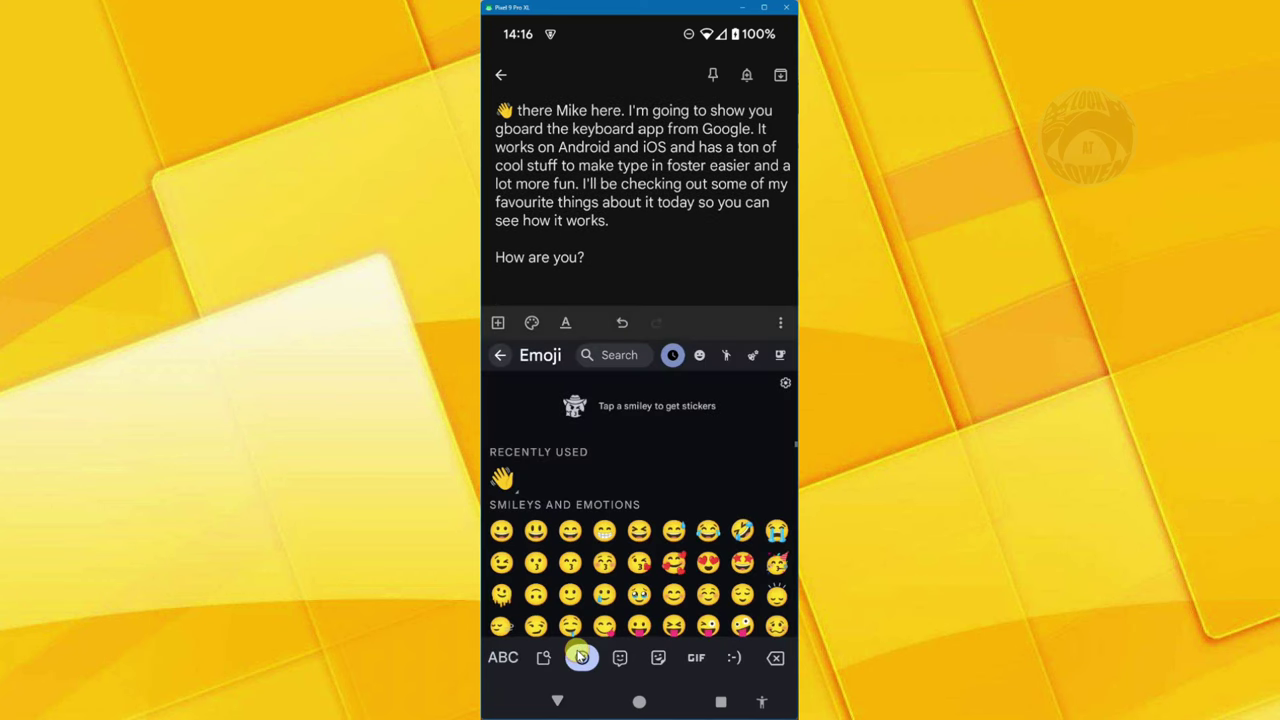
scroll(695, 570, down, 2)
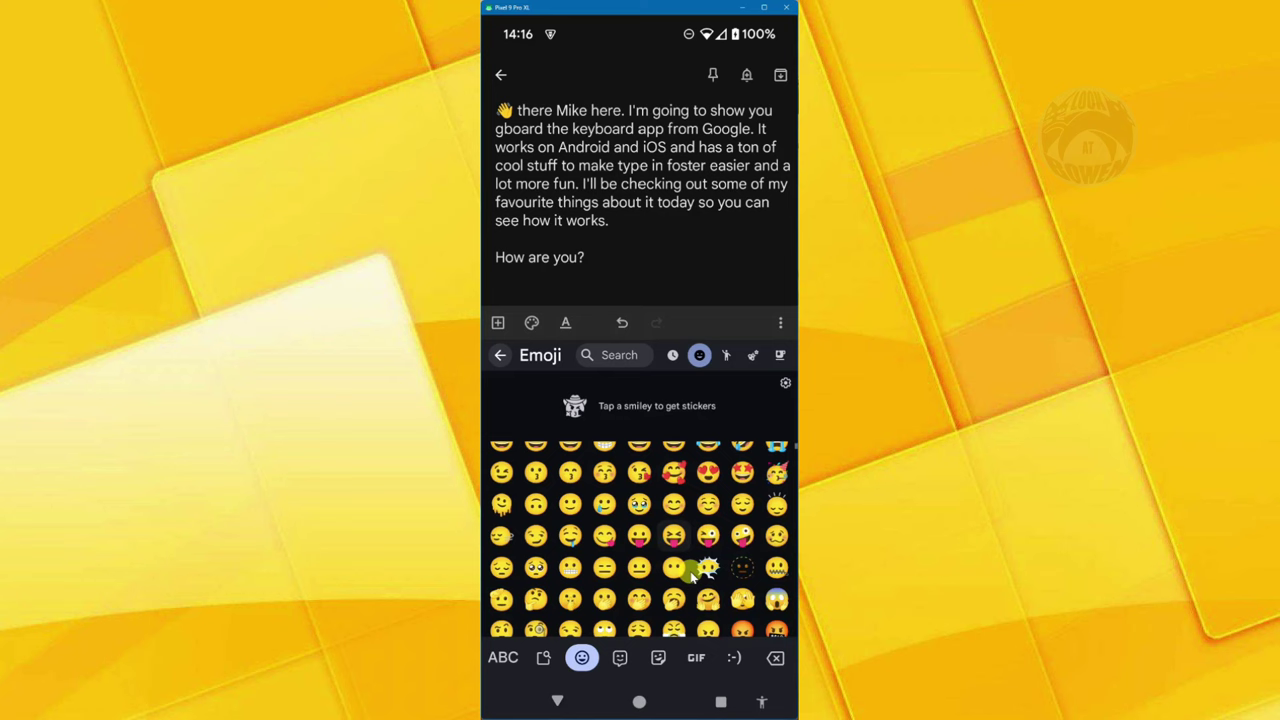
scroll(690, 572, down, 1)
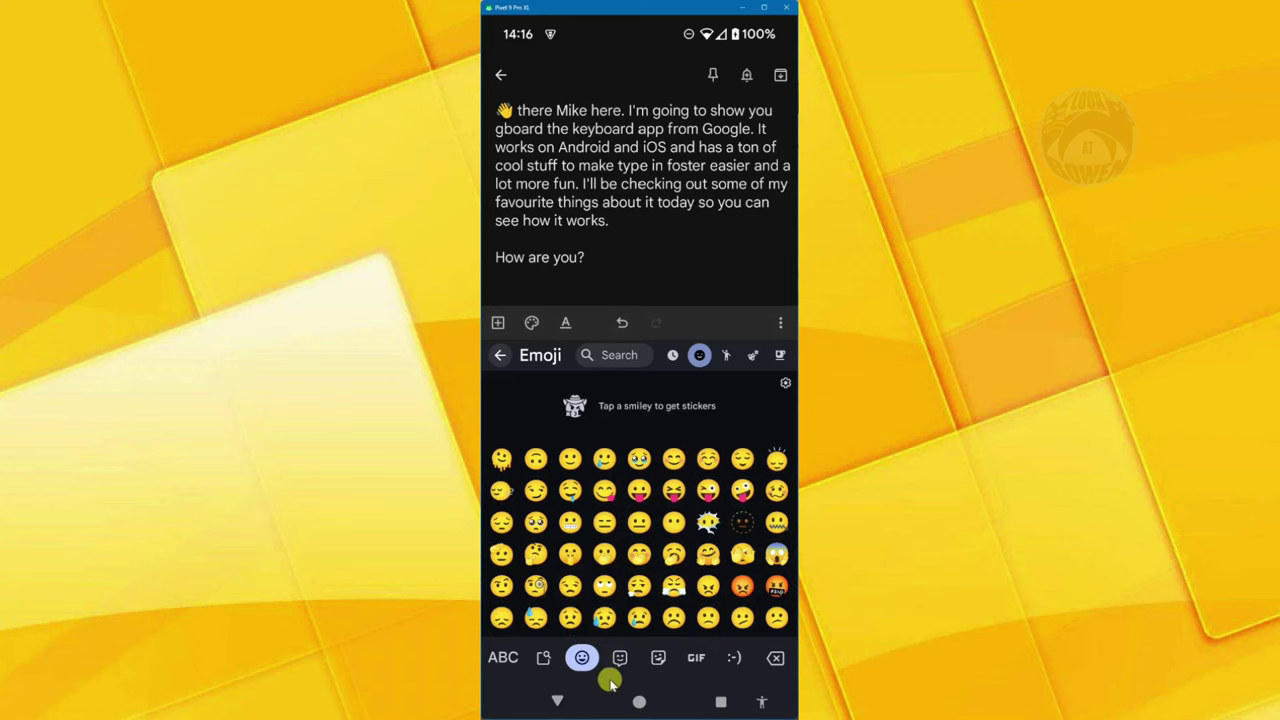
click(658, 657)
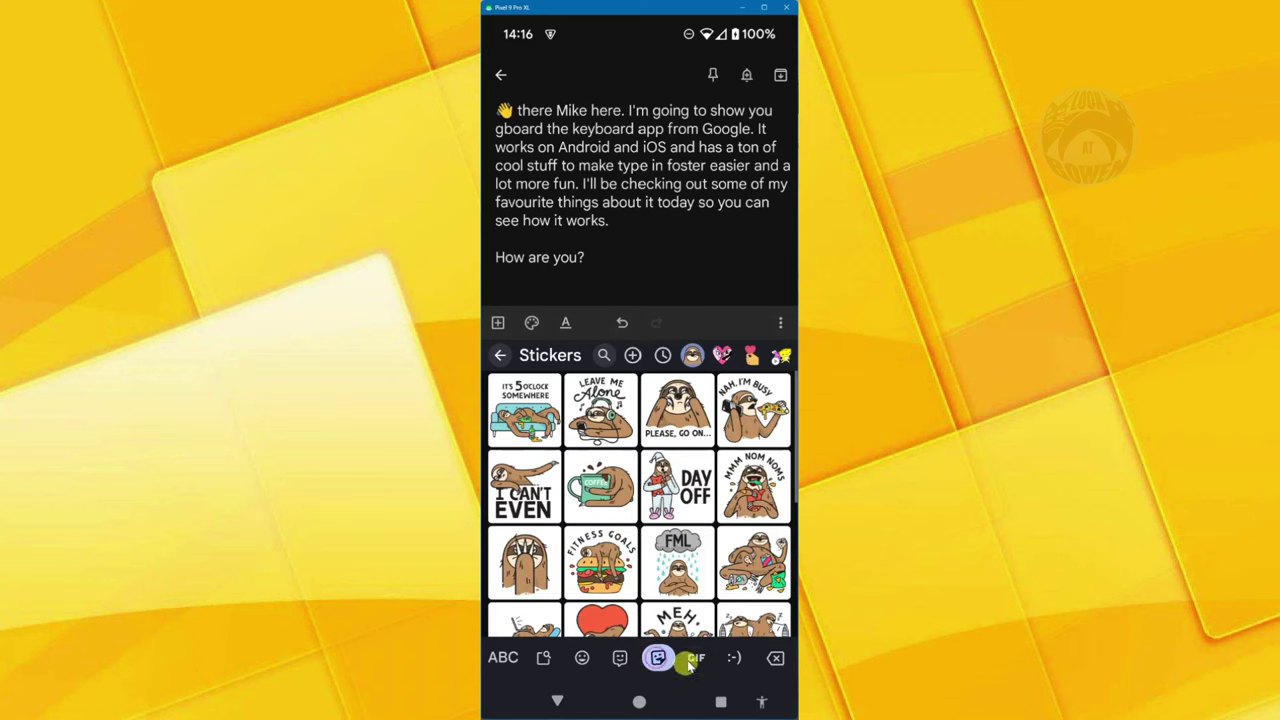
click(690, 664)
click(737, 666)
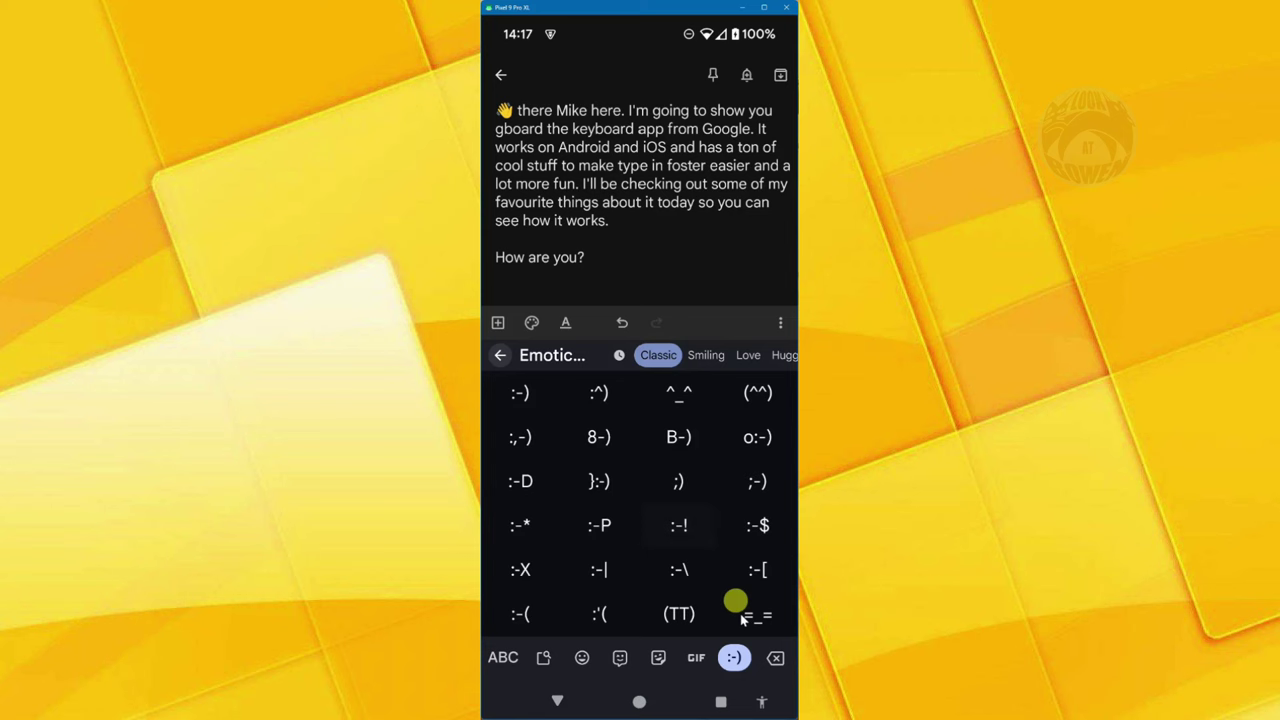
click(503, 657)
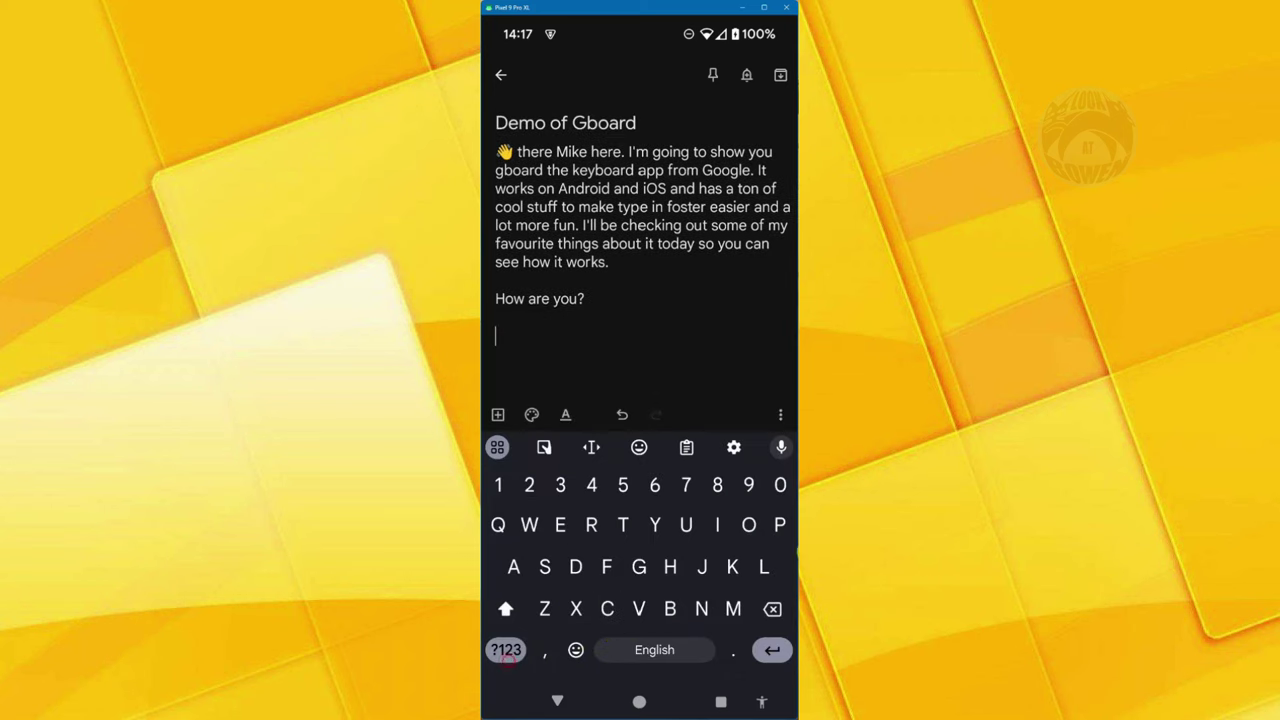
- In Gboard Preferences, enable Long-press for symbols and set Key long-press delay to 140 ms
click(735, 449)
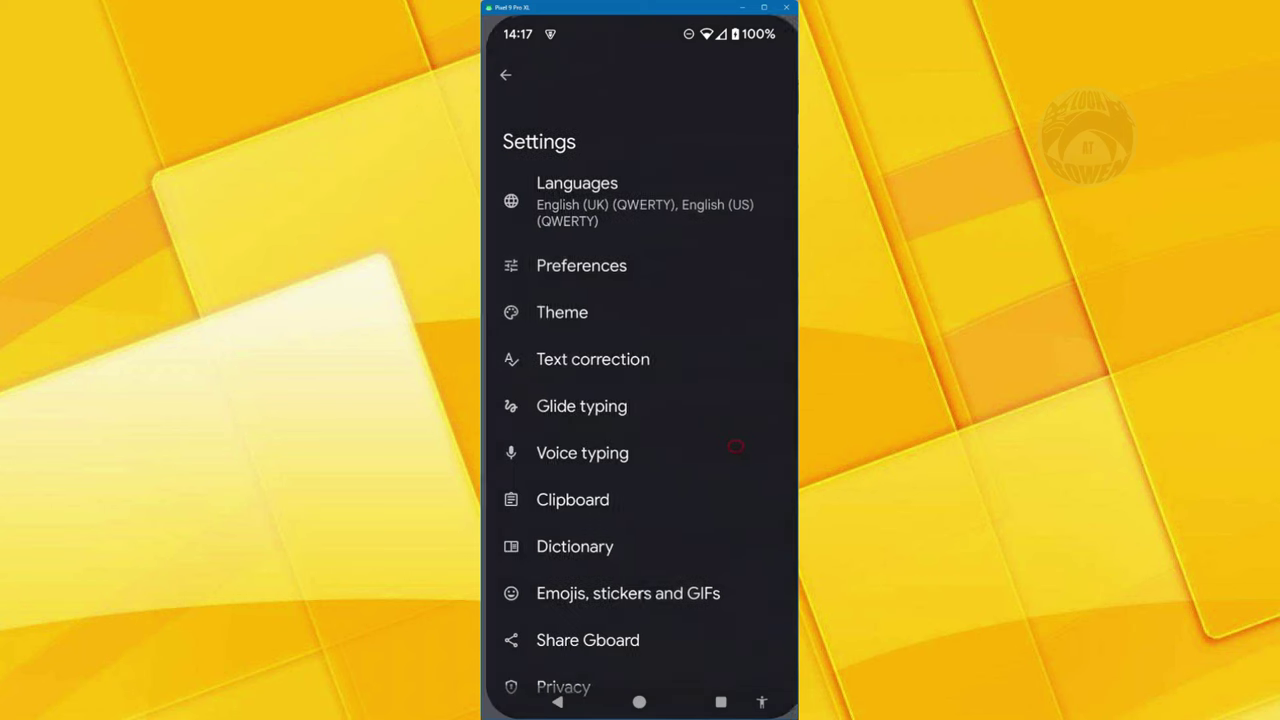
click(576, 265)
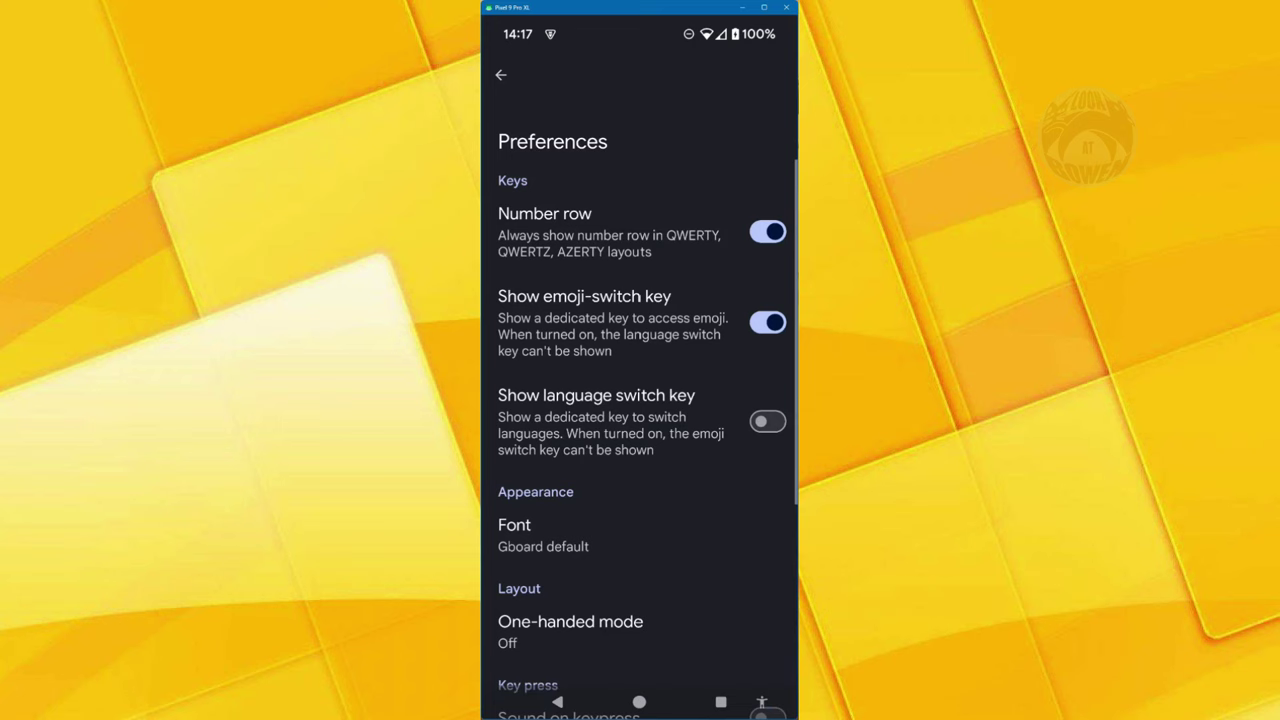
scroll(640, 400, down, 5)
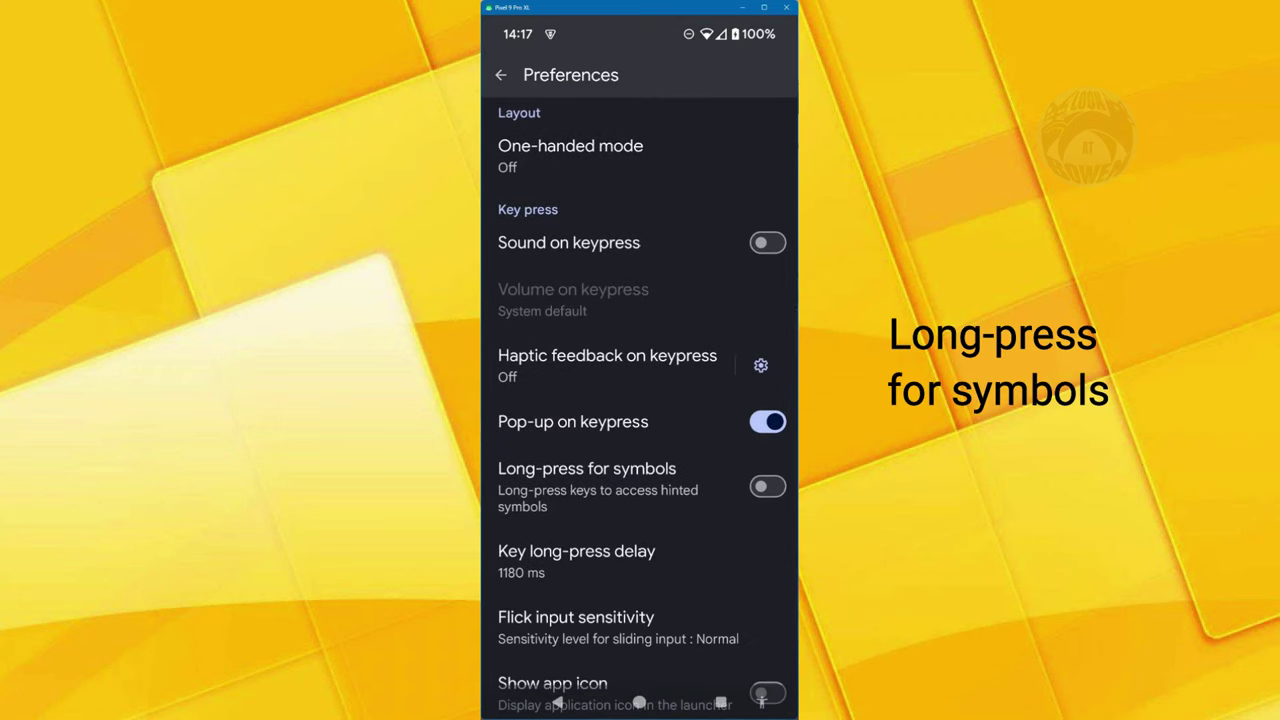
click(767, 486)
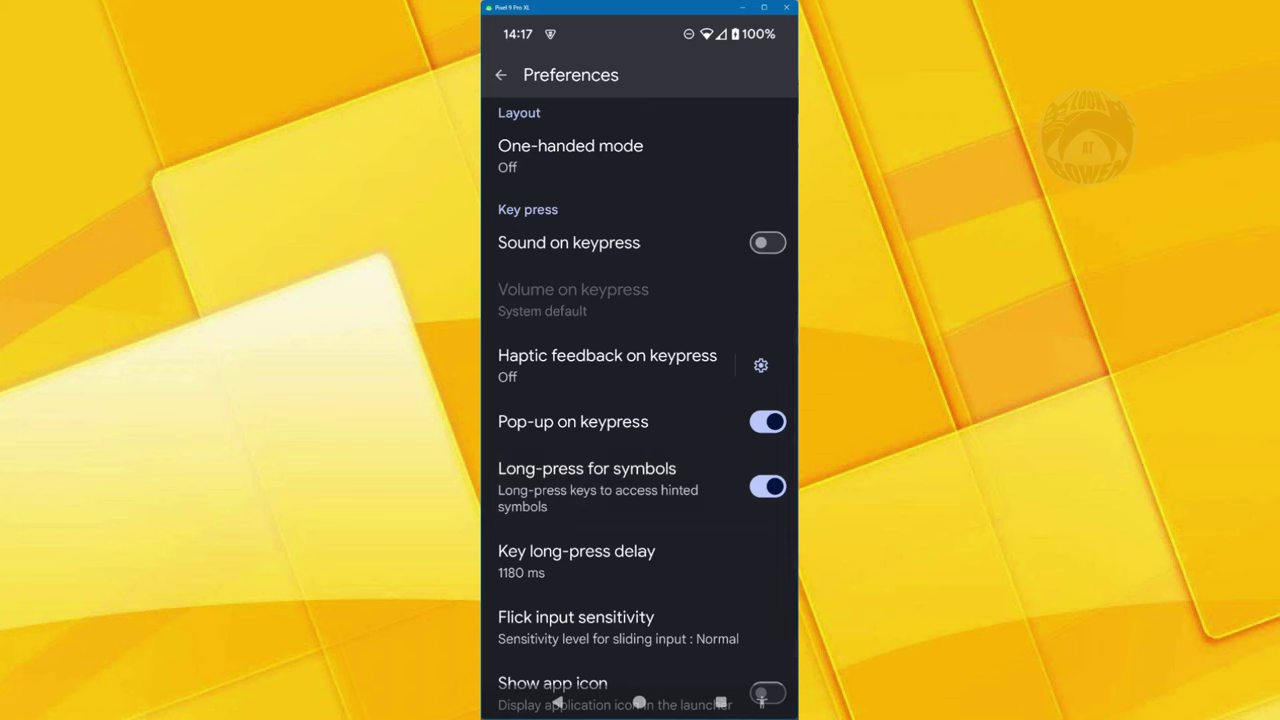
click(576, 560)
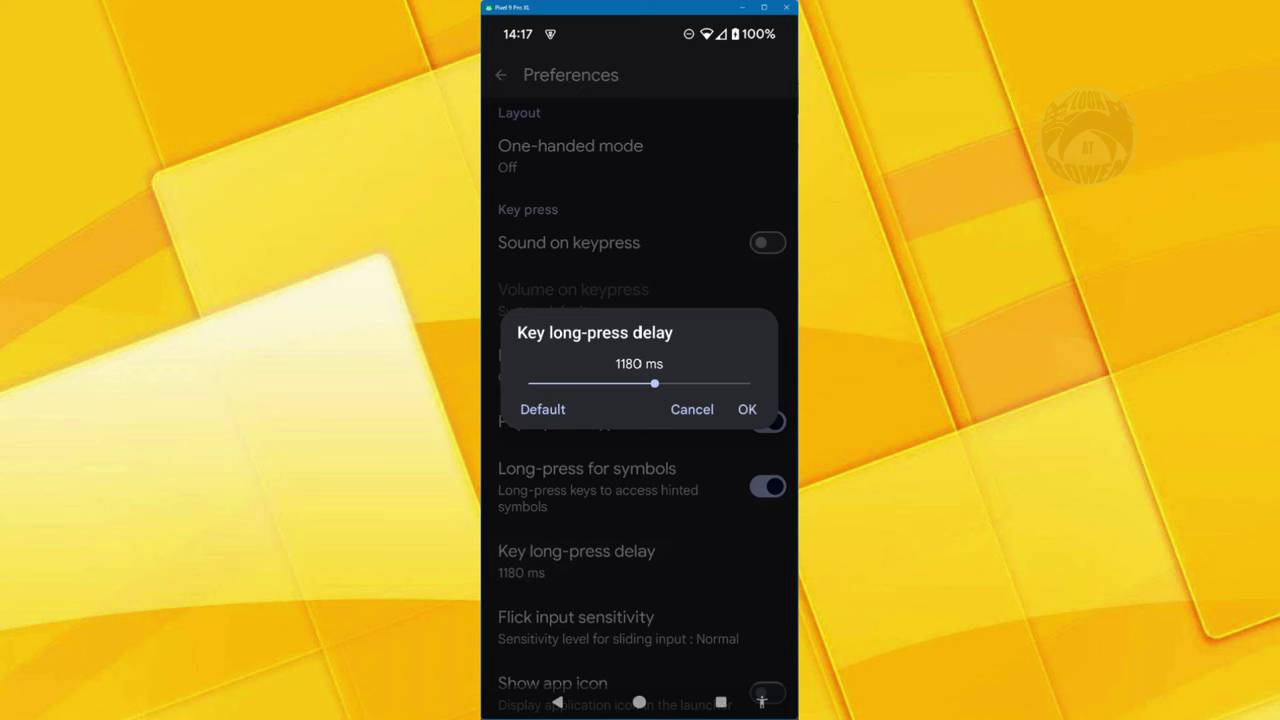
drag(654, 383, 533, 383)
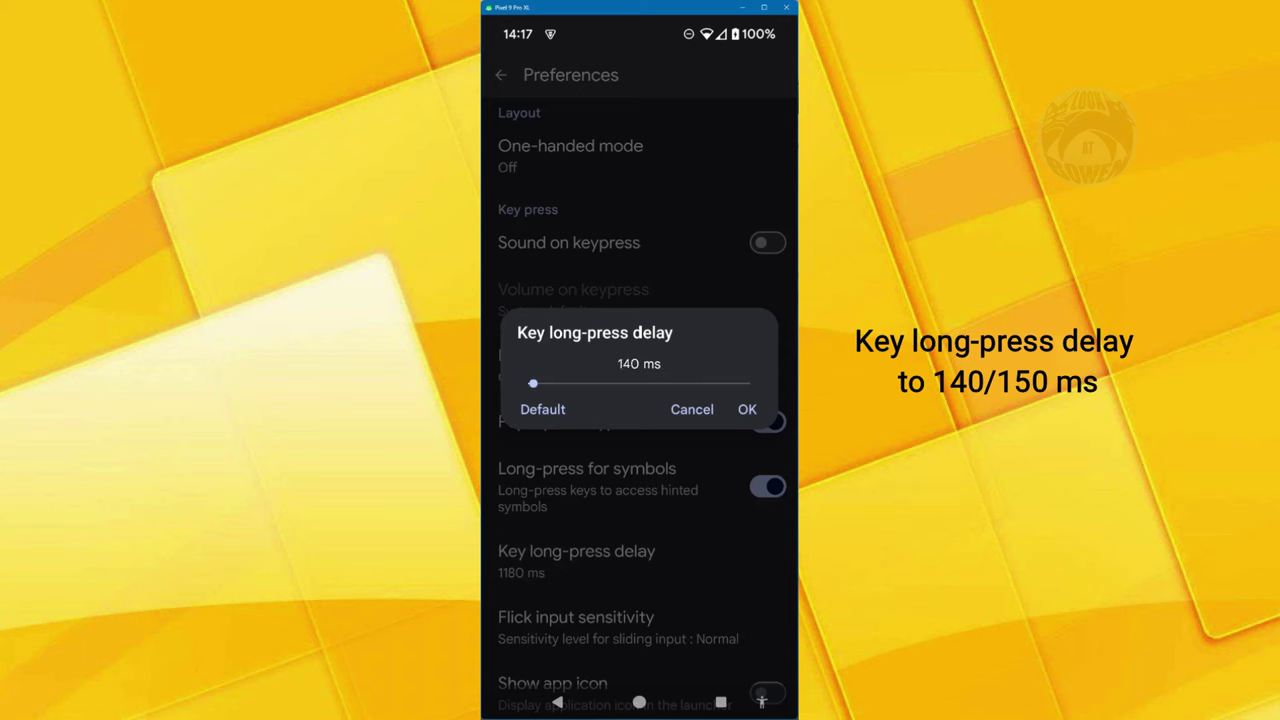
click(747, 409)
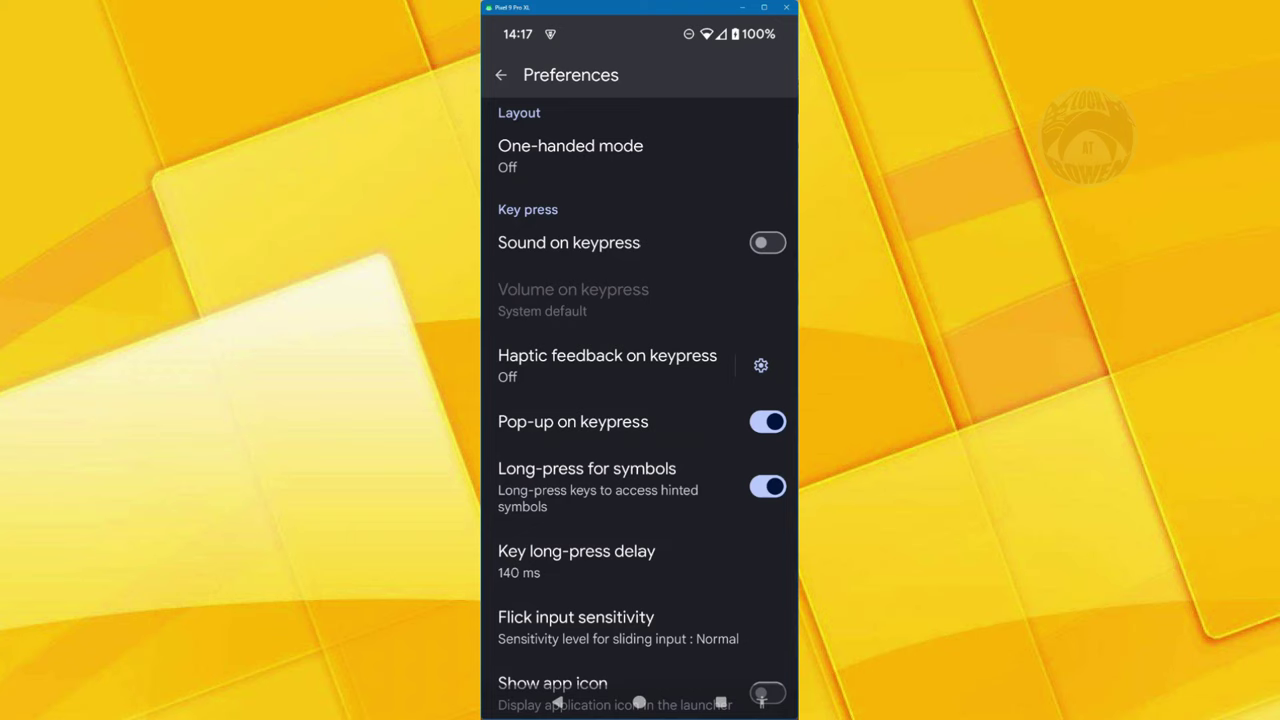
key(Escape)
key(Escape)
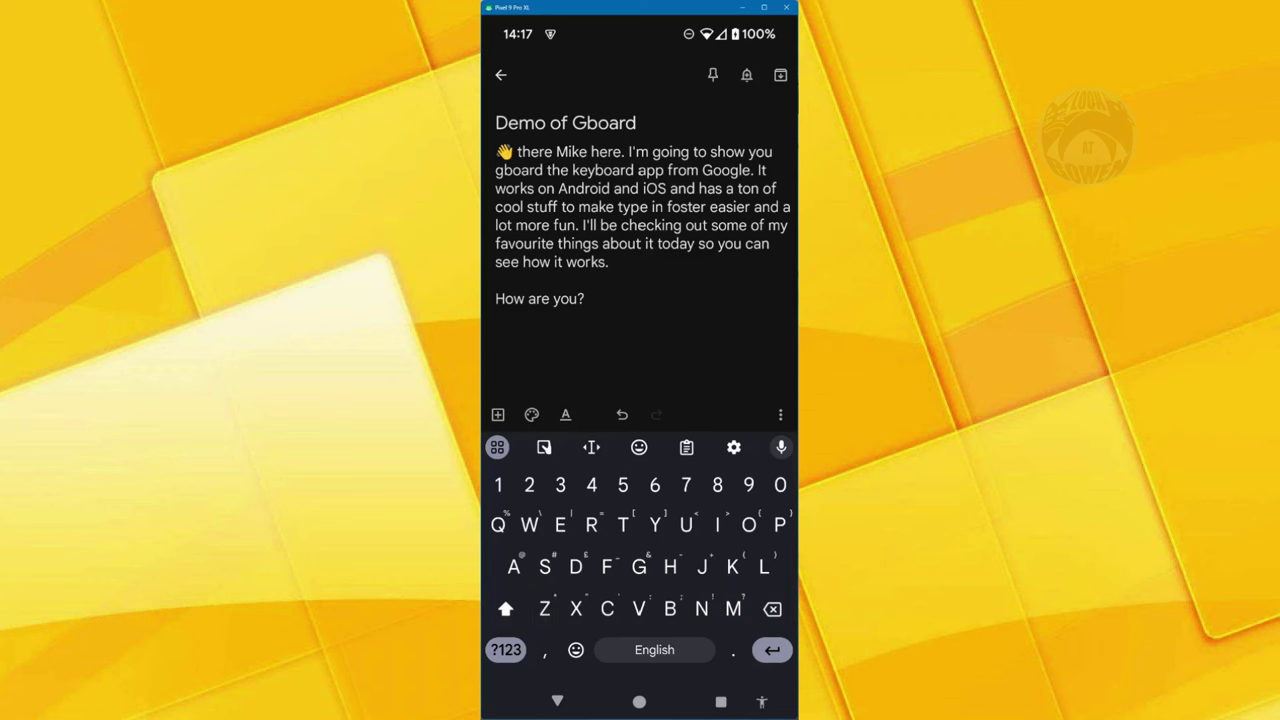
- Type a sample e-mail address in lowercase ending in .com and start a new line
click(505, 609)
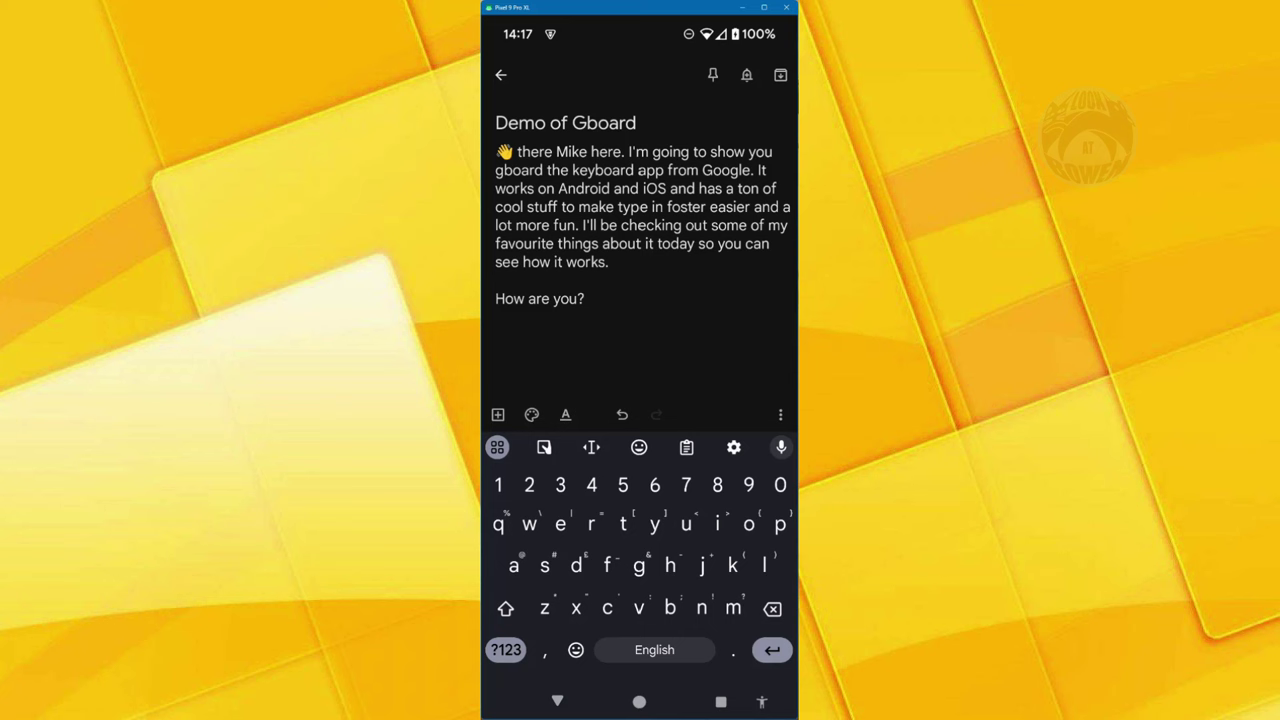
text(test@)
text(gnsil)
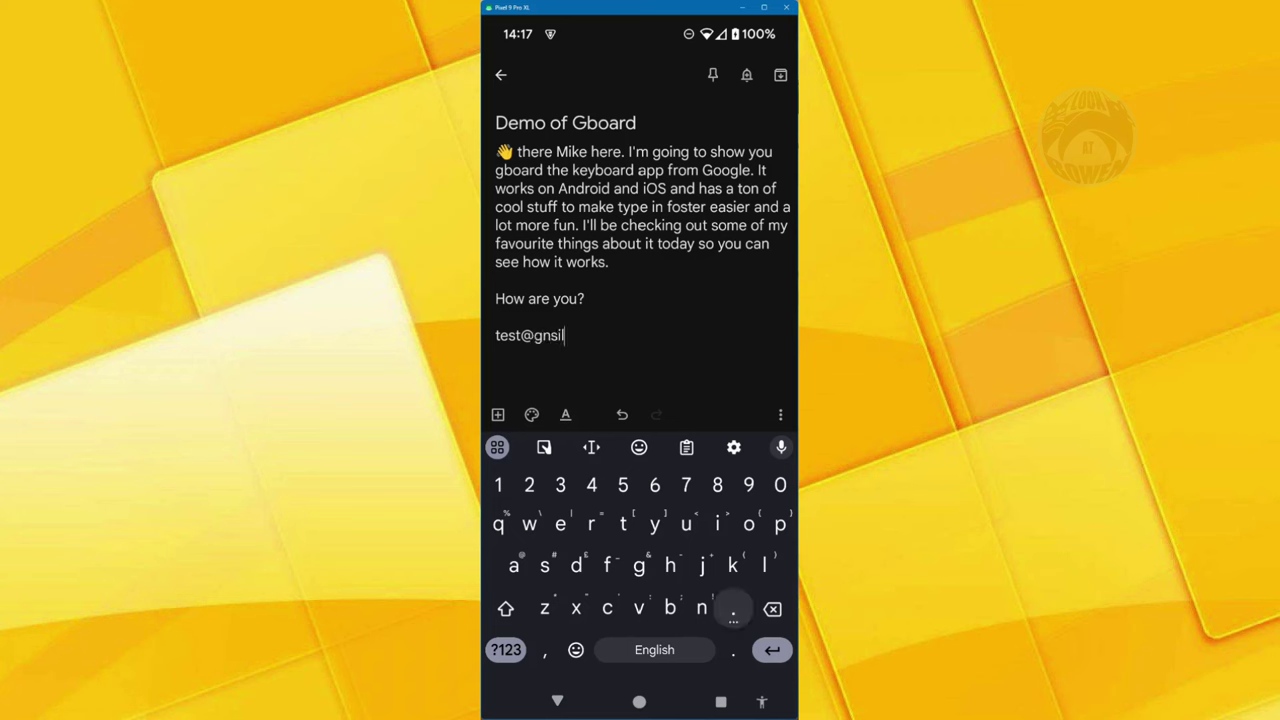
text(.com)
key(Return)
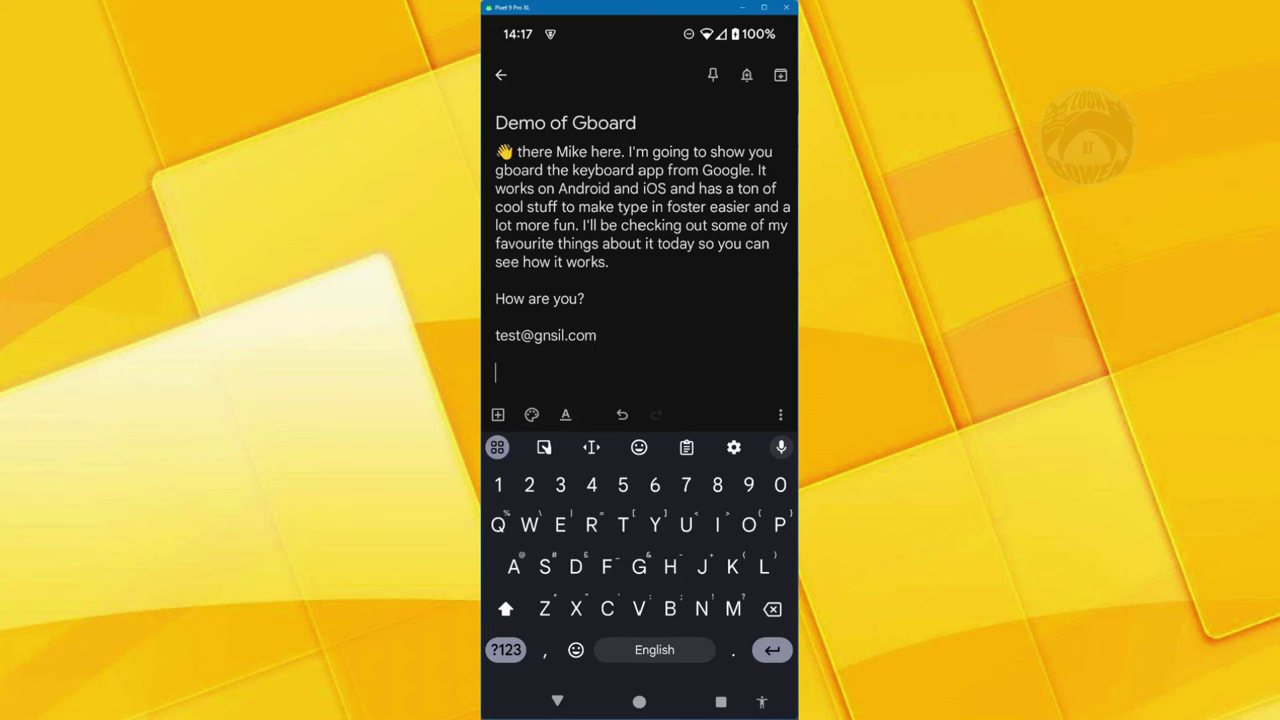
- Glide-type 'how are you', correct 'Hoe' to 'How', and add a question mark
drag(668, 566, 560, 522)
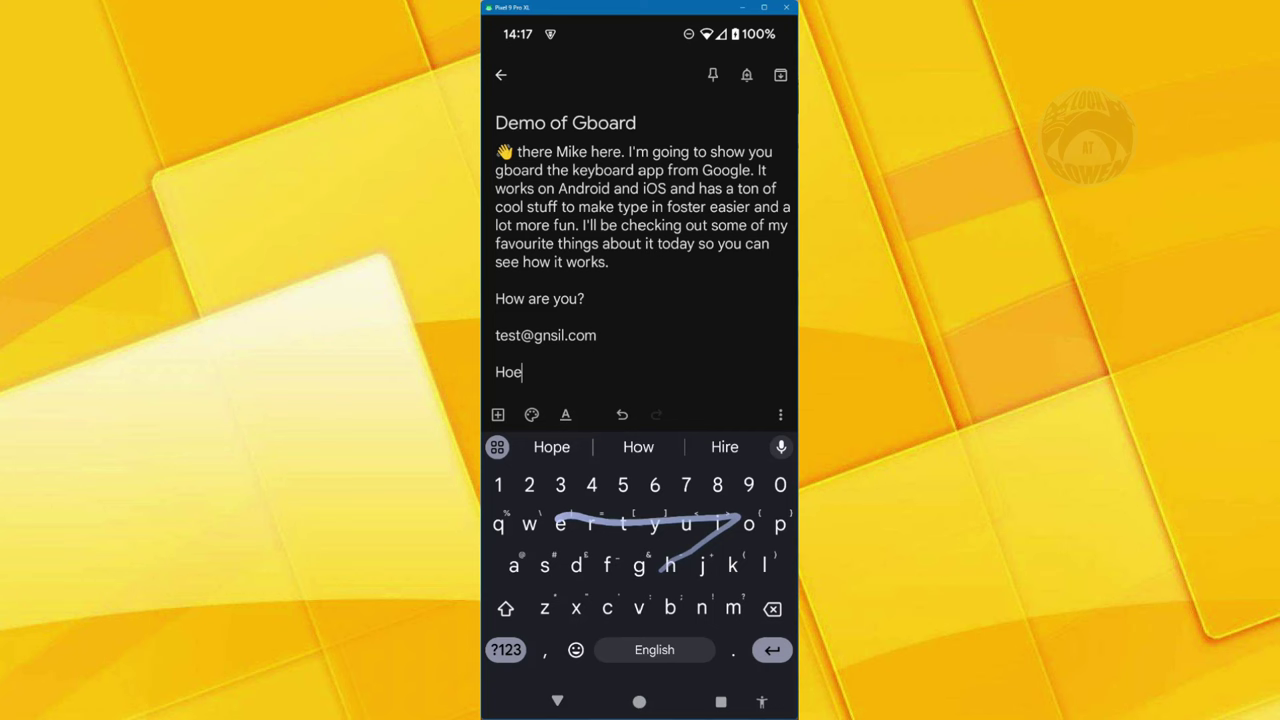
drag(514, 566, 560, 524)
drag(654, 524, 686, 524)
click(522, 372)
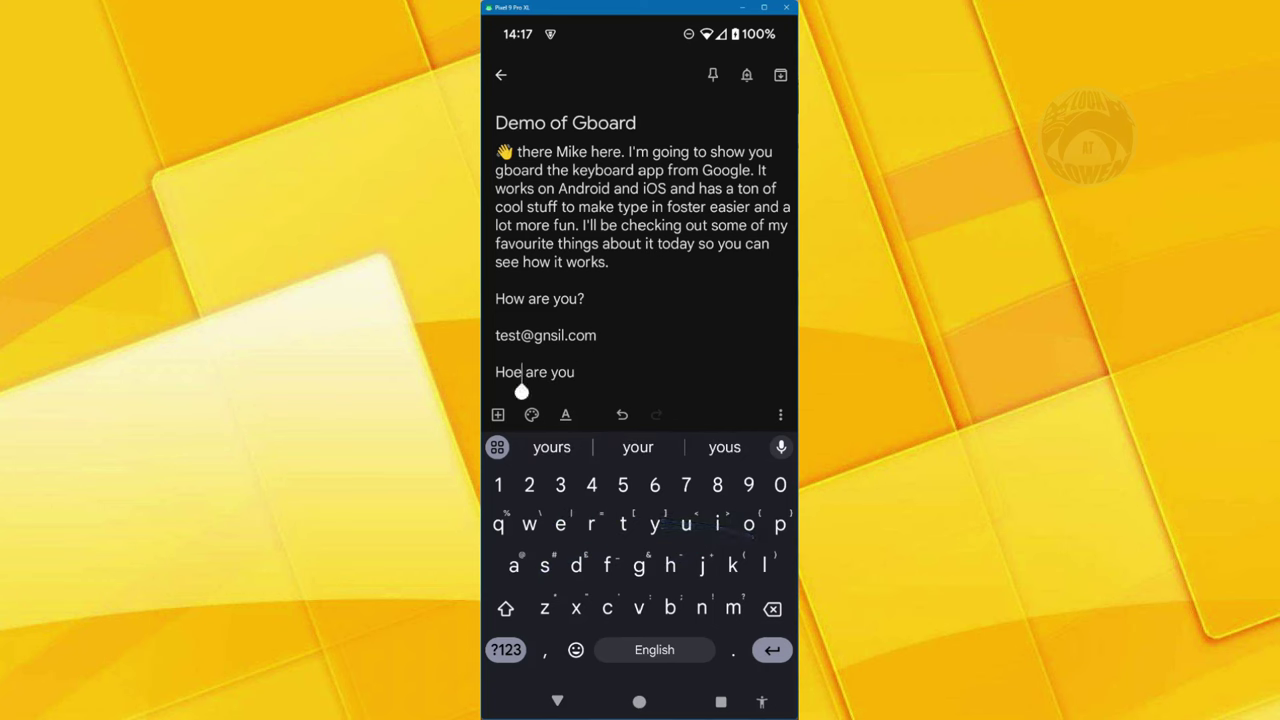
click(638, 447)
click(580, 372)
text(?)
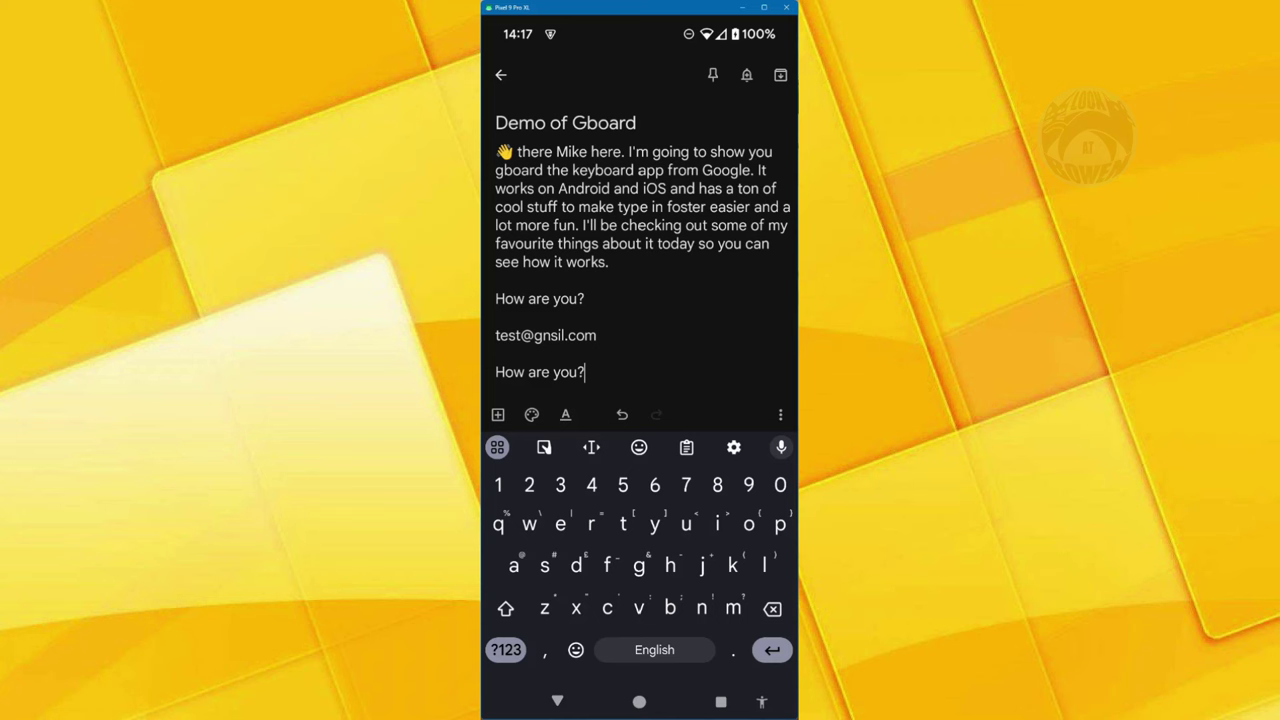
- Review Gboard Preferences, briefly checking Android's Vibration and haptics settings, where keyboard vibration is off
click(734, 447)
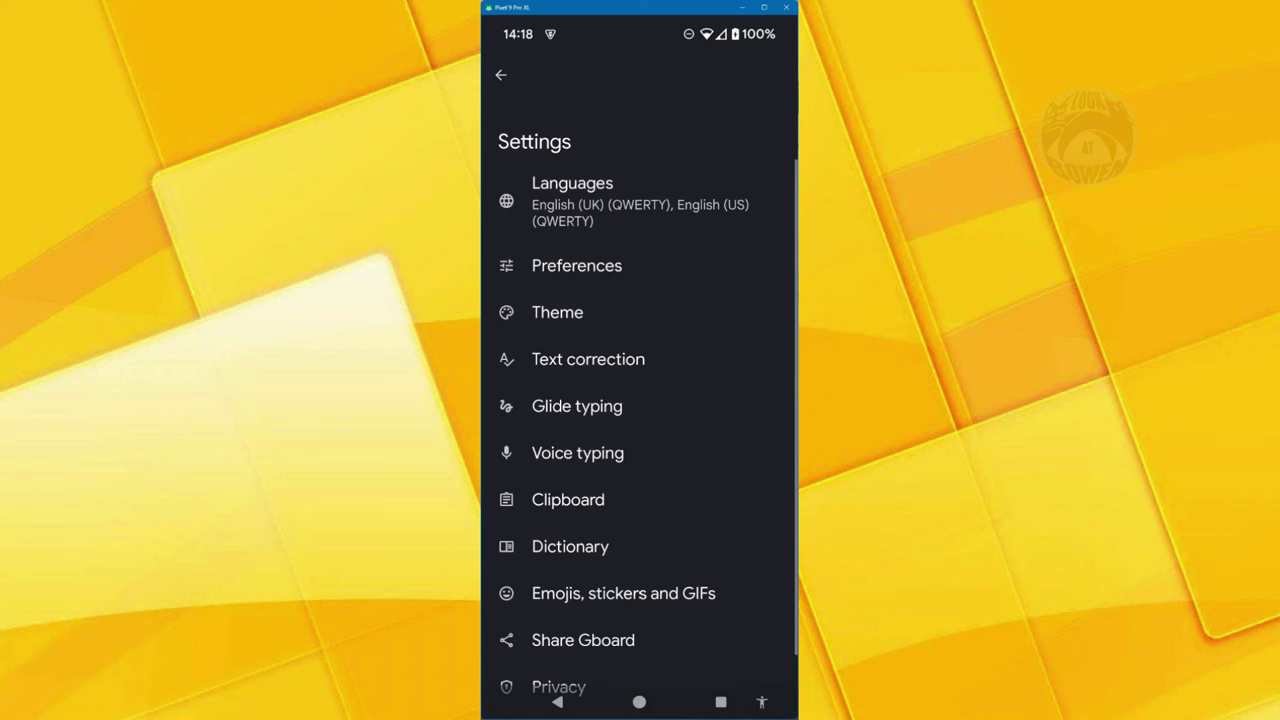
click(576, 265)
scroll(640, 400, down, 3)
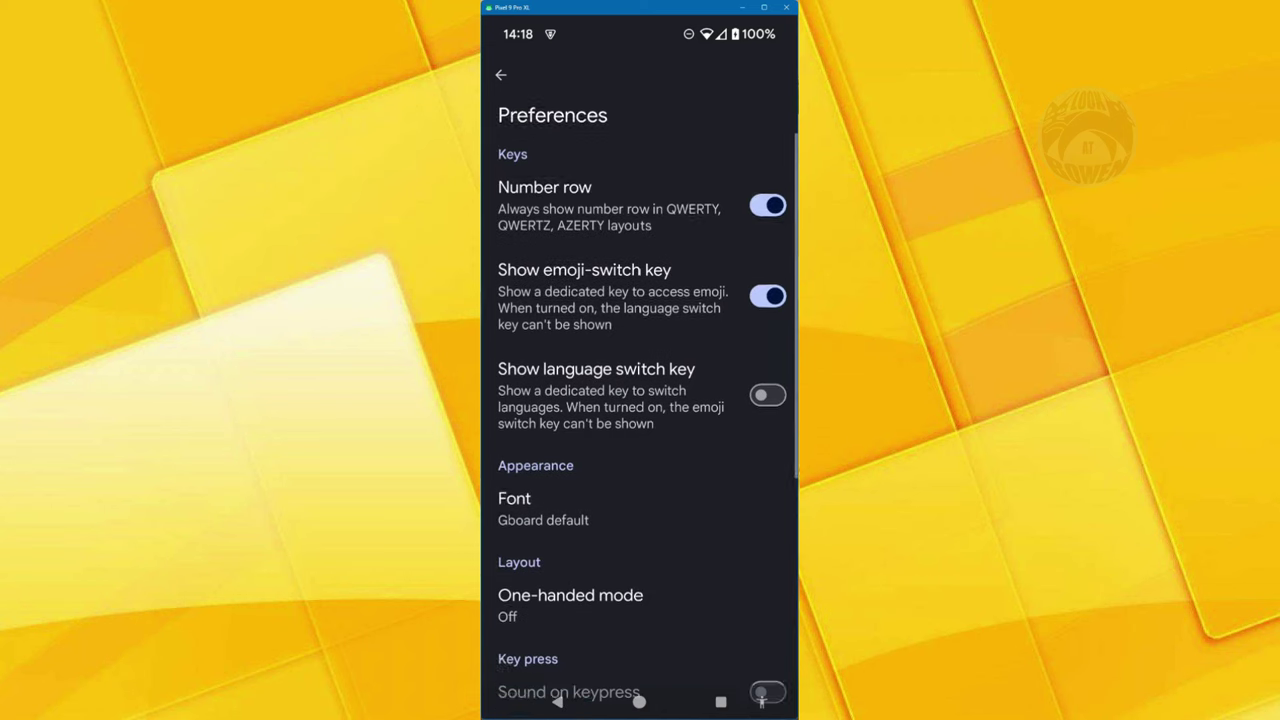
scroll(640, 400, down, 3)
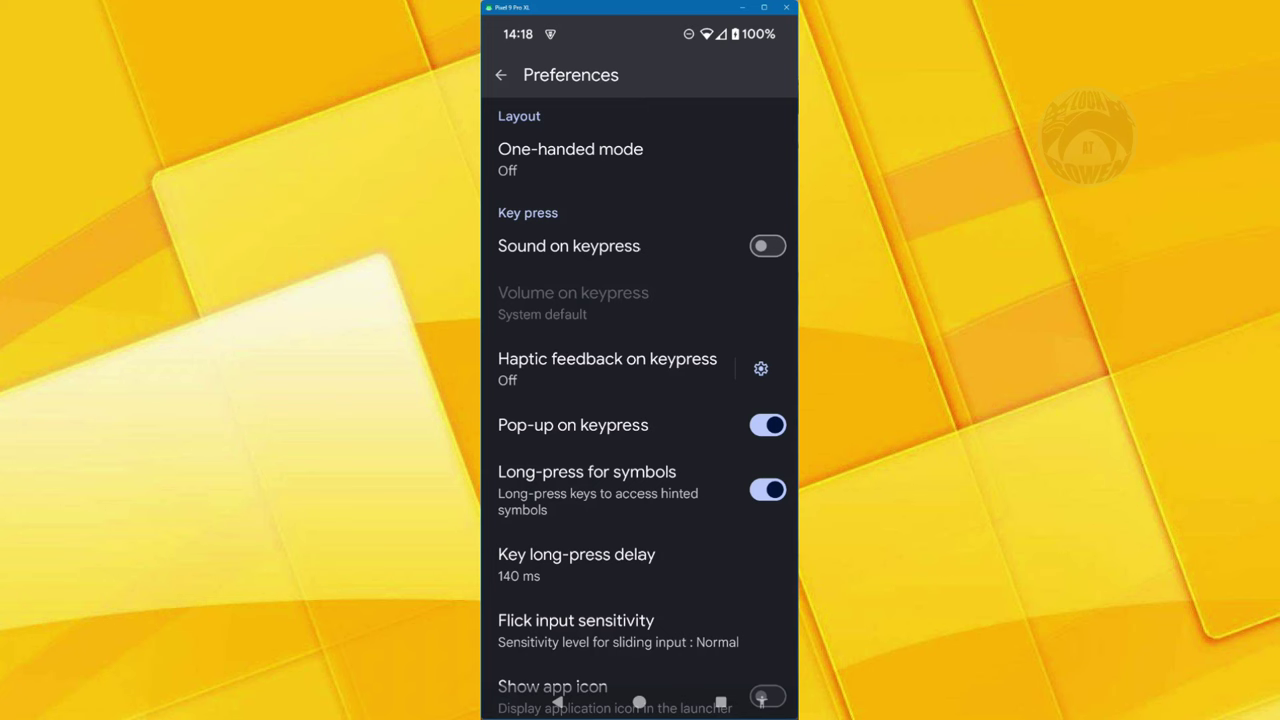
scroll(640, 400, up, 2)
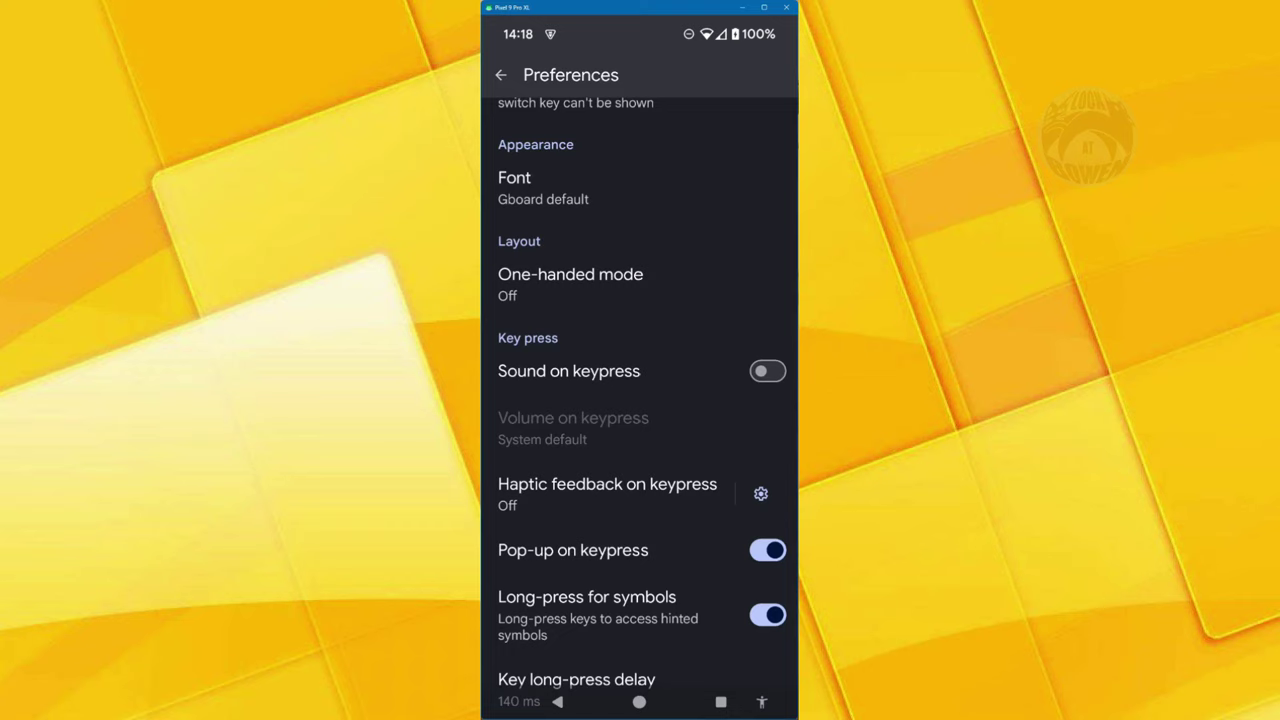
click(761, 493)
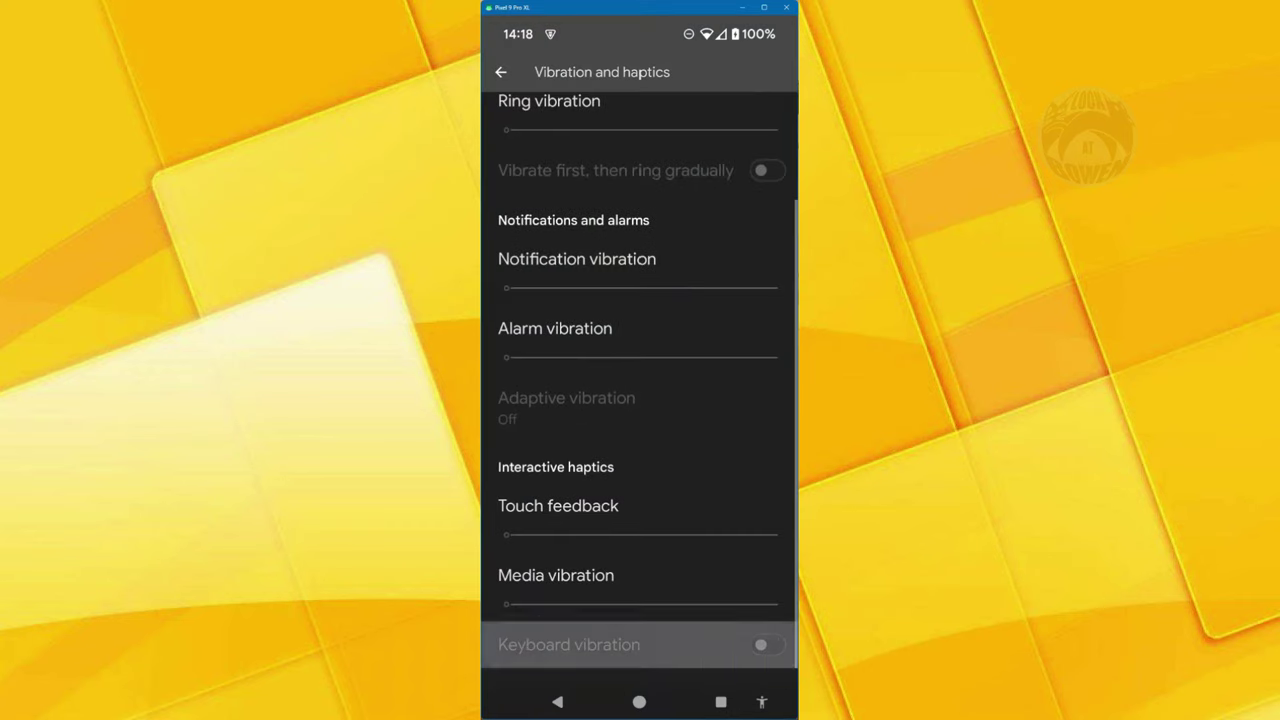
key(Escape)
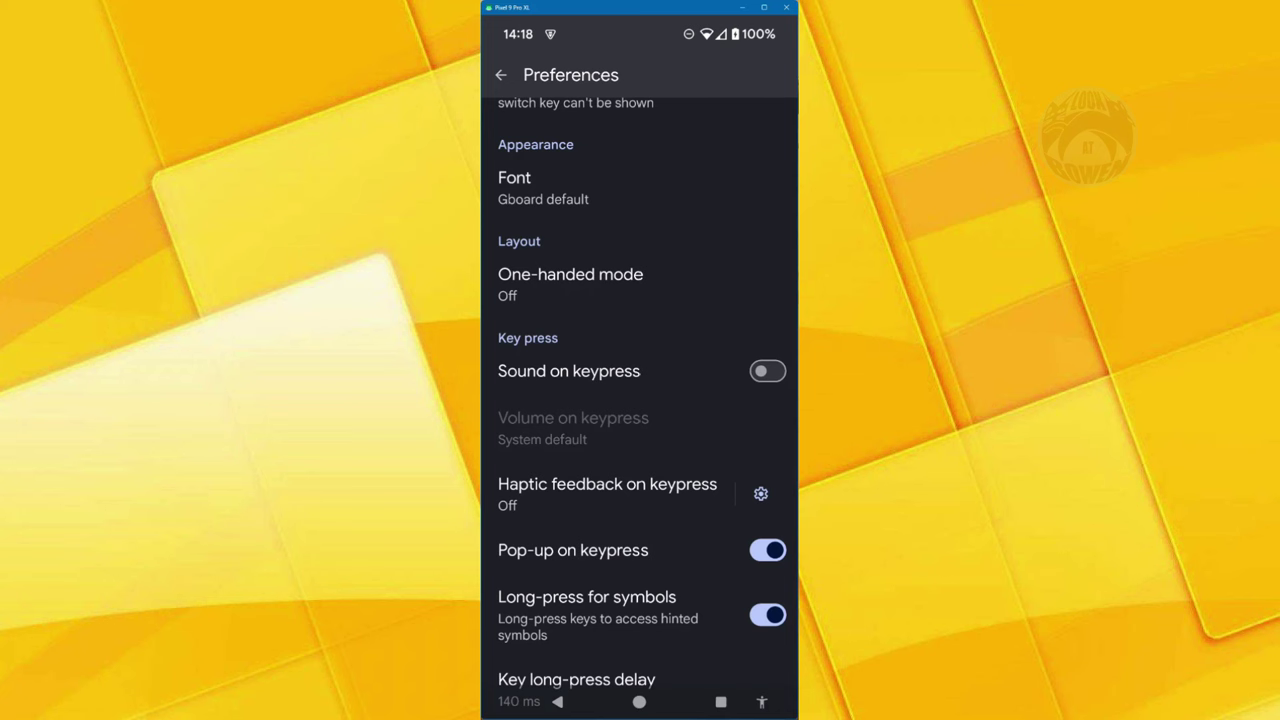
scroll(640, 400, up, 3)
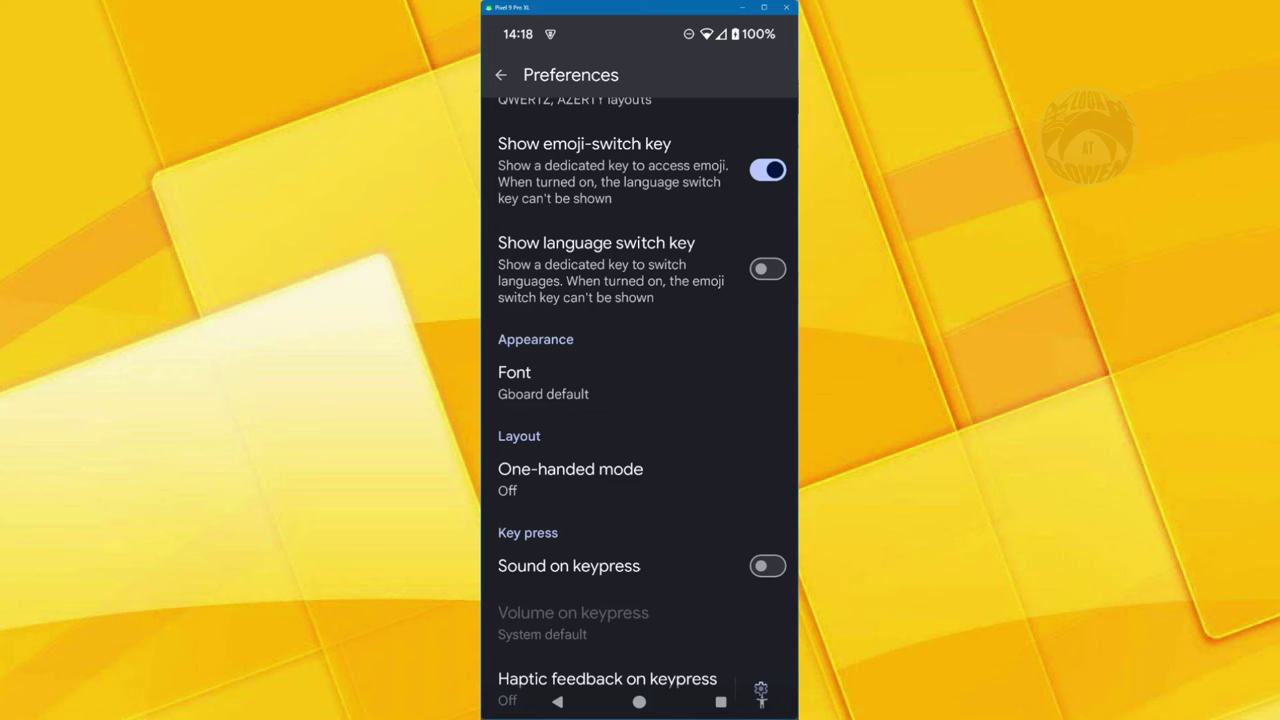
- Open Theme from the Gboard settings and browse the Colours, Landscapes and gradient themes
key(Escape)
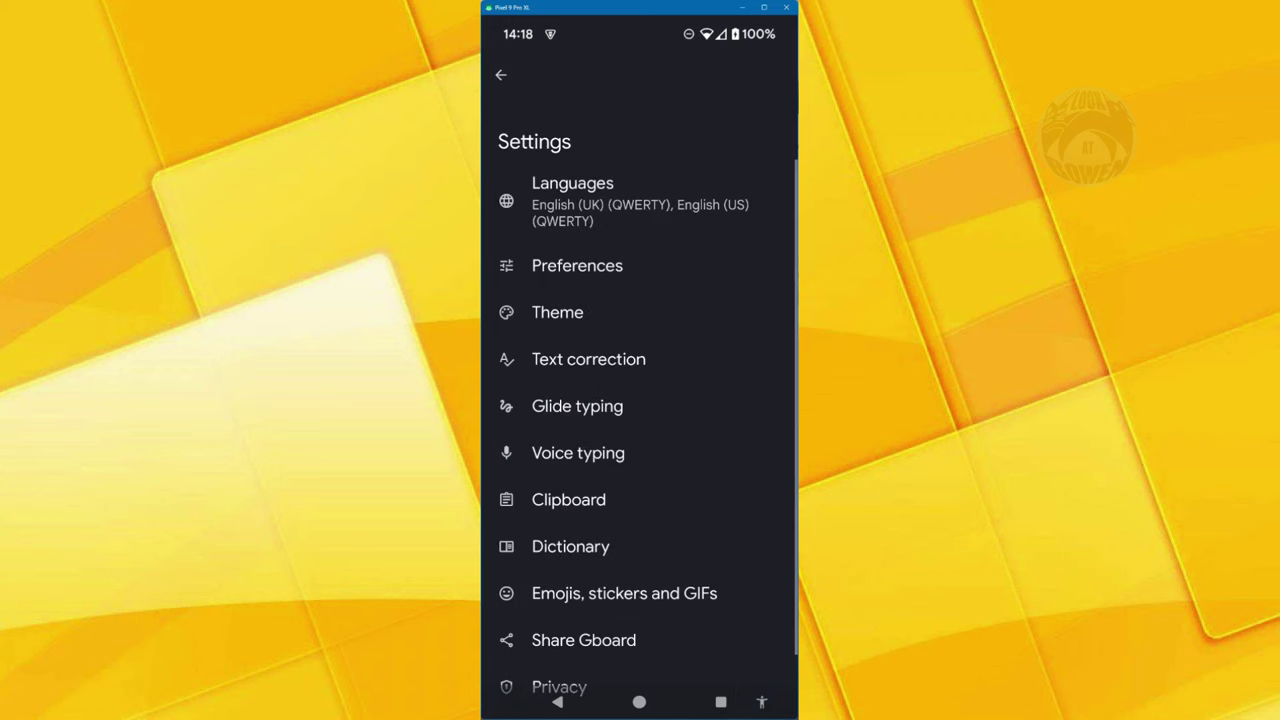
scroll(640, 400, down, 2)
click(557, 141)
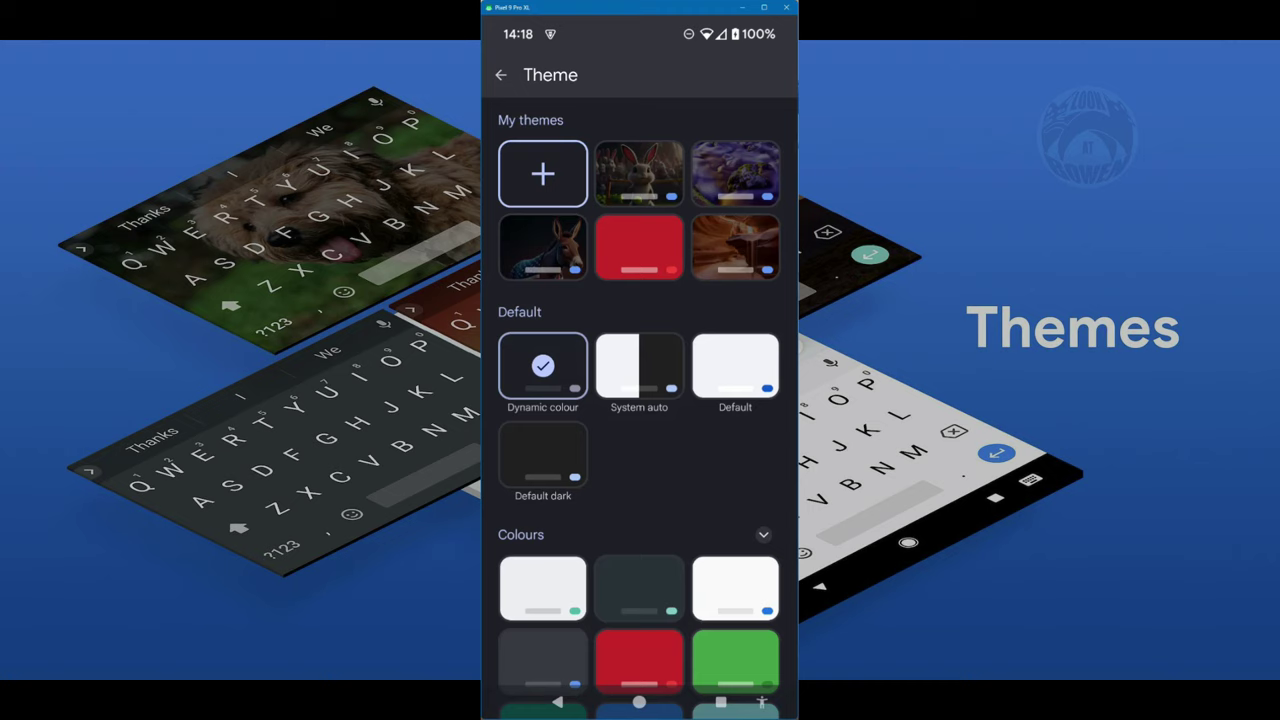
scroll(640, 400, down, 4)
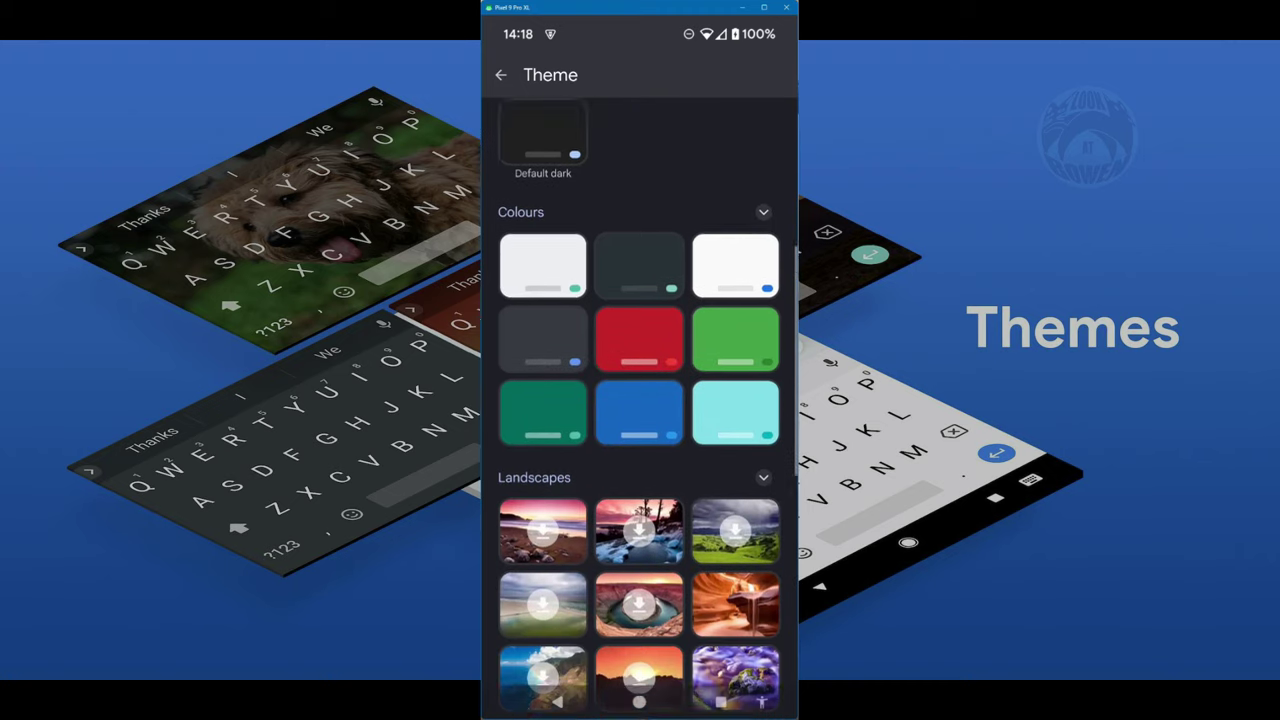
scroll(640, 400, down, 1)
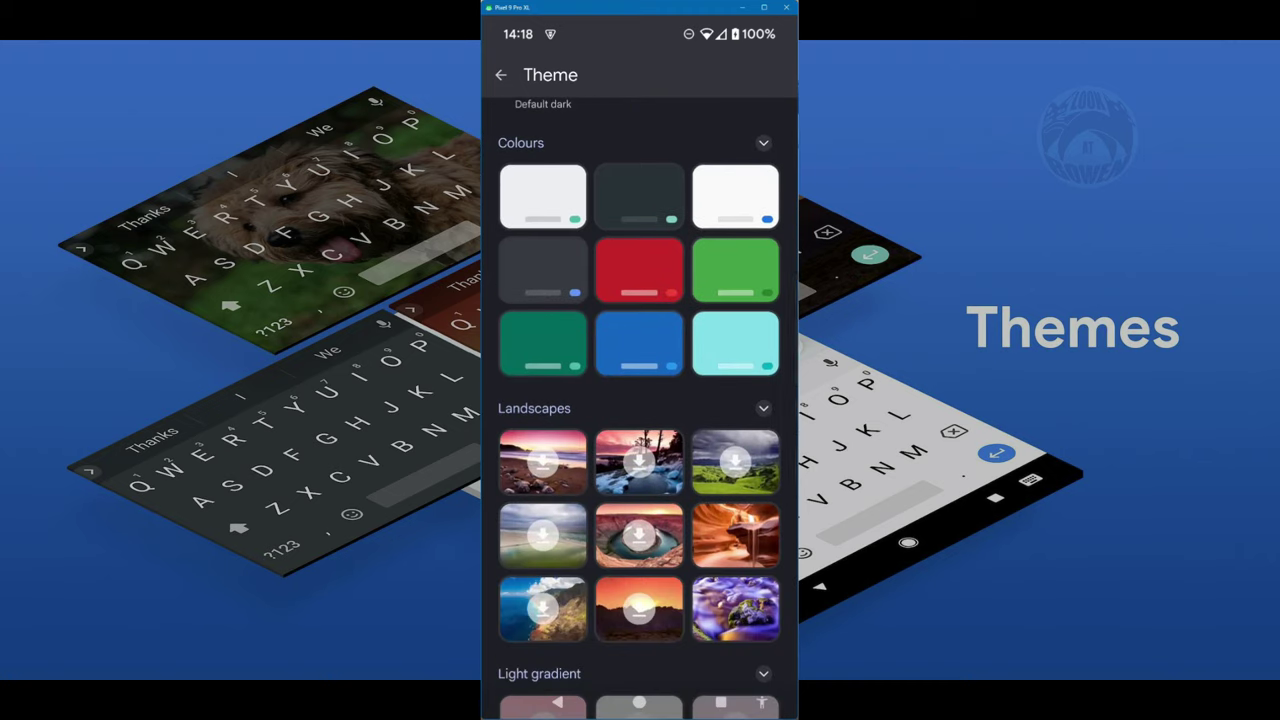
scroll(640, 400, down, 3)
scroll(640, 400, down, 1)
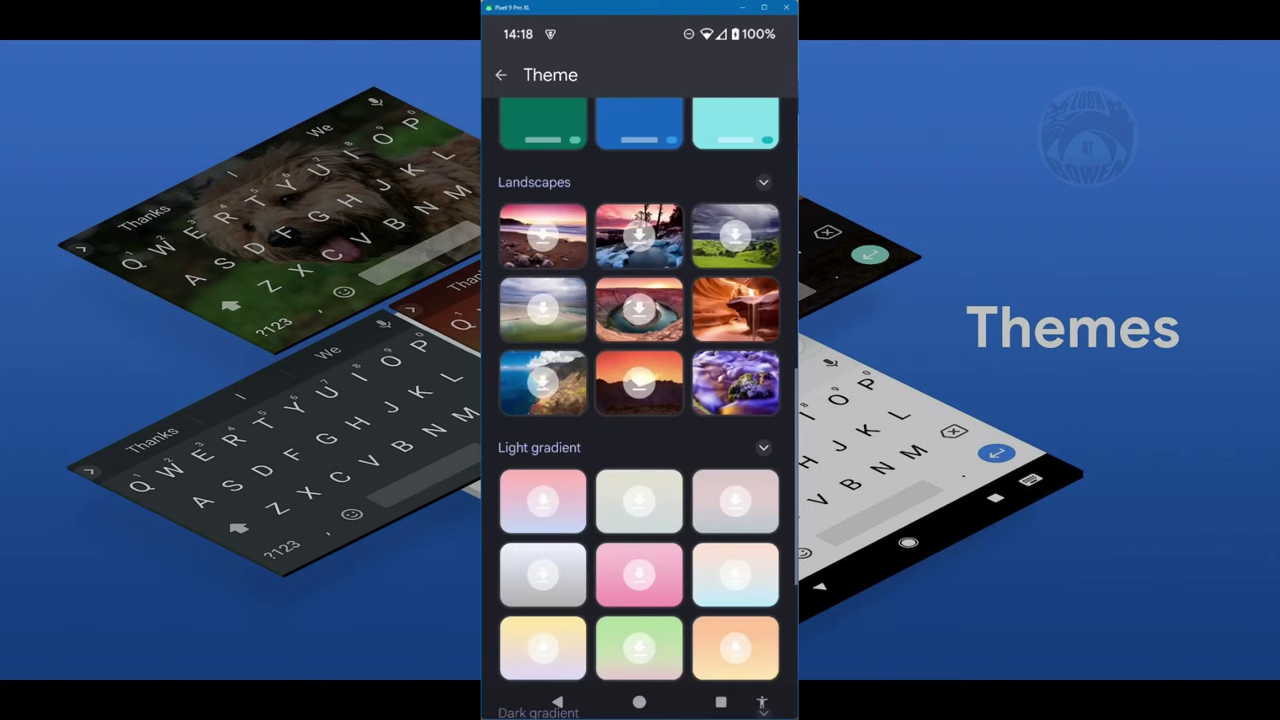
scroll(640, 400, down, 2)
scroll(640, 400, down, 2)
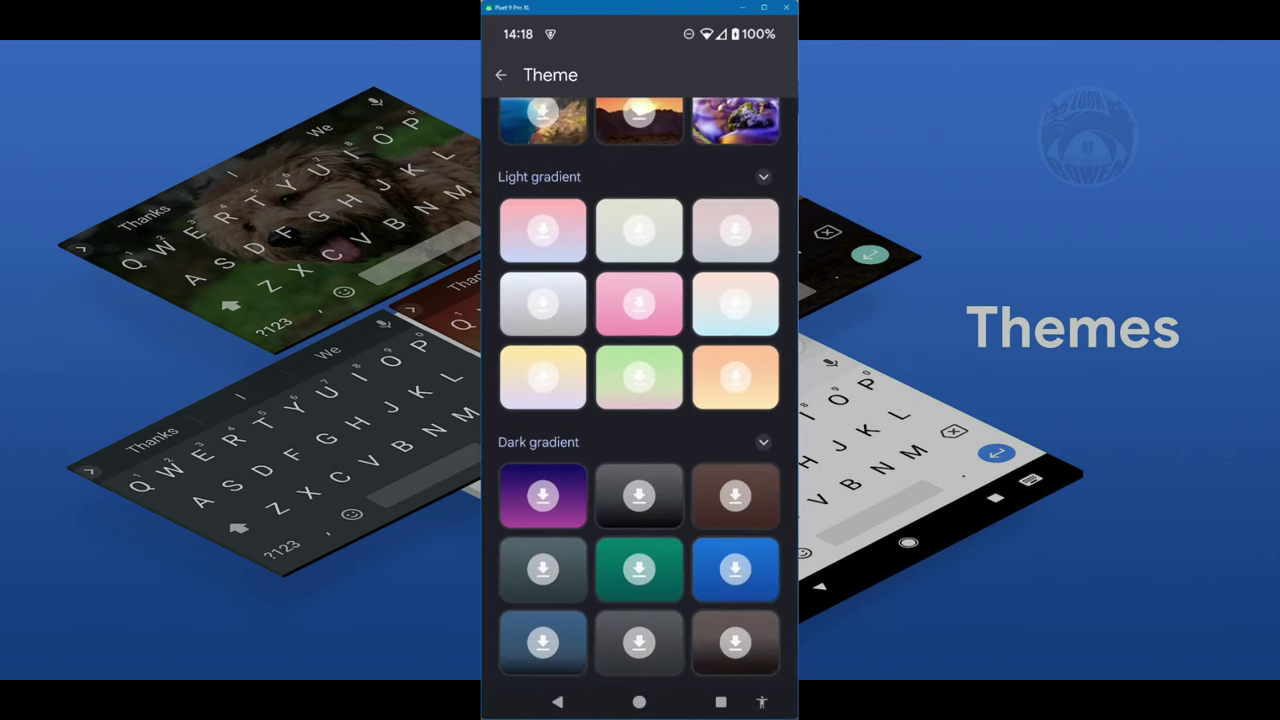
scroll(640, 400, down, 3)
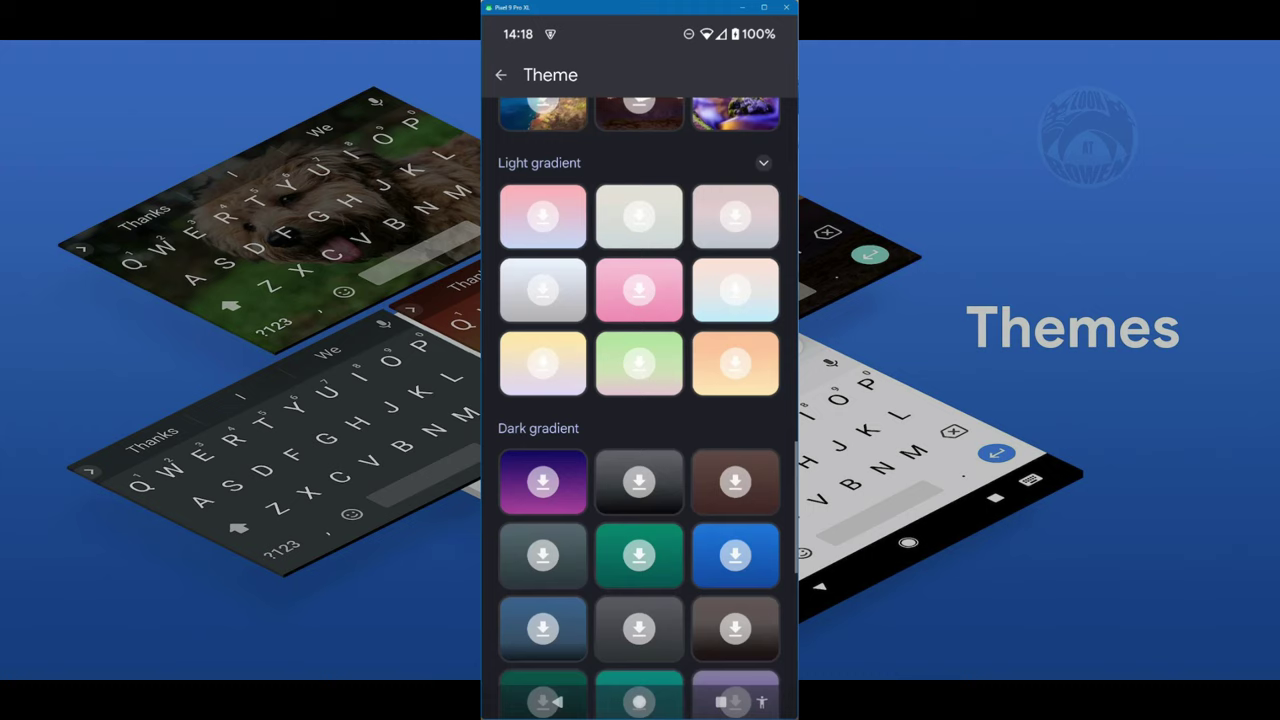
scroll(640, 400, down, 5)
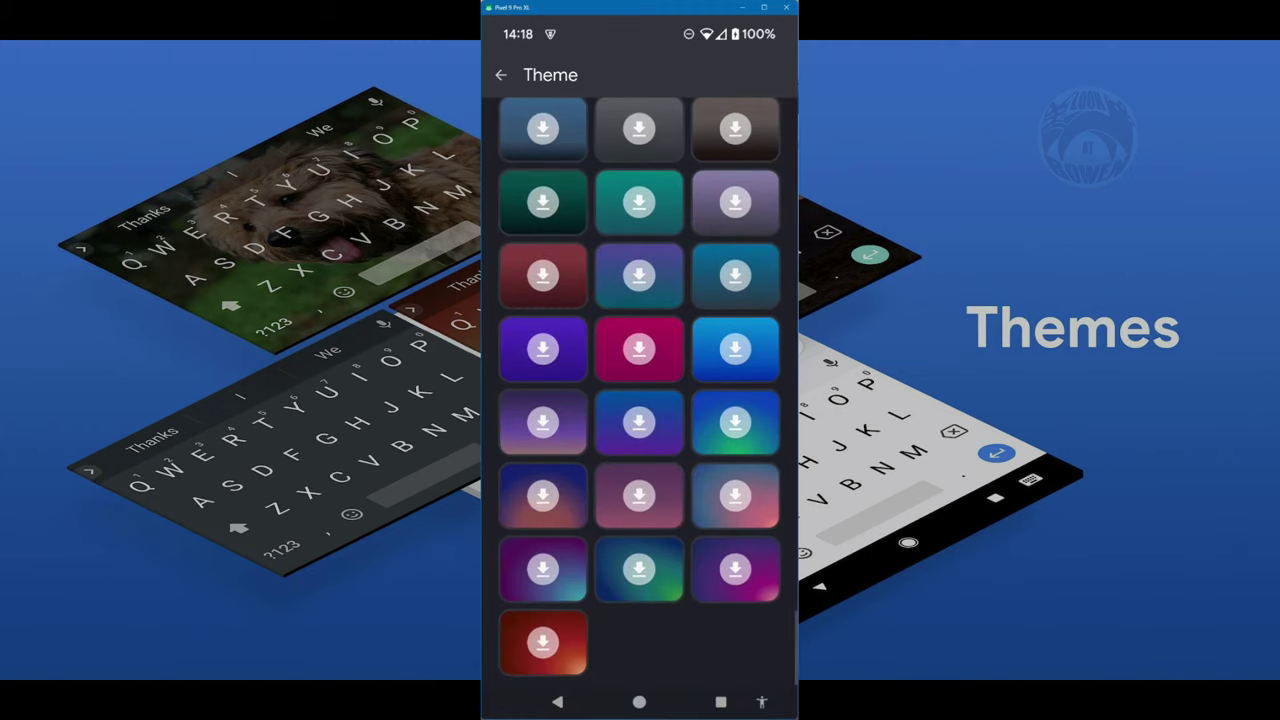
scroll(640, 400, up, 15)
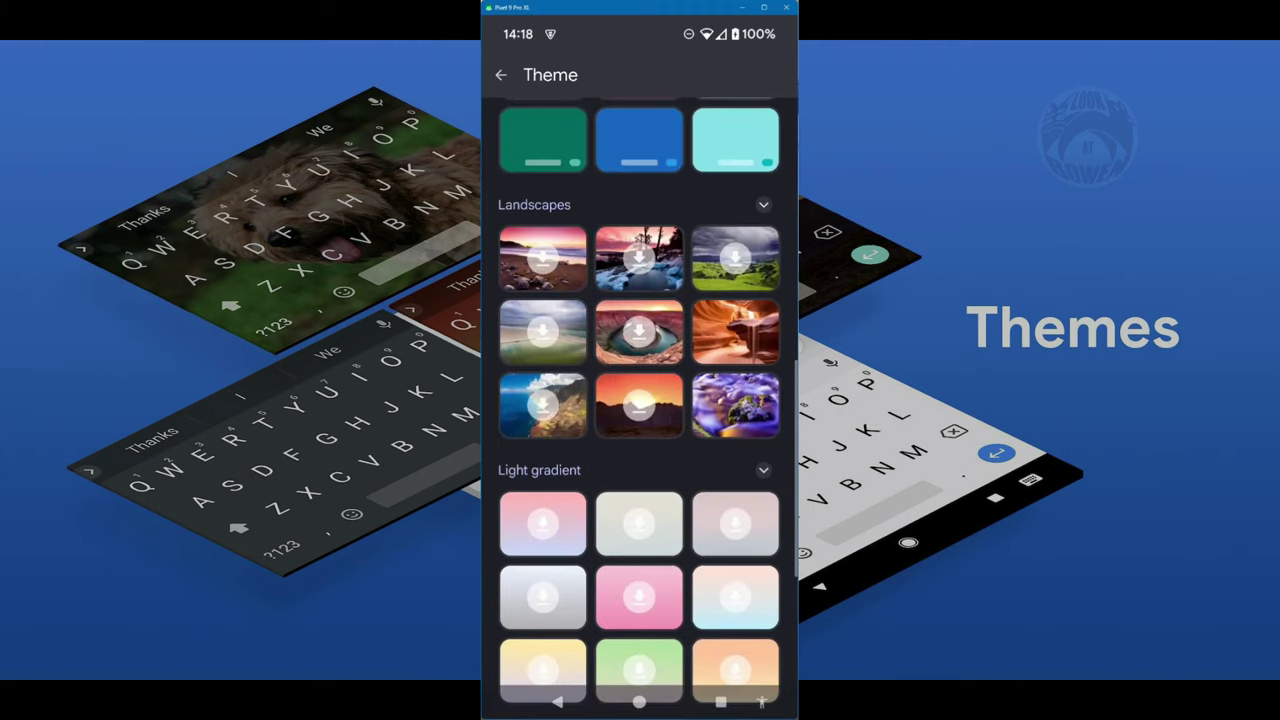
scroll(640, 400, down, 3)
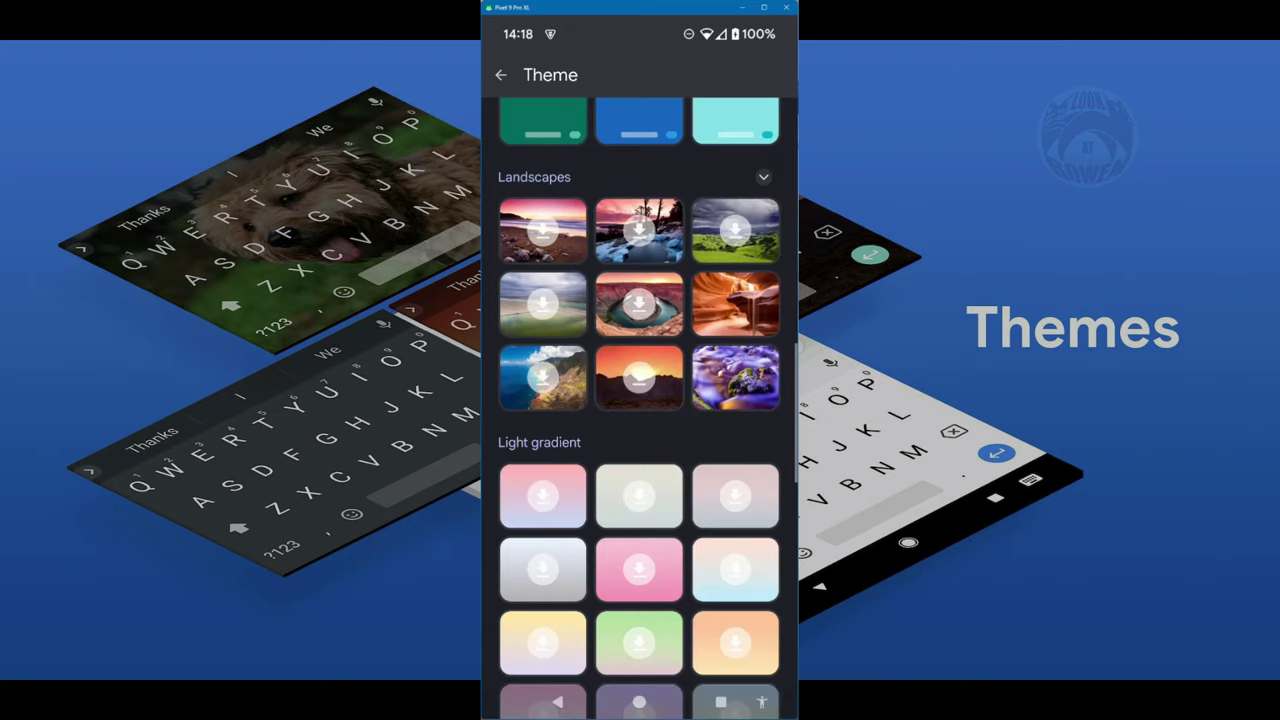
scroll(640, 400, up, 5)
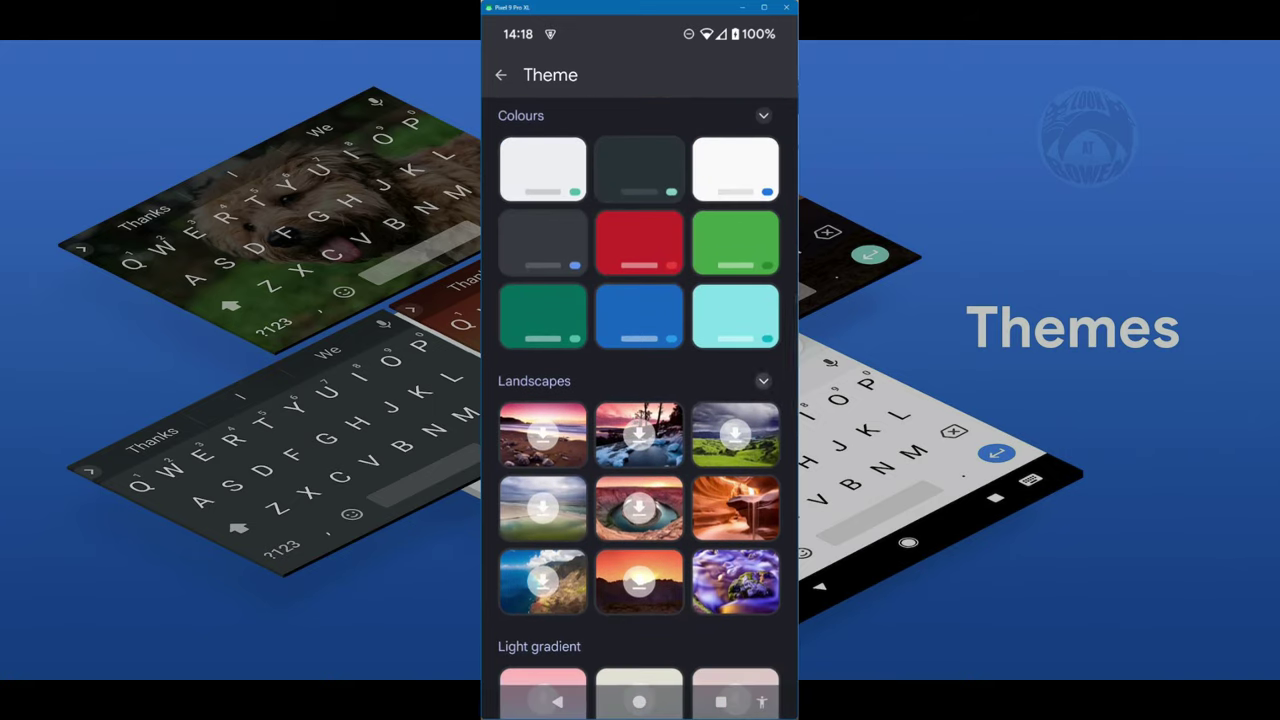
scroll(640, 400, down, 10)
scroll(640, 400, up, 10)
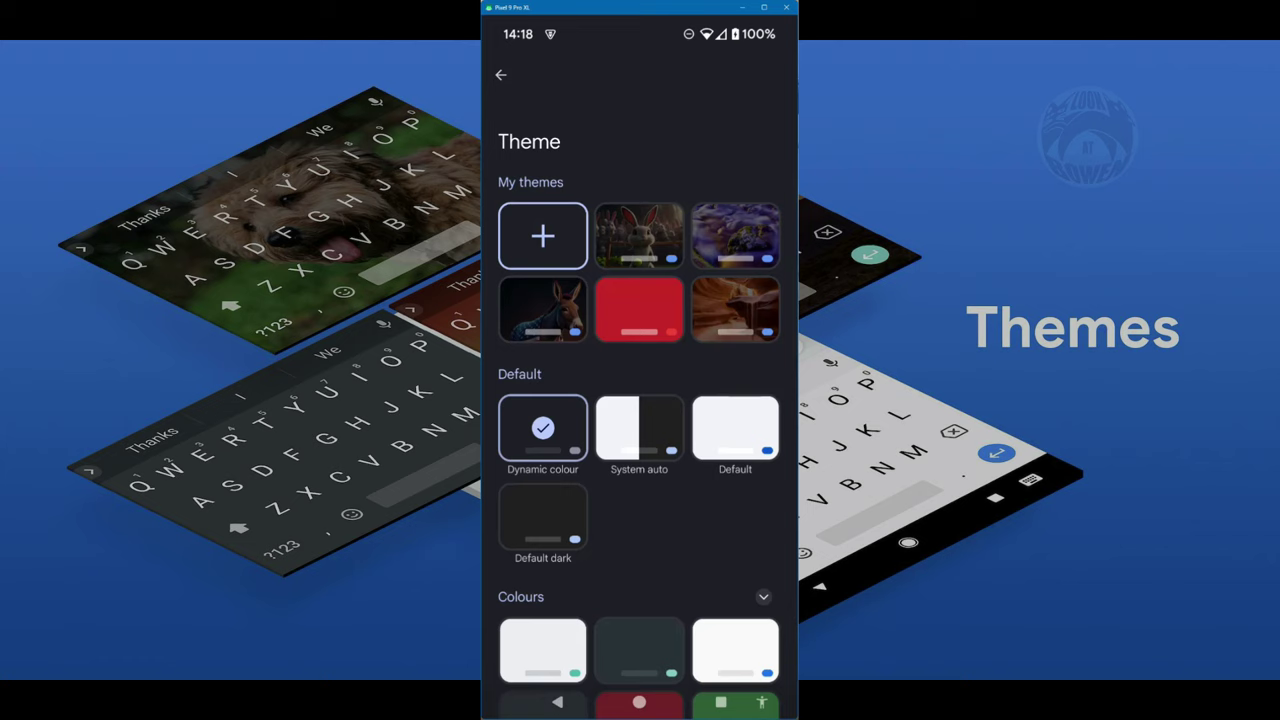
- Start a photo theme from the bunny holding a tennis ball and crop it
click(543, 236)
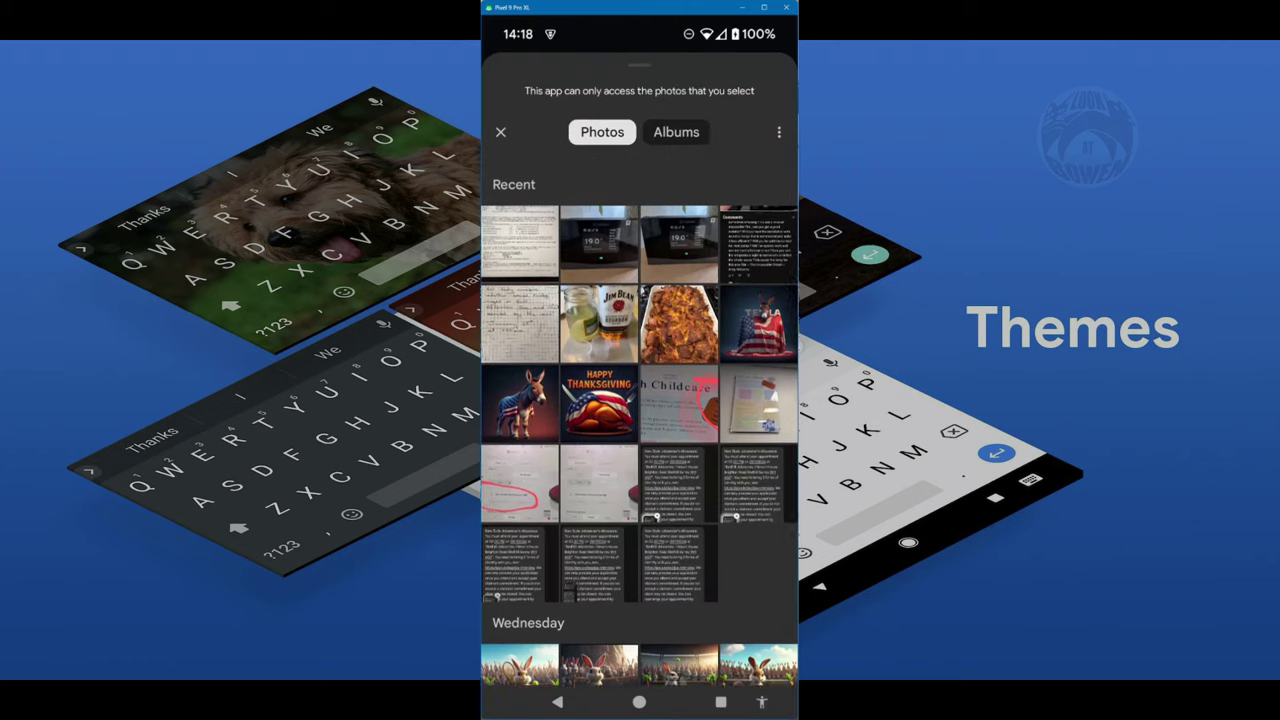
scroll(640, 420, down, 5)
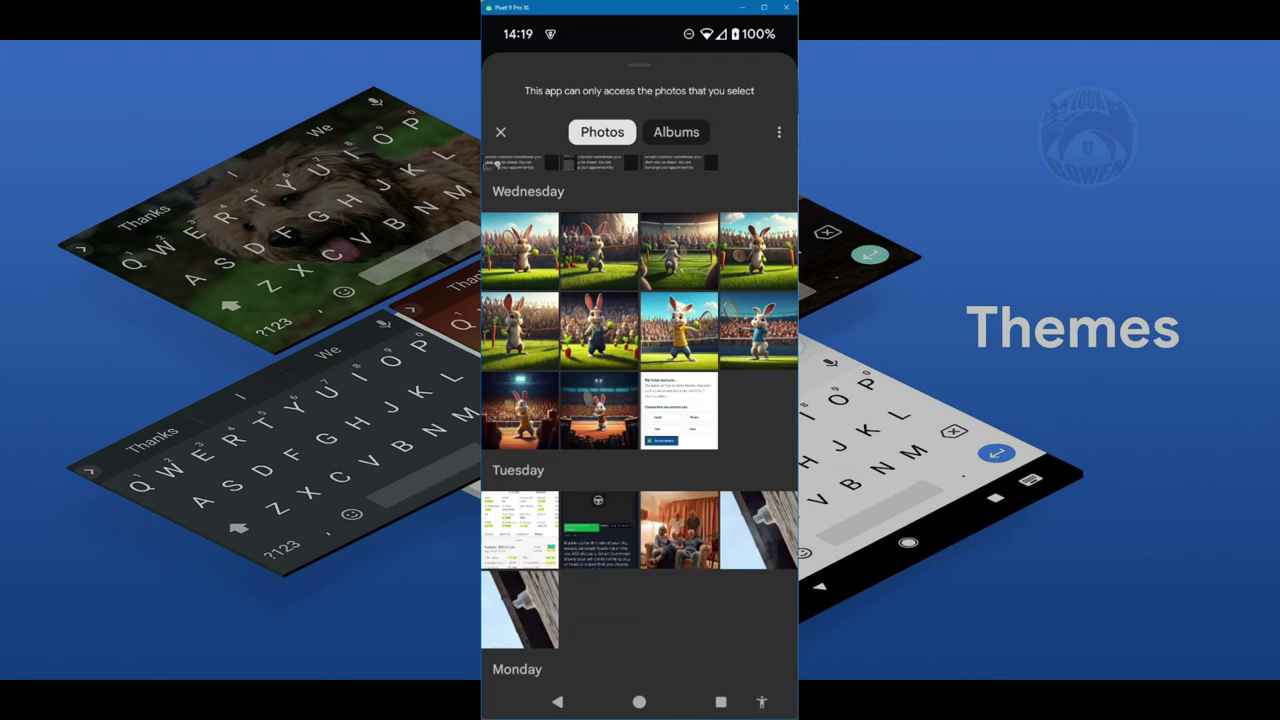
click(679, 251)
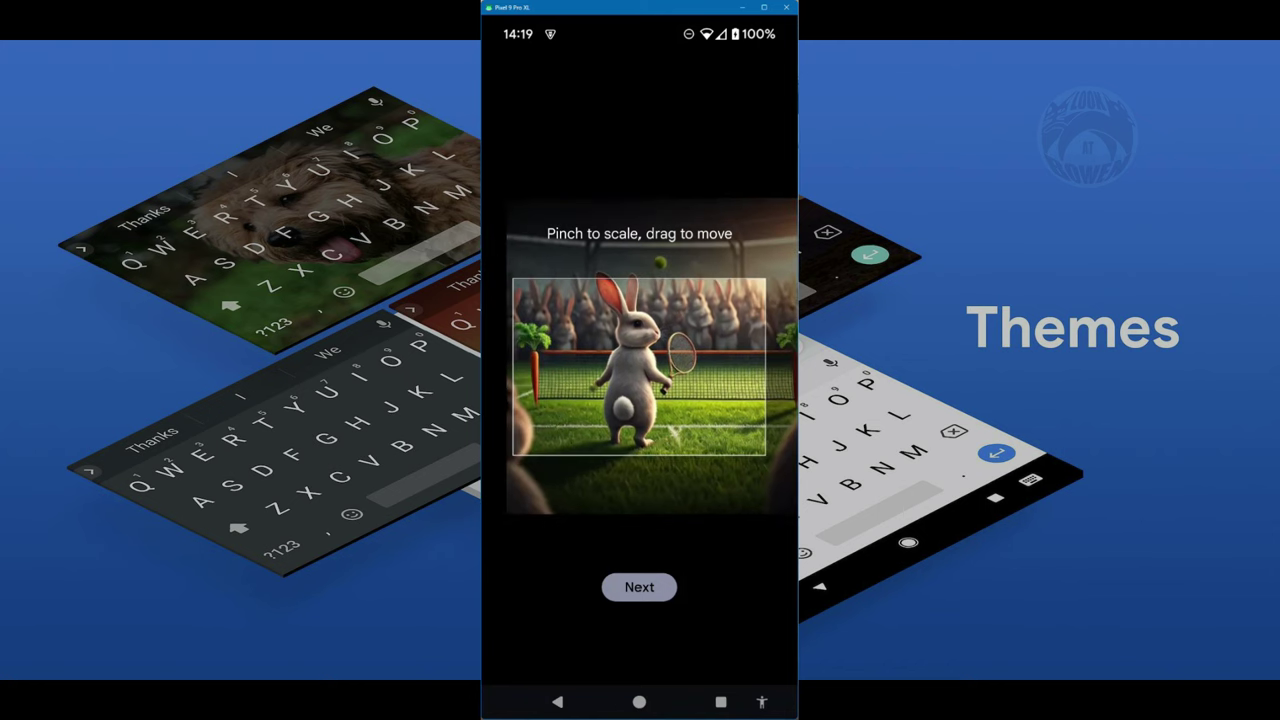
click(639, 587)
click(542, 235)
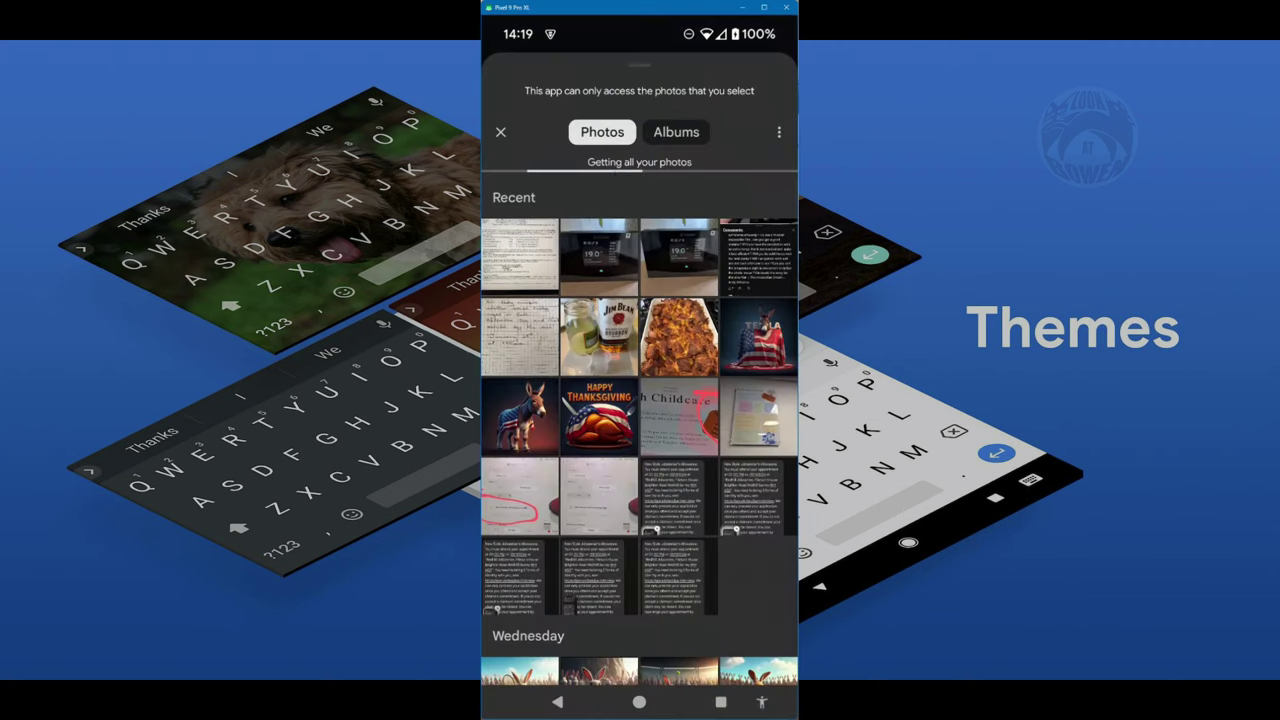
scroll(640, 420, down, 5)
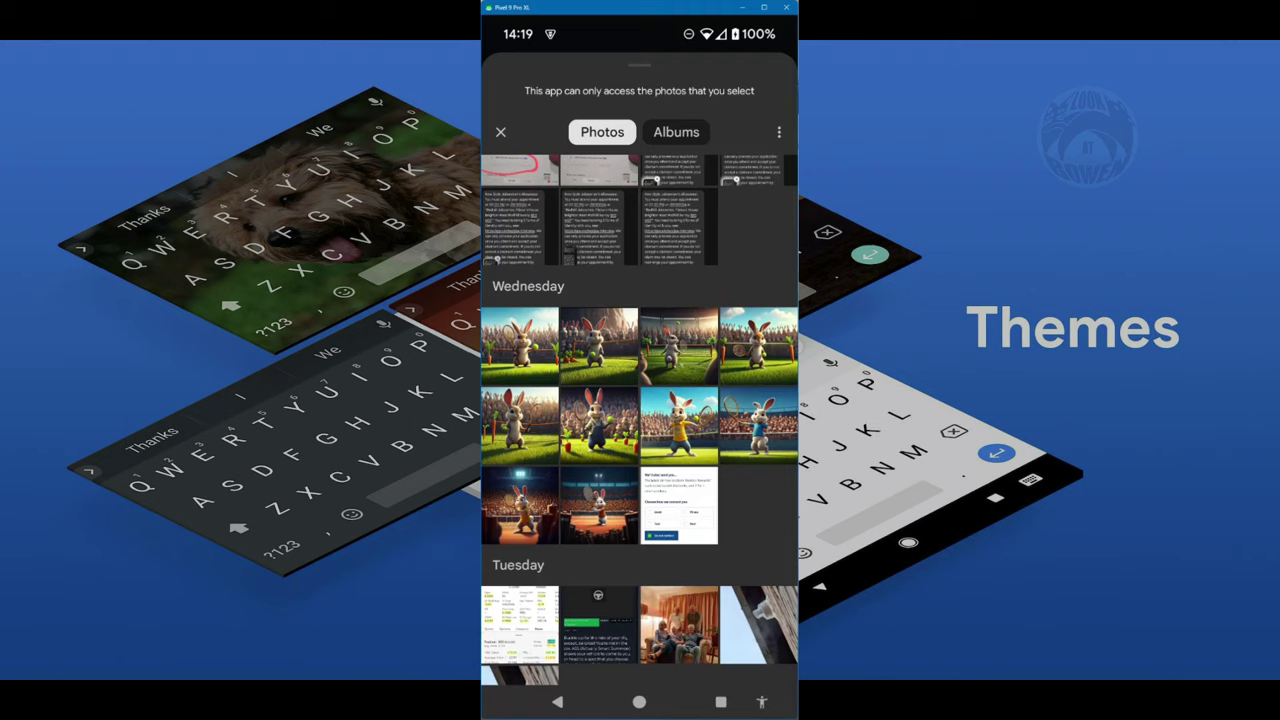
click(519, 346)
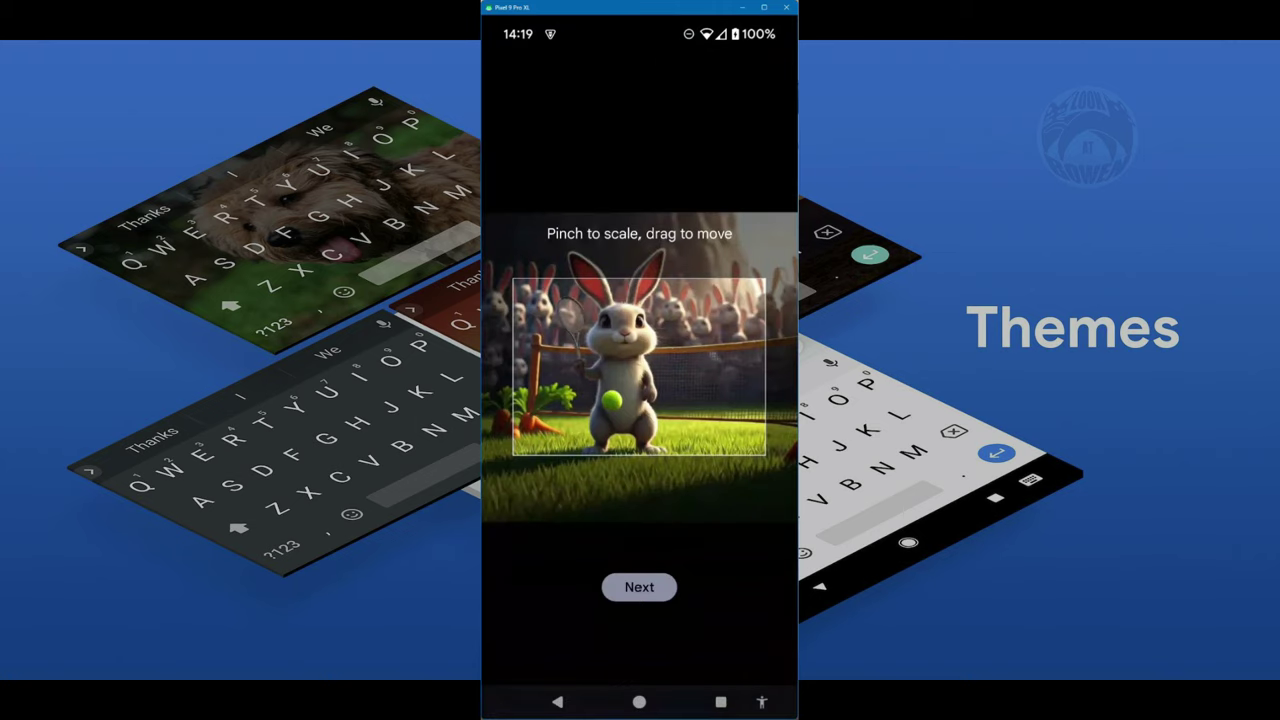
scroll(640, 383, up, 3)
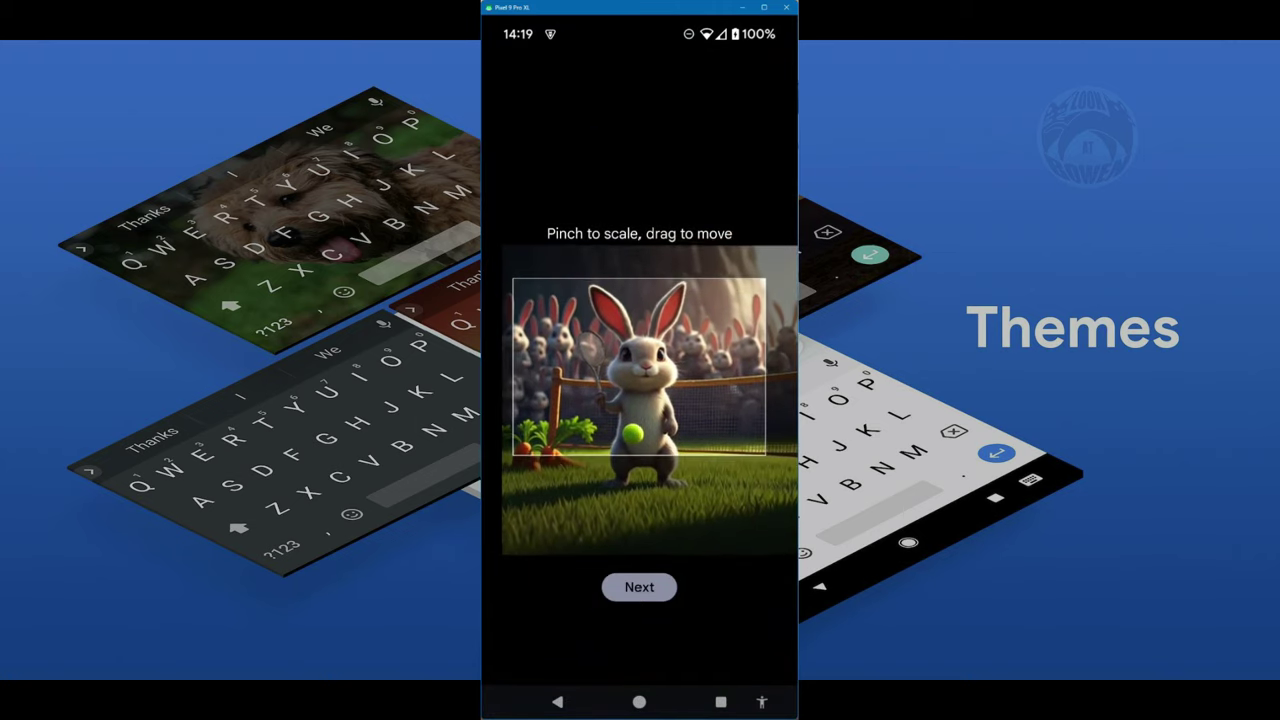
drag(640, 400, 651, 403)
click(639, 587)
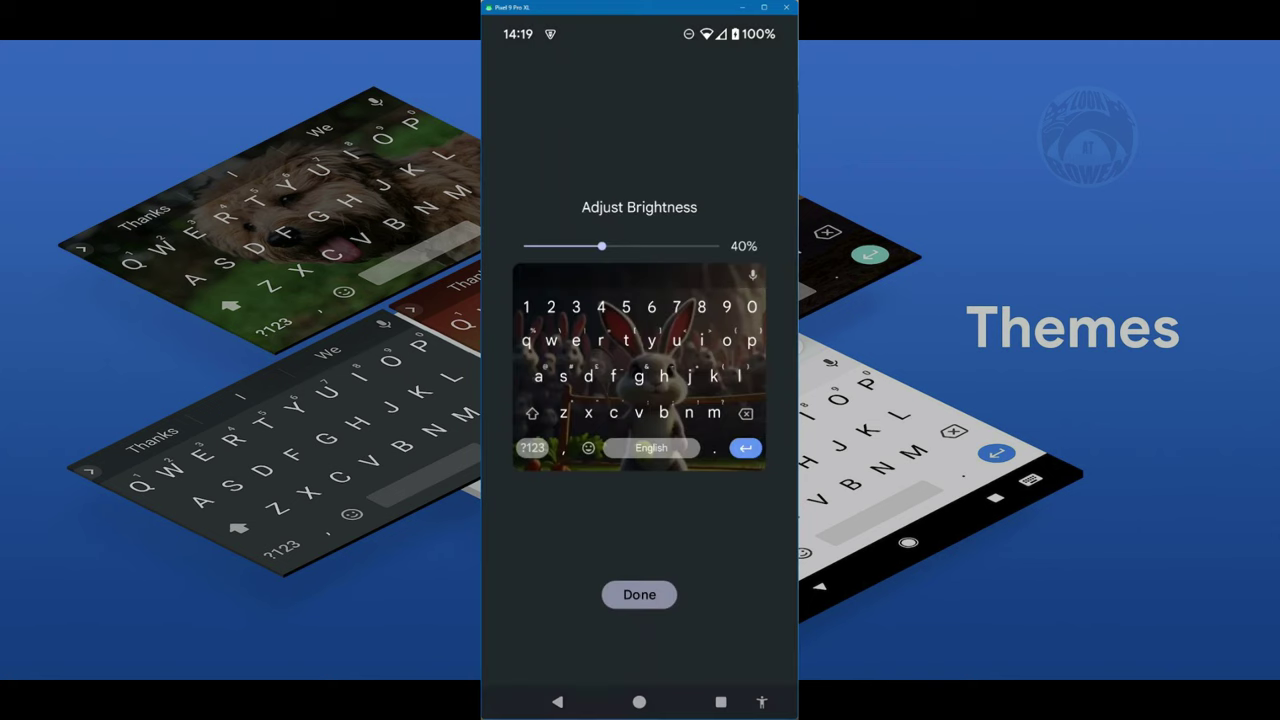
- Keep 40% brightness without key borders and apply the new bunny theme
click(639, 594)
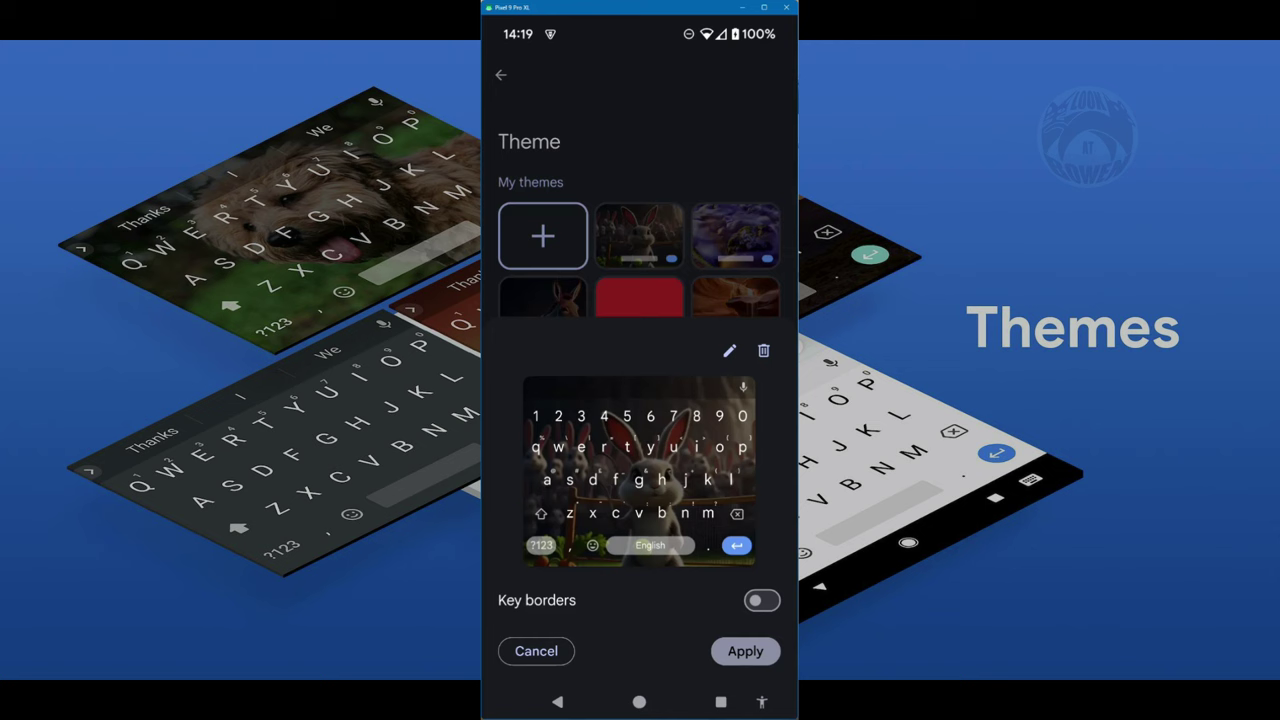
click(761, 600)
click(761, 600)
click(745, 651)
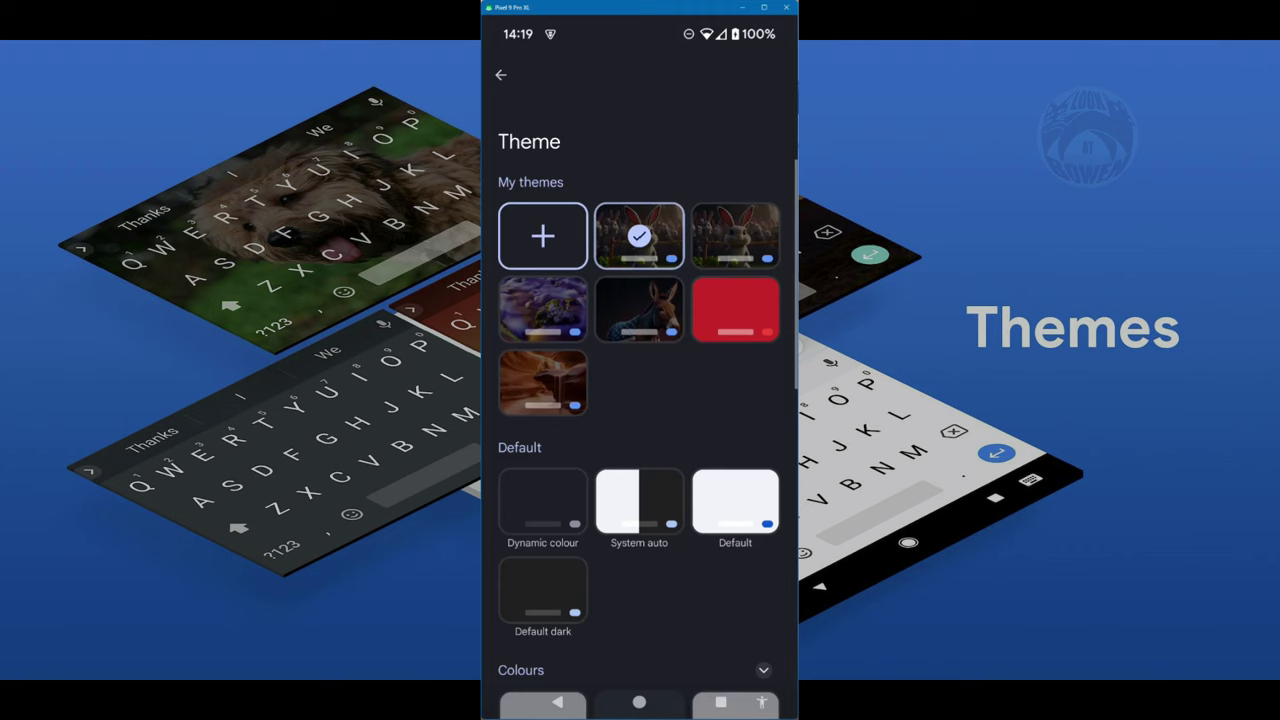
- View the themed keyboard in the note, then look through Spell check, Grammar check and Proofread settings
key(Escape)
key(Escape)
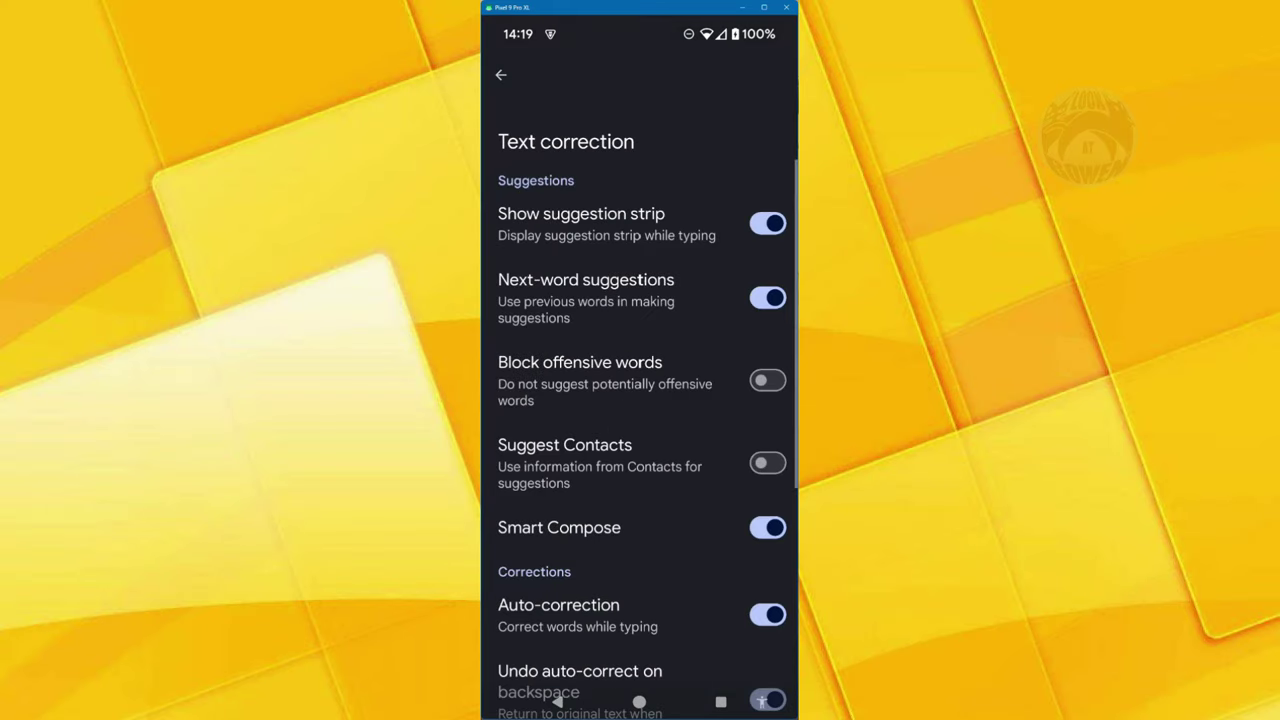
scroll(640, 400, down, 5)
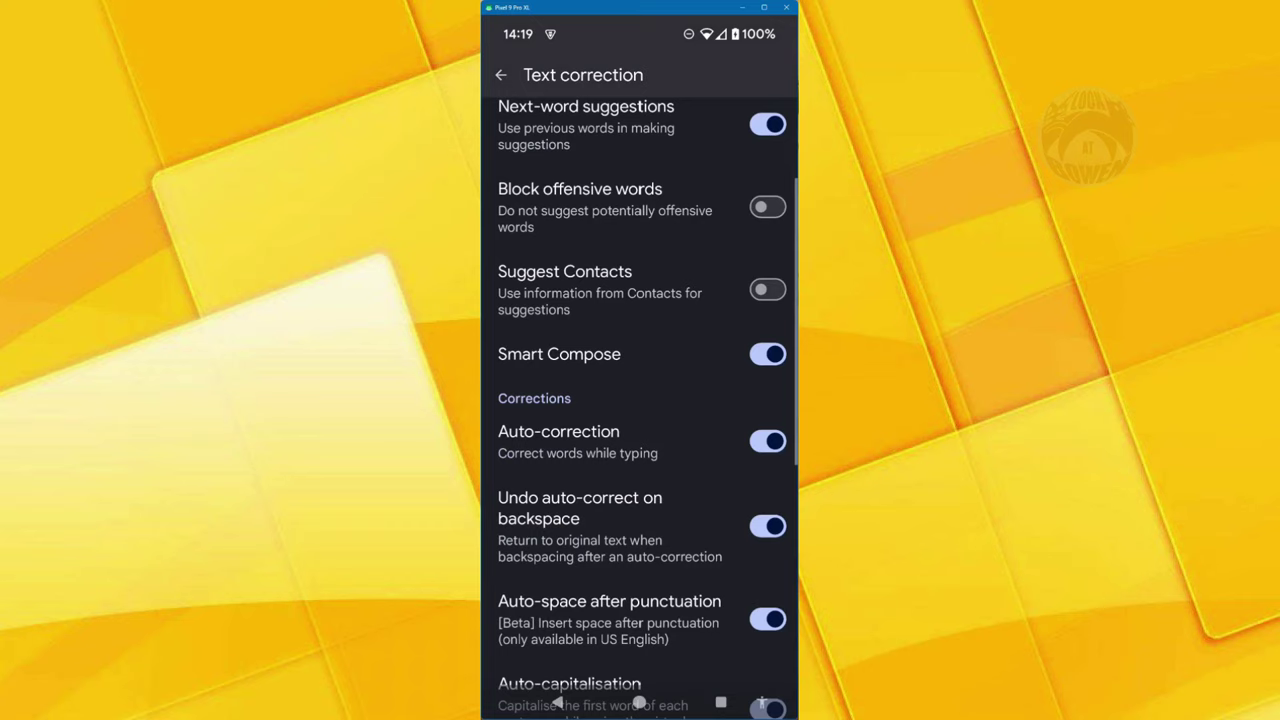
scroll(640, 400, down, 3)
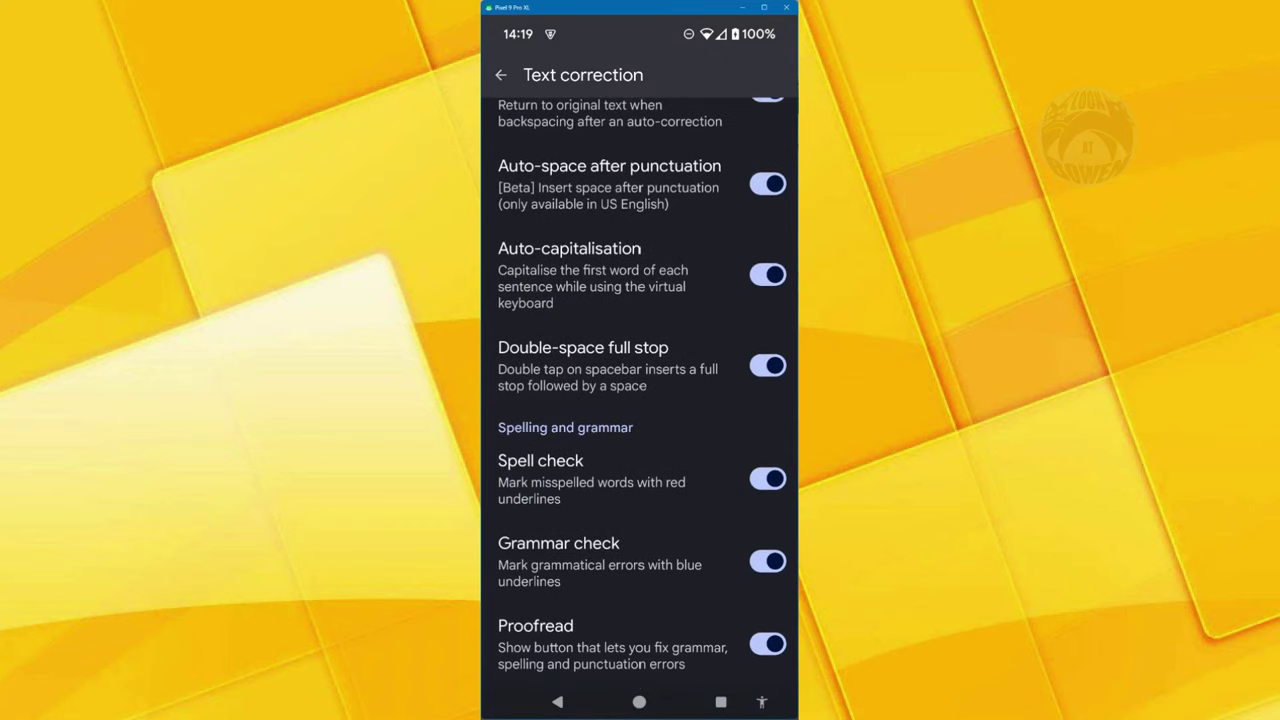
scroll(640, 400, up, 2)
scroll(640, 400, up, 5)
scroll(640, 400, down, 4)
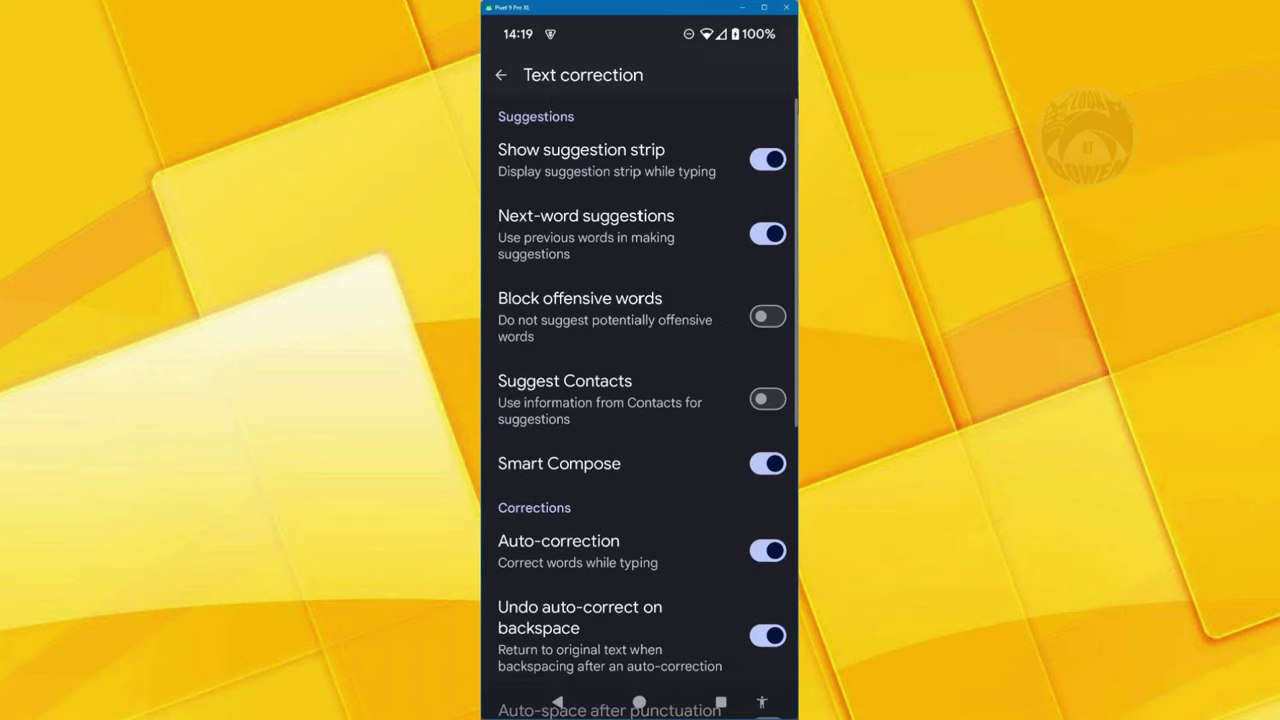
scroll(640, 400, down, 3)
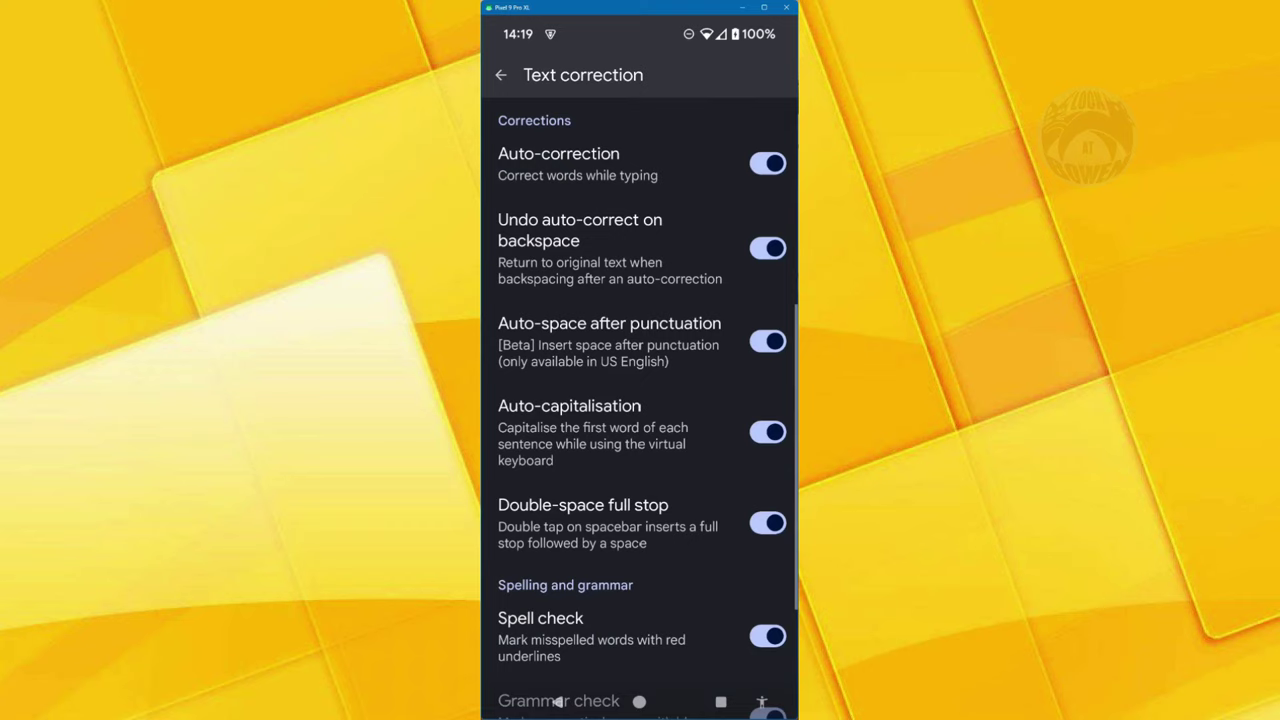
scroll(640, 400, down, 1)
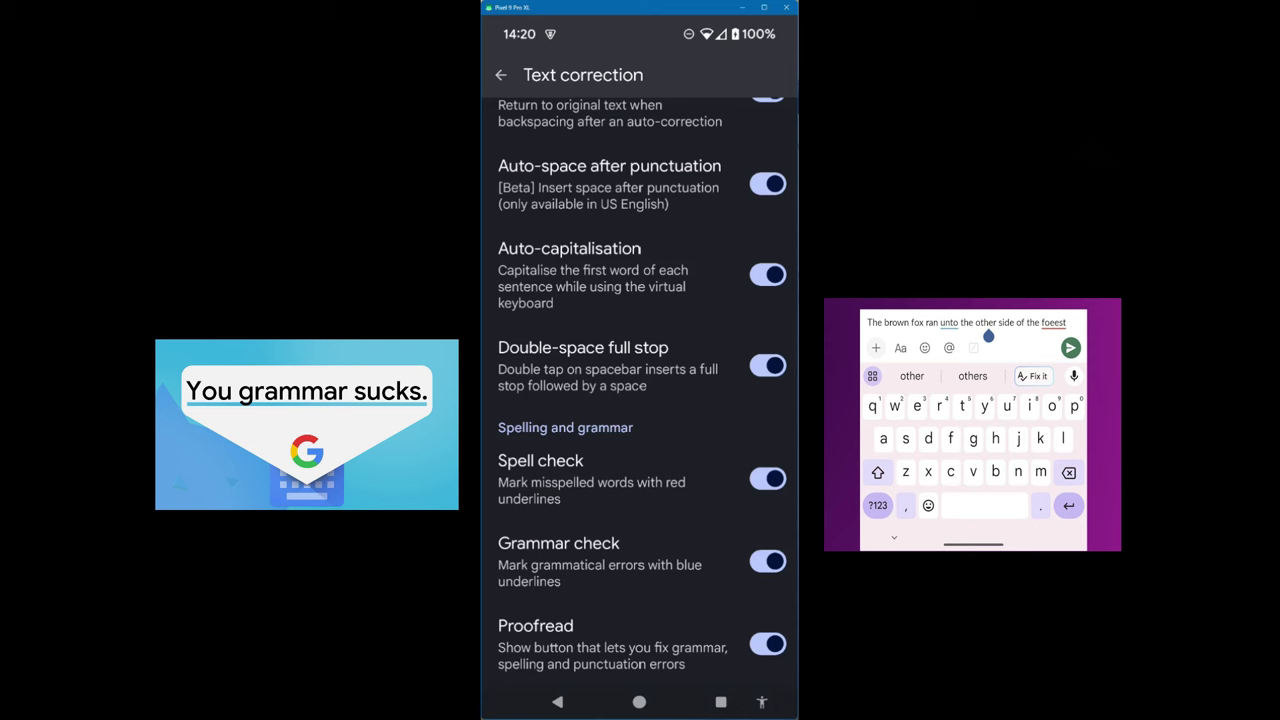
key(Escape)
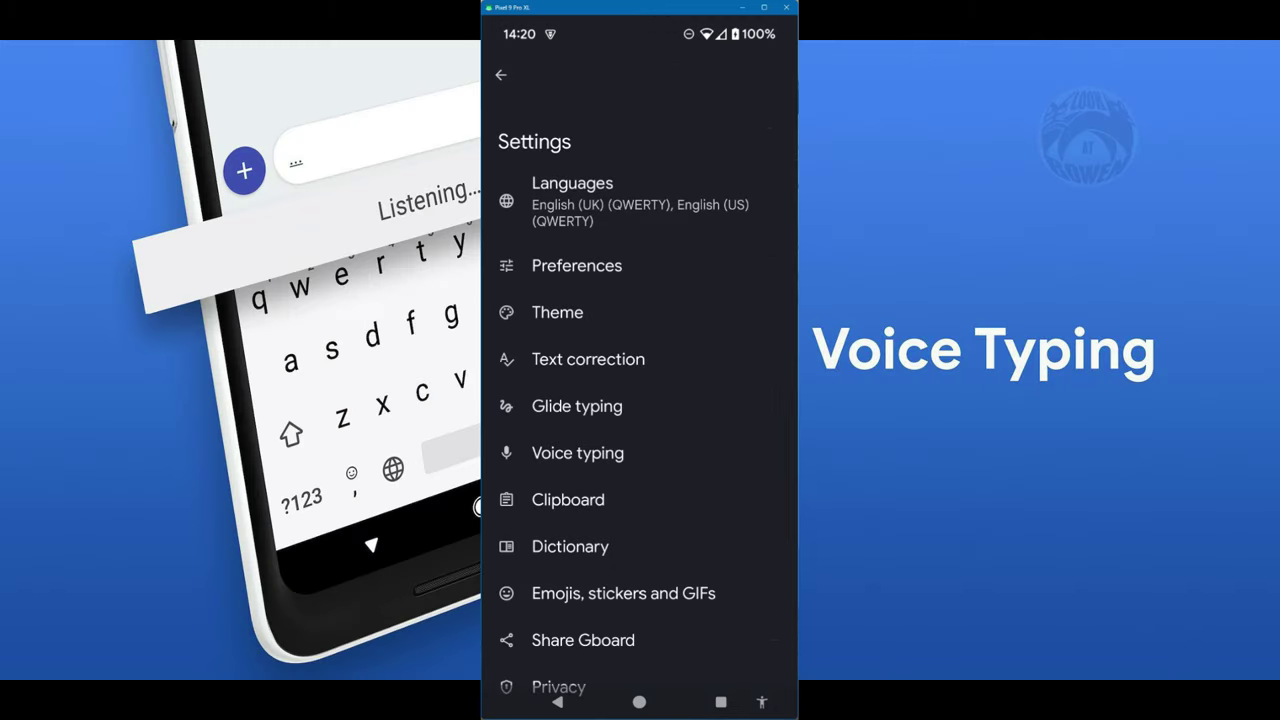
click(578, 453)
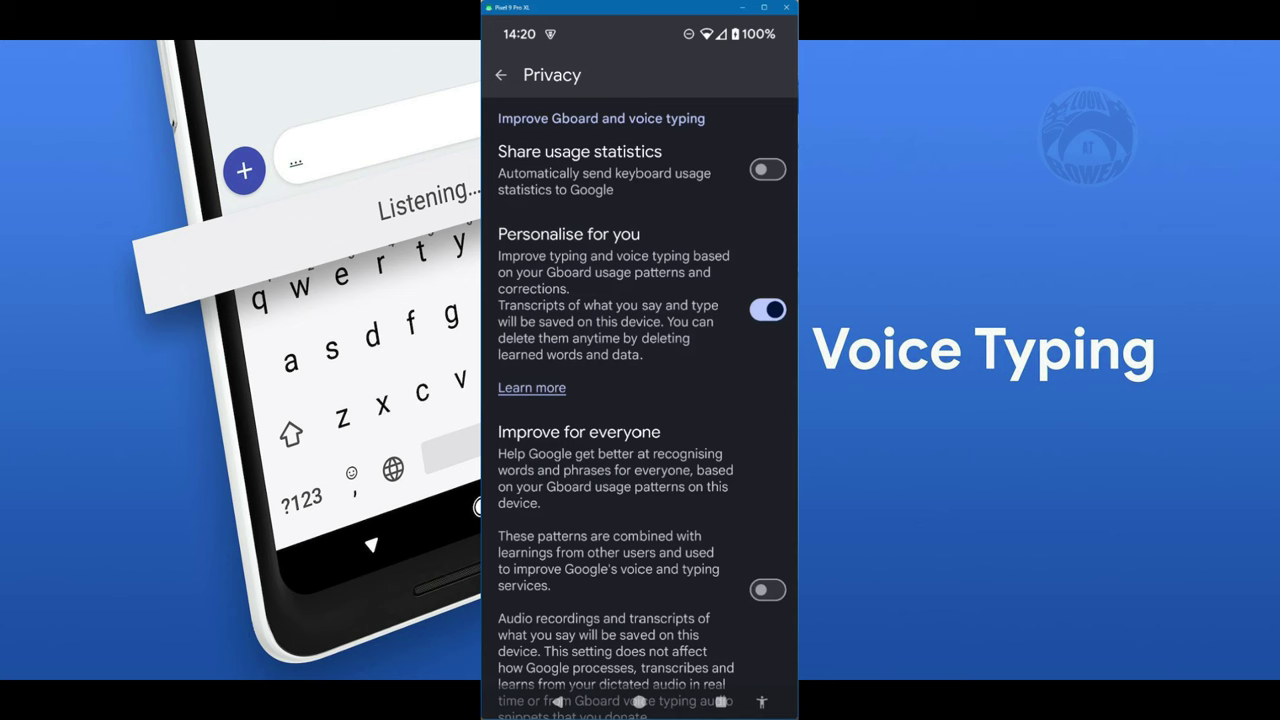
scroll(640, 400, down, 5)
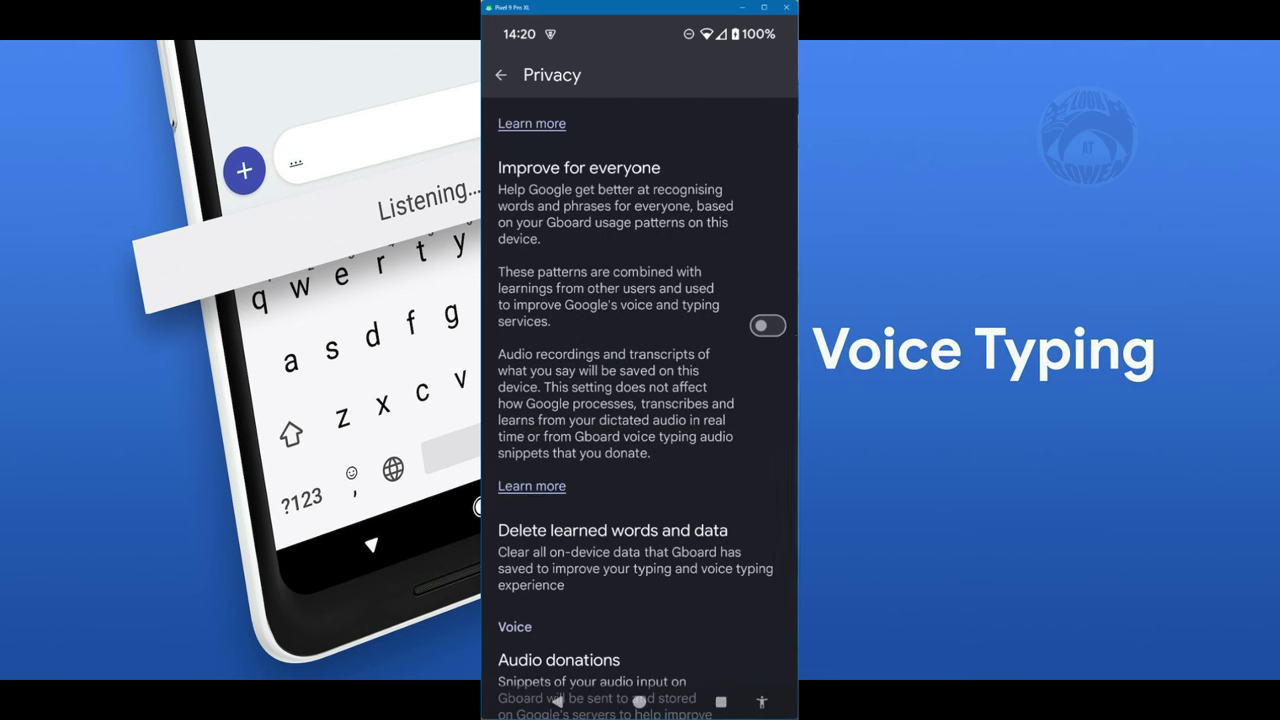
scroll(640, 400, up, 4)
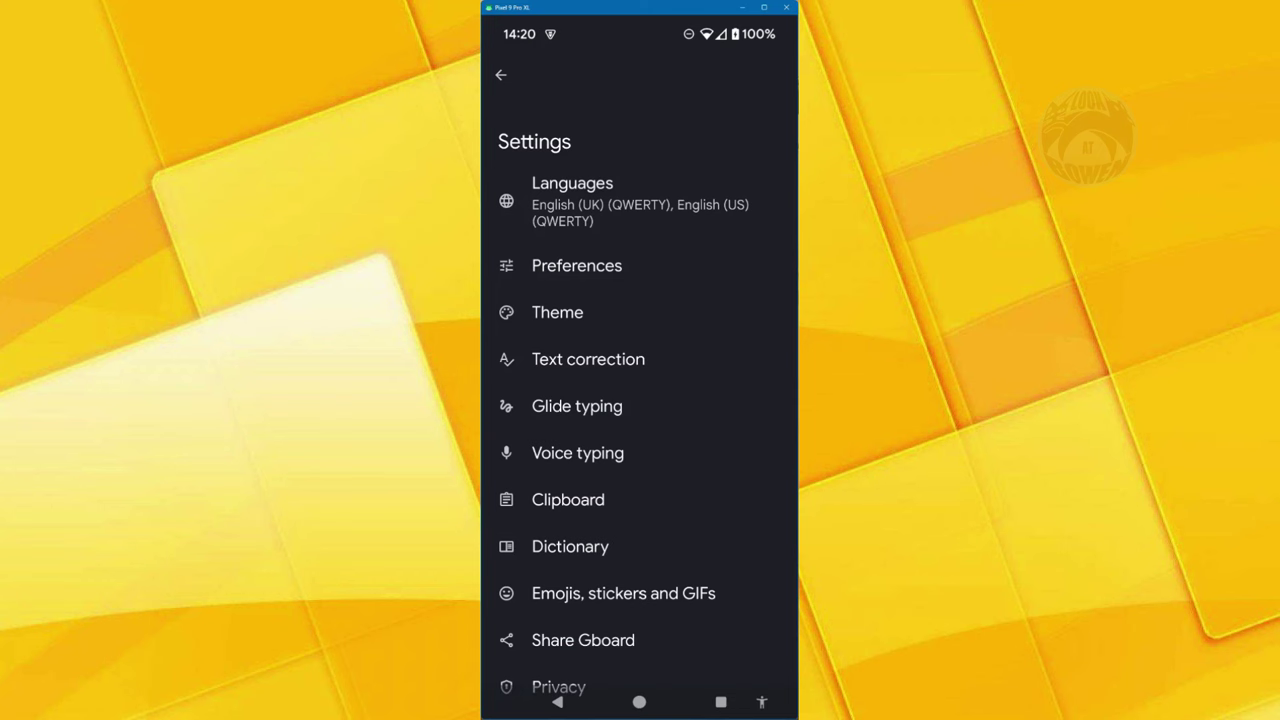
- Toggle 'Save recent screenshots in clipboard' off and back on, then return to the Demo of Gboard note
click(568, 499)
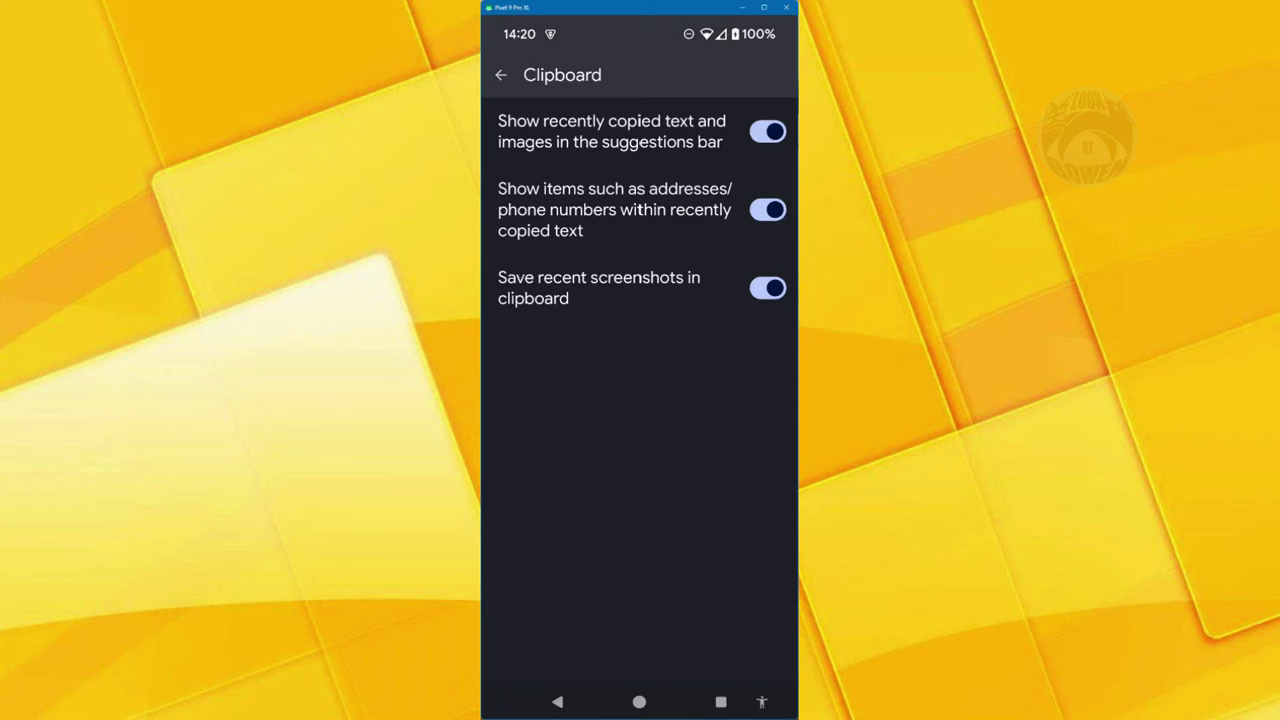
click(767, 288)
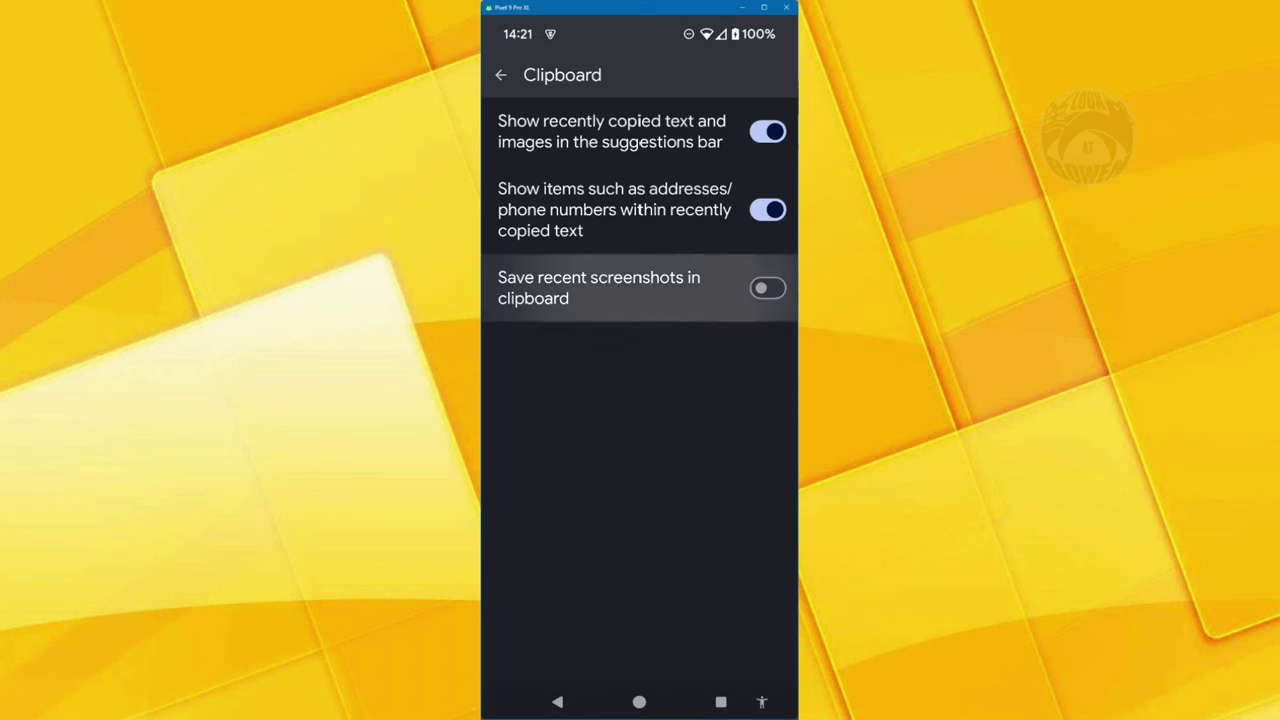
click(767, 288)
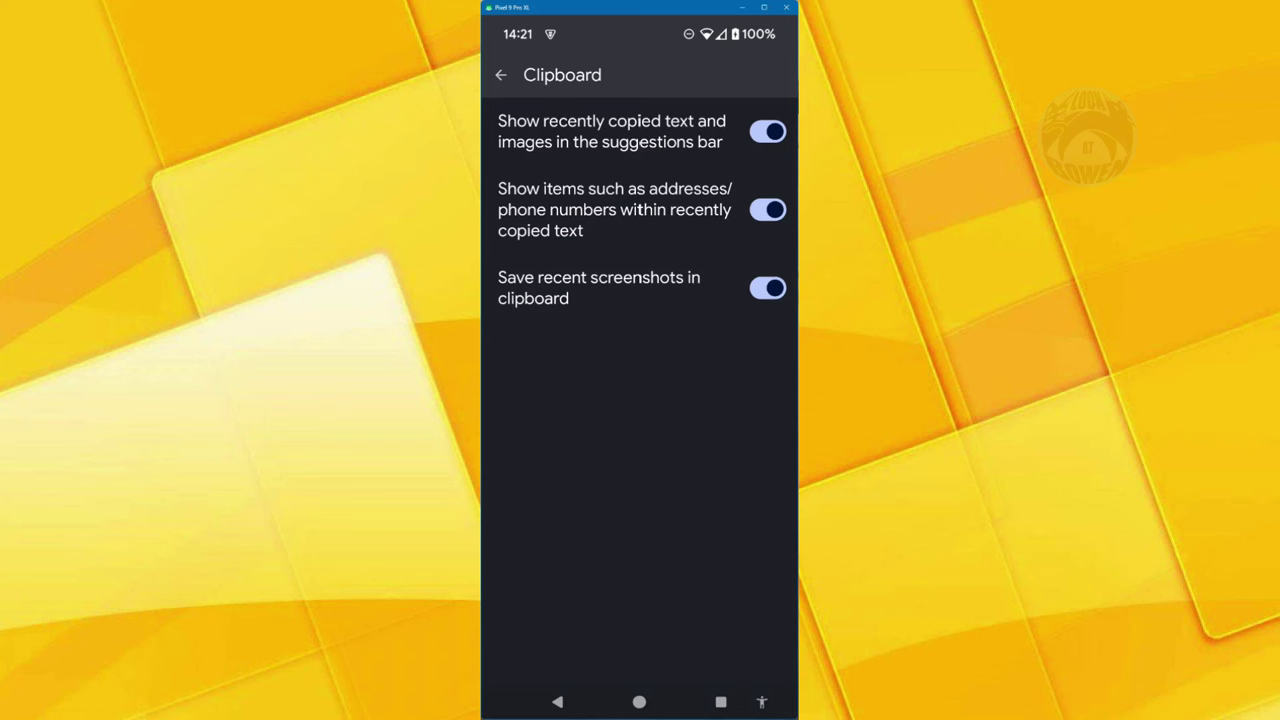
key(Escape)
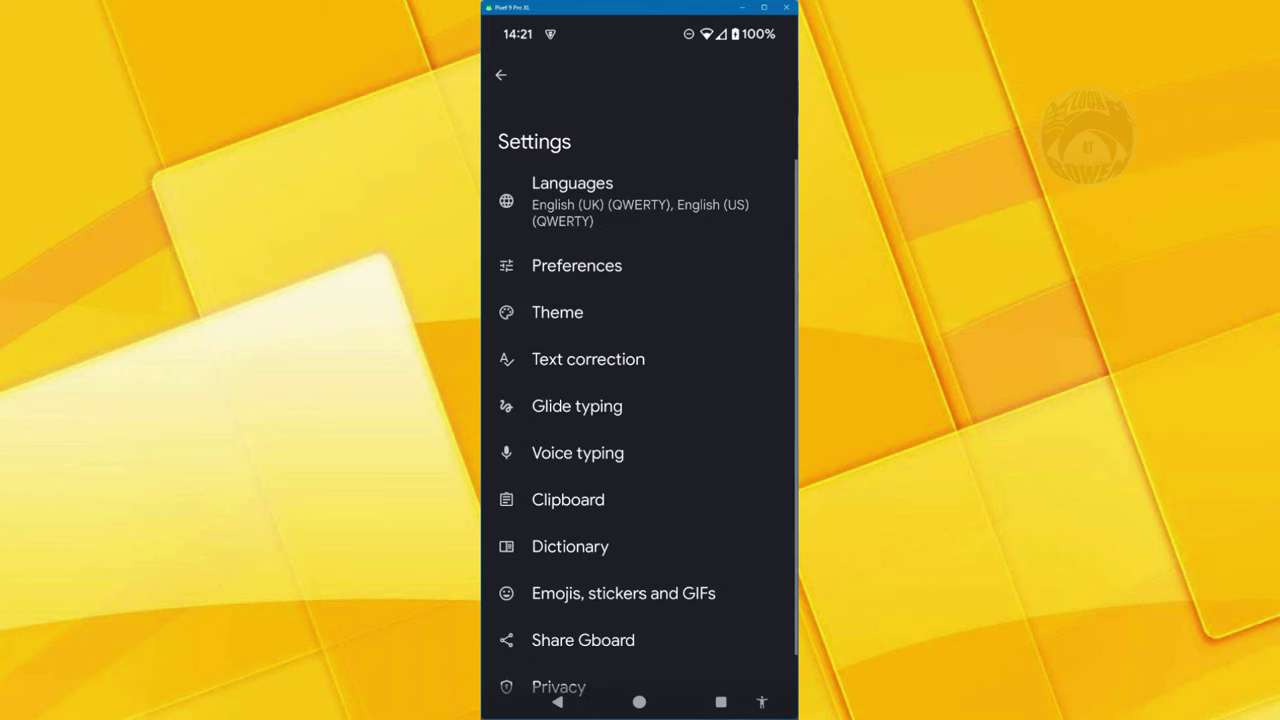
key(Escape)
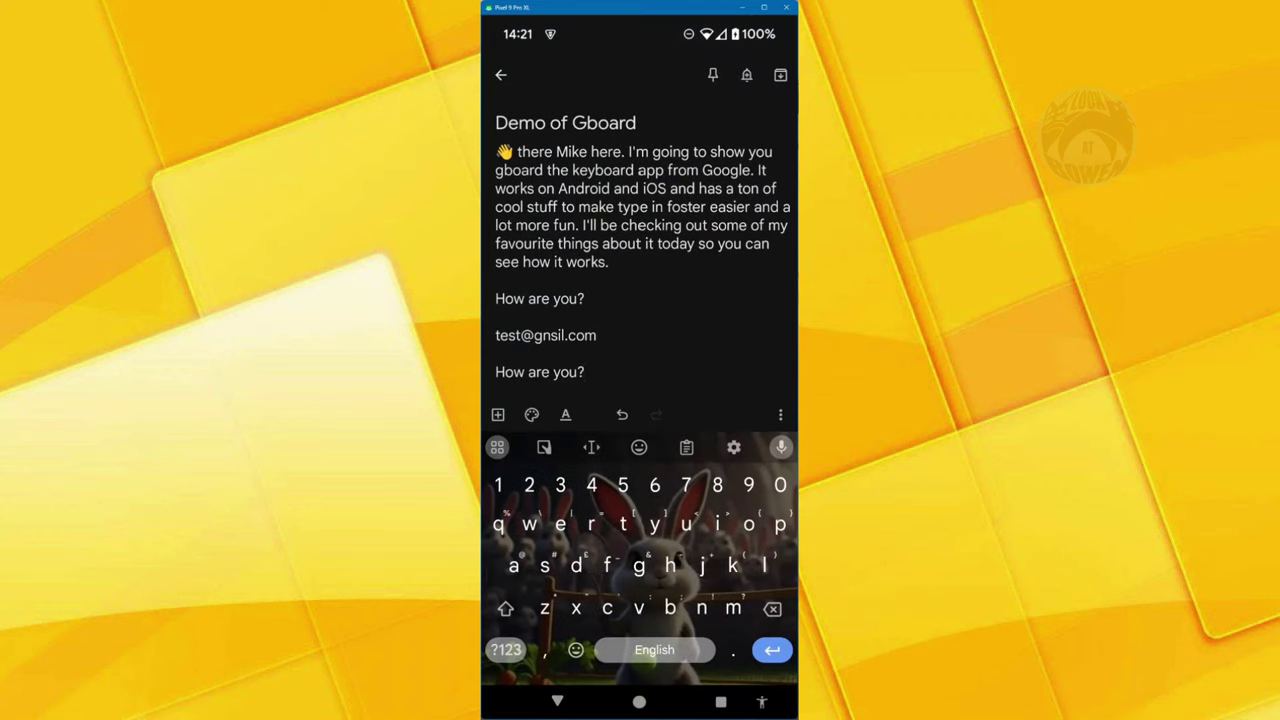
- Add a new line after the last 'How are you?' and launch the Scan text camera
key(Return)
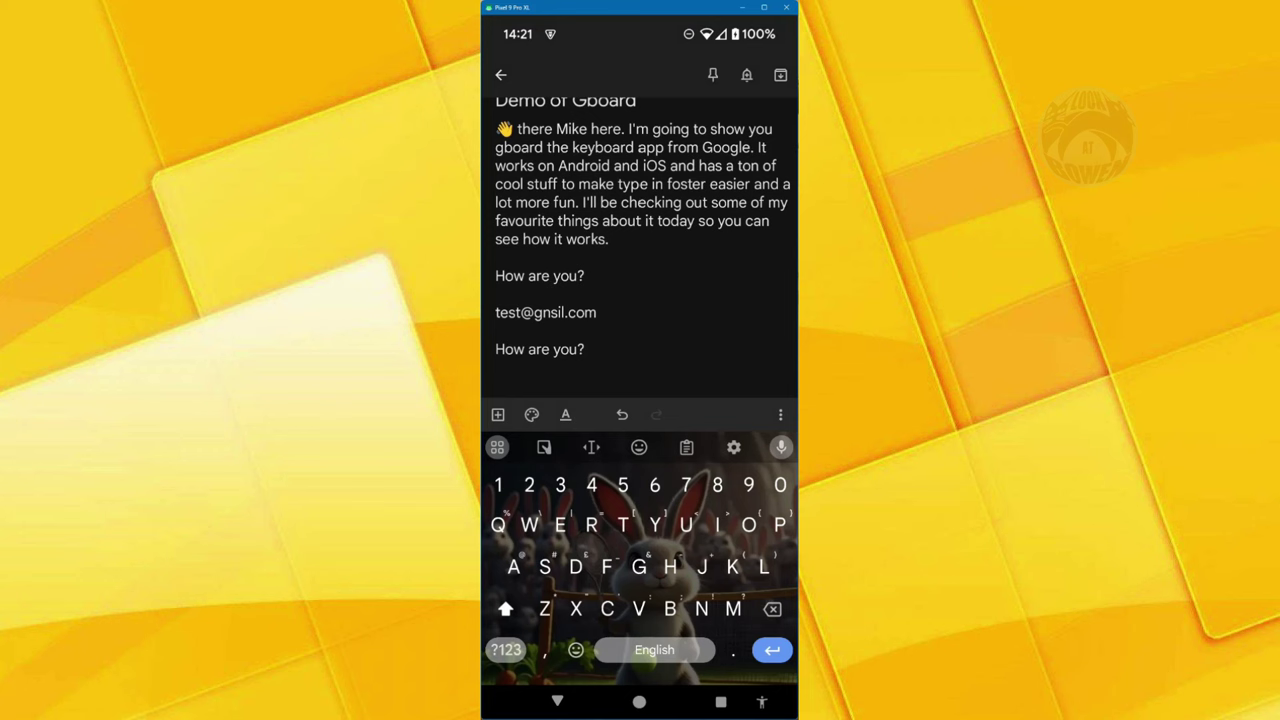
click(499, 449)
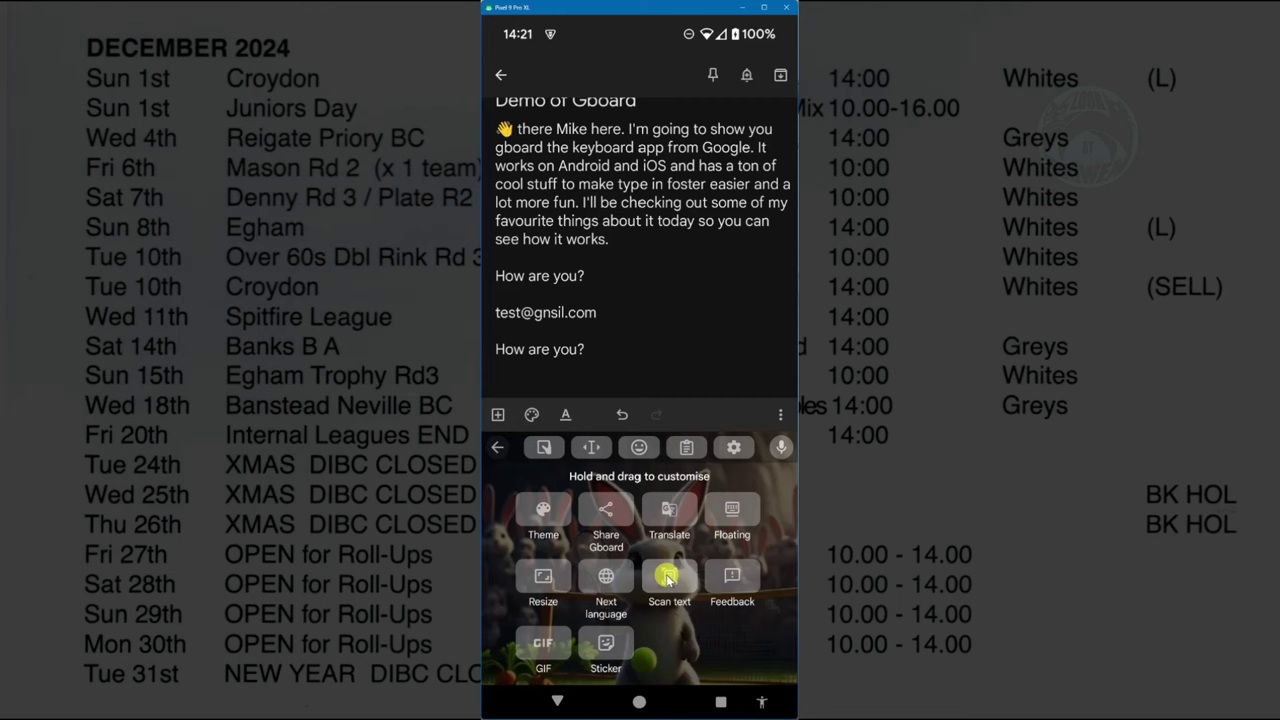
click(667, 583)
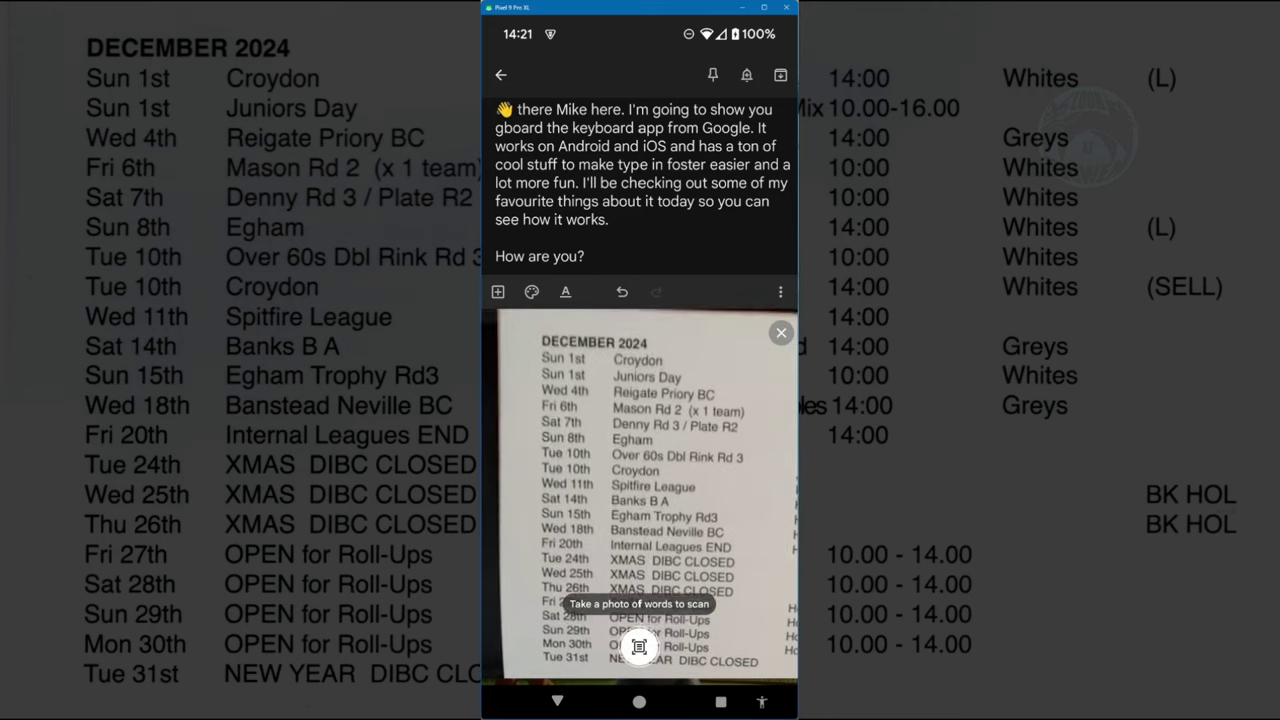
- Photograph the December 2024 fixture list, select all recognised text and insert it into the note
click(639, 647)
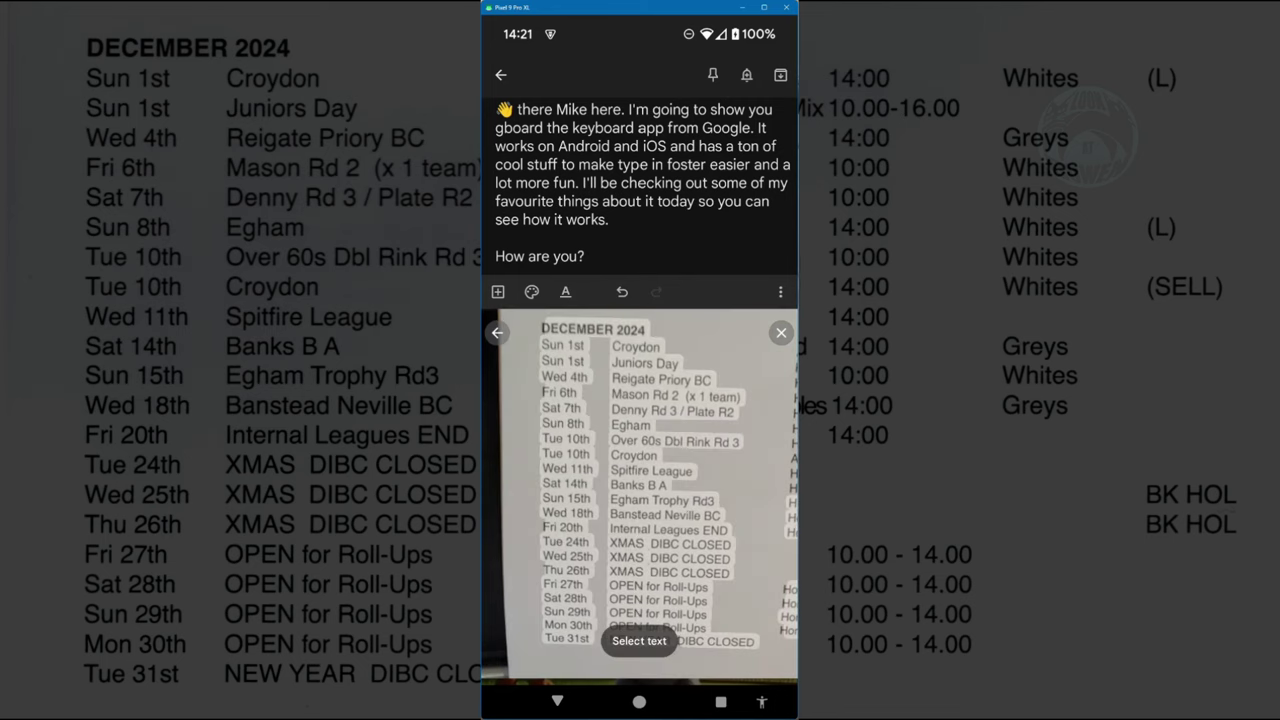
click(639, 640)
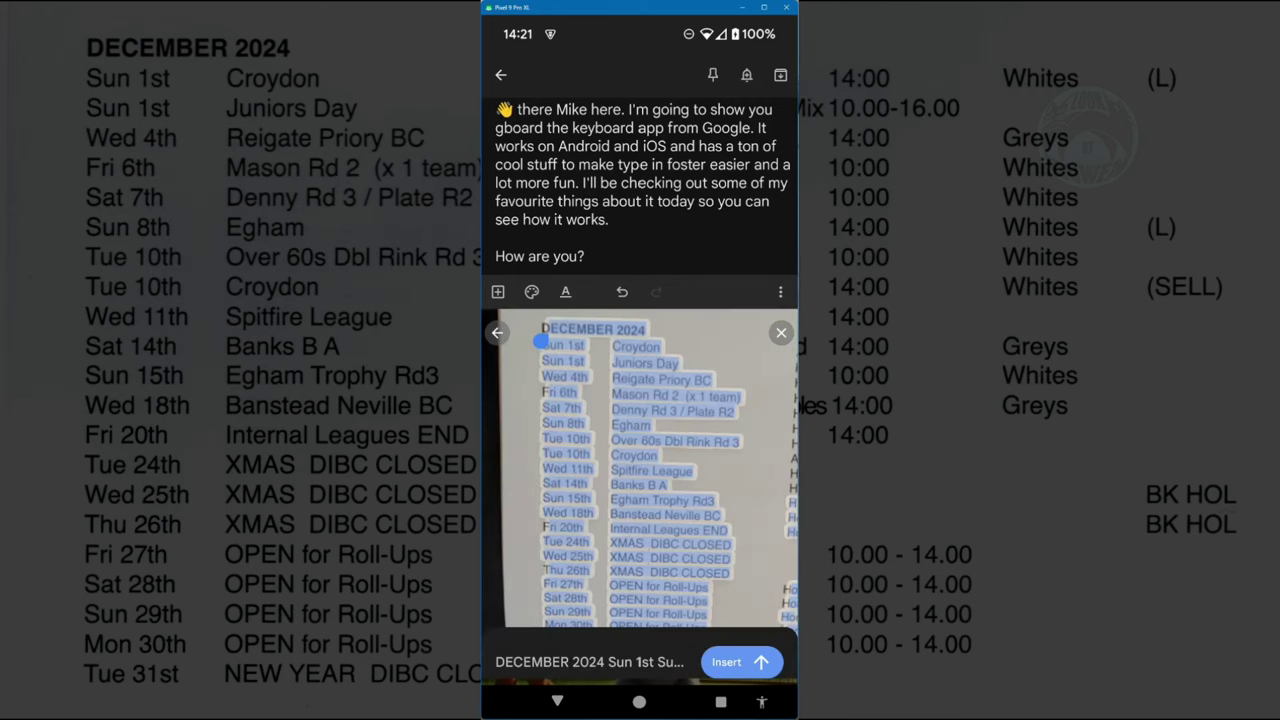
click(740, 661)
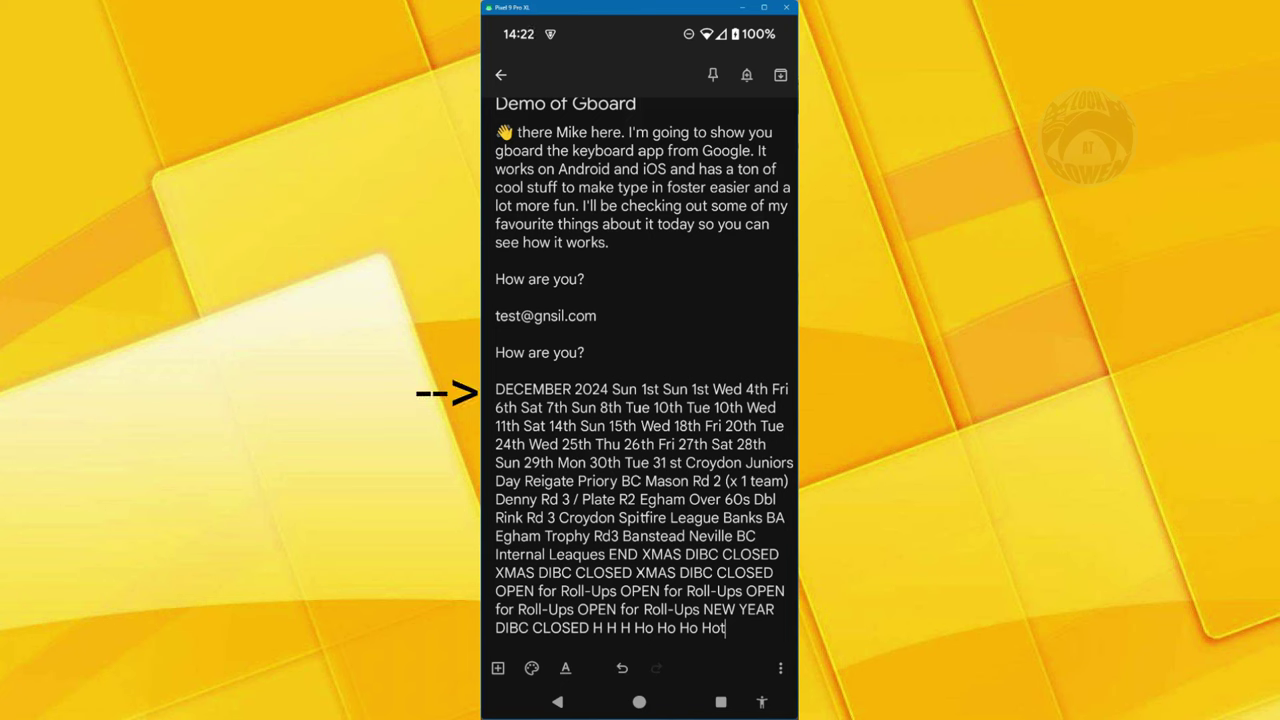
- Select DECEMBER and cycle its case with Shift until it reads 'December'
double_click(532, 389)
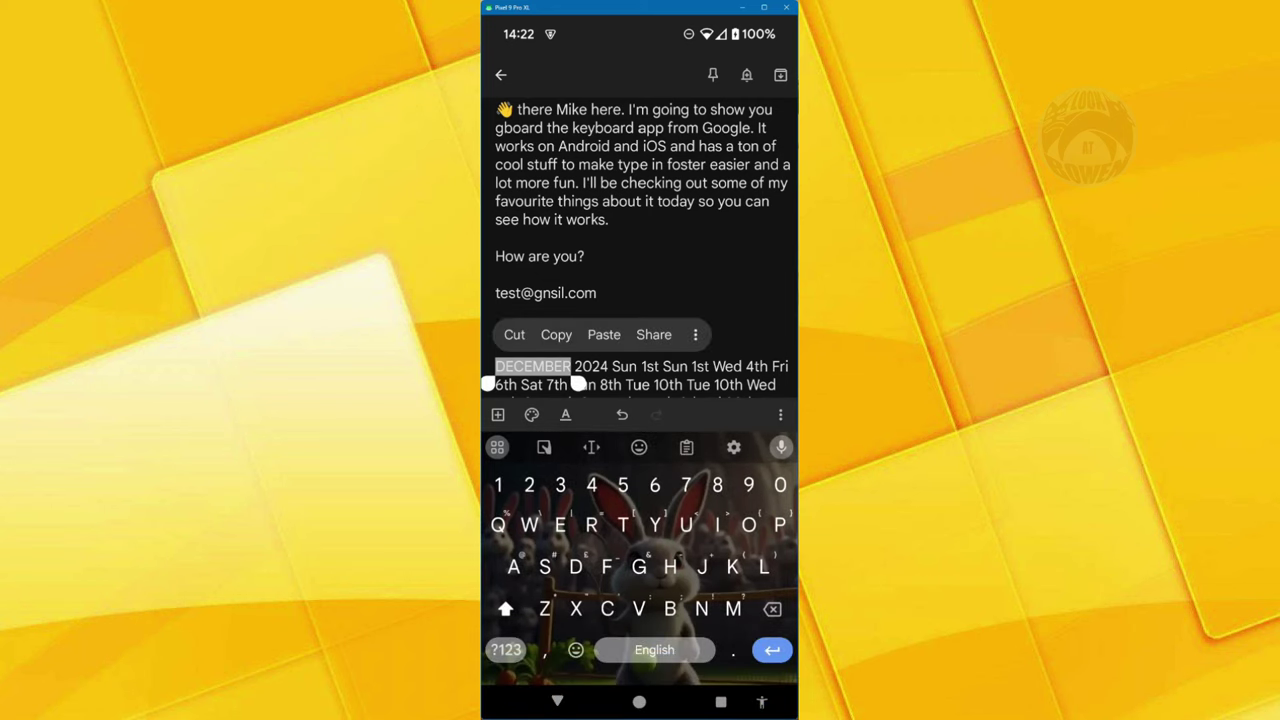
click(505, 608)
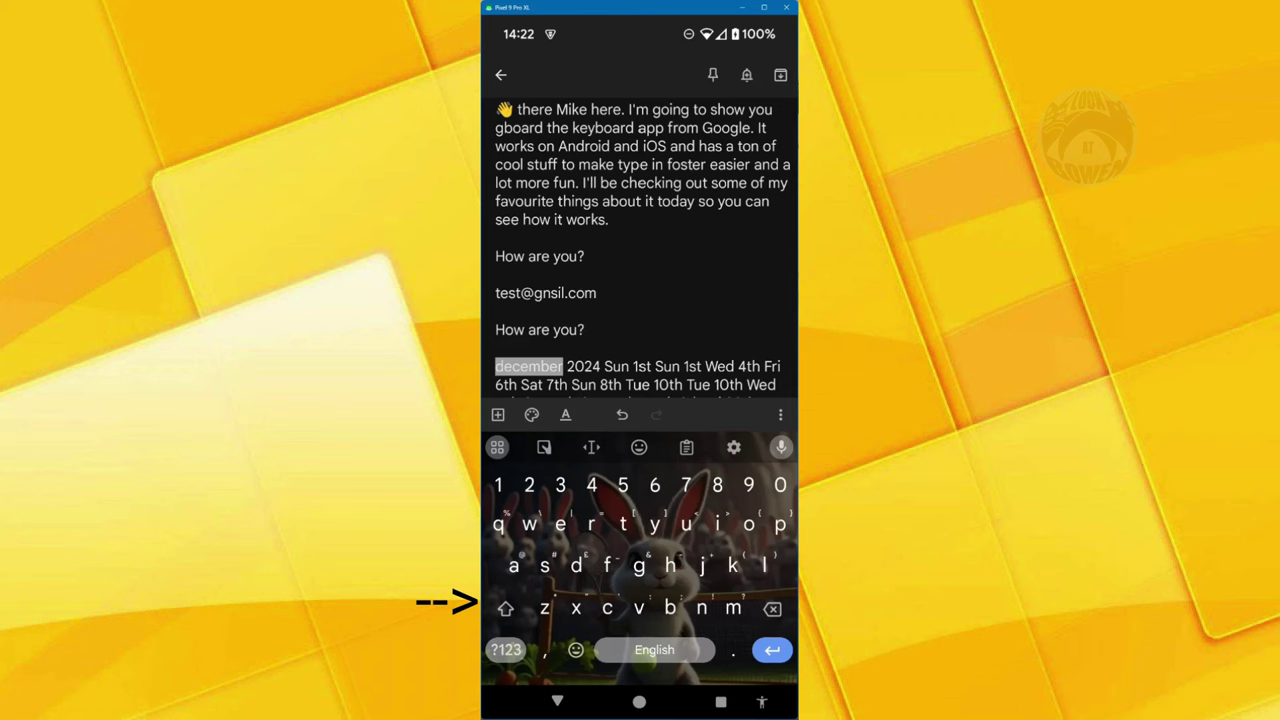
click(505, 608)
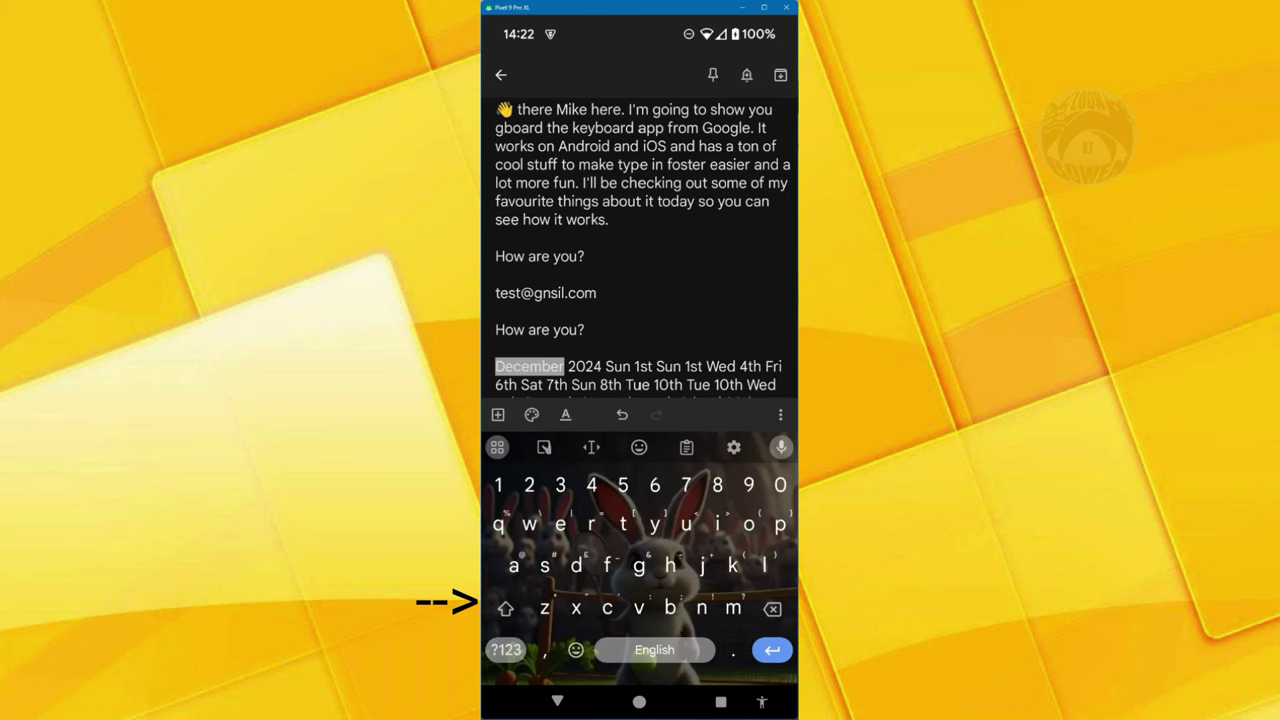
click(505, 608)
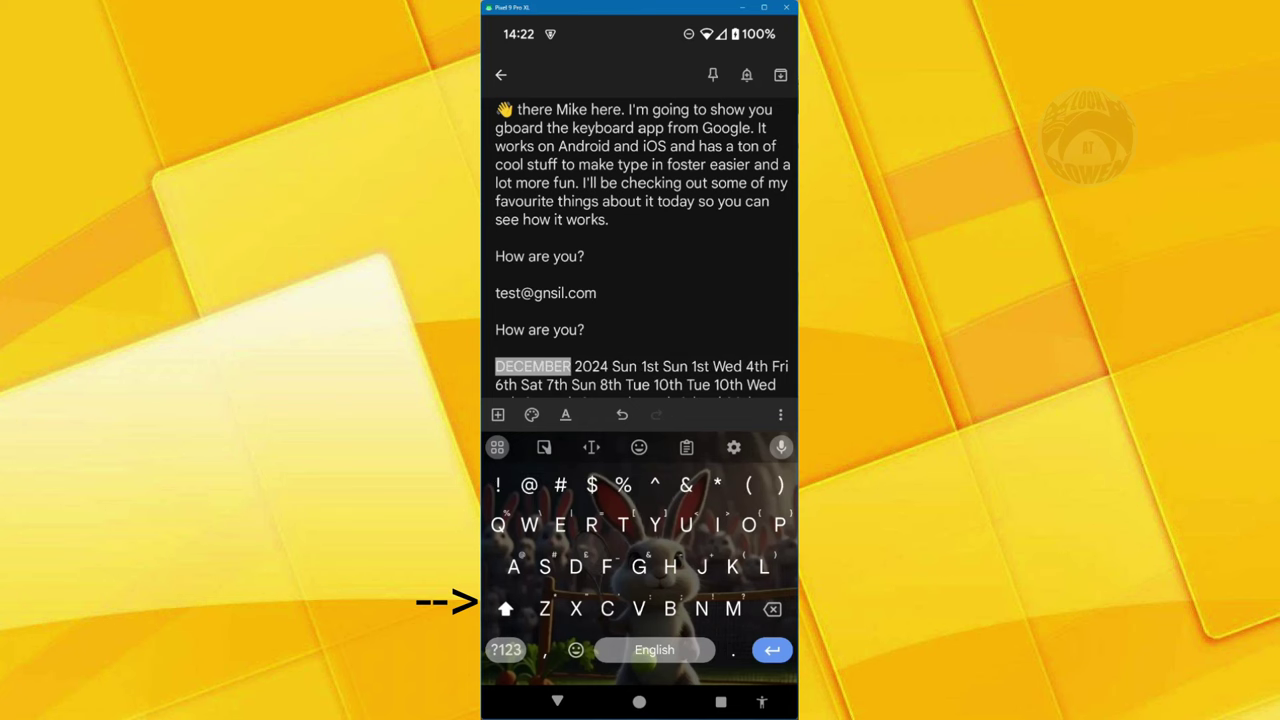
click(505, 608)
click(505, 608)
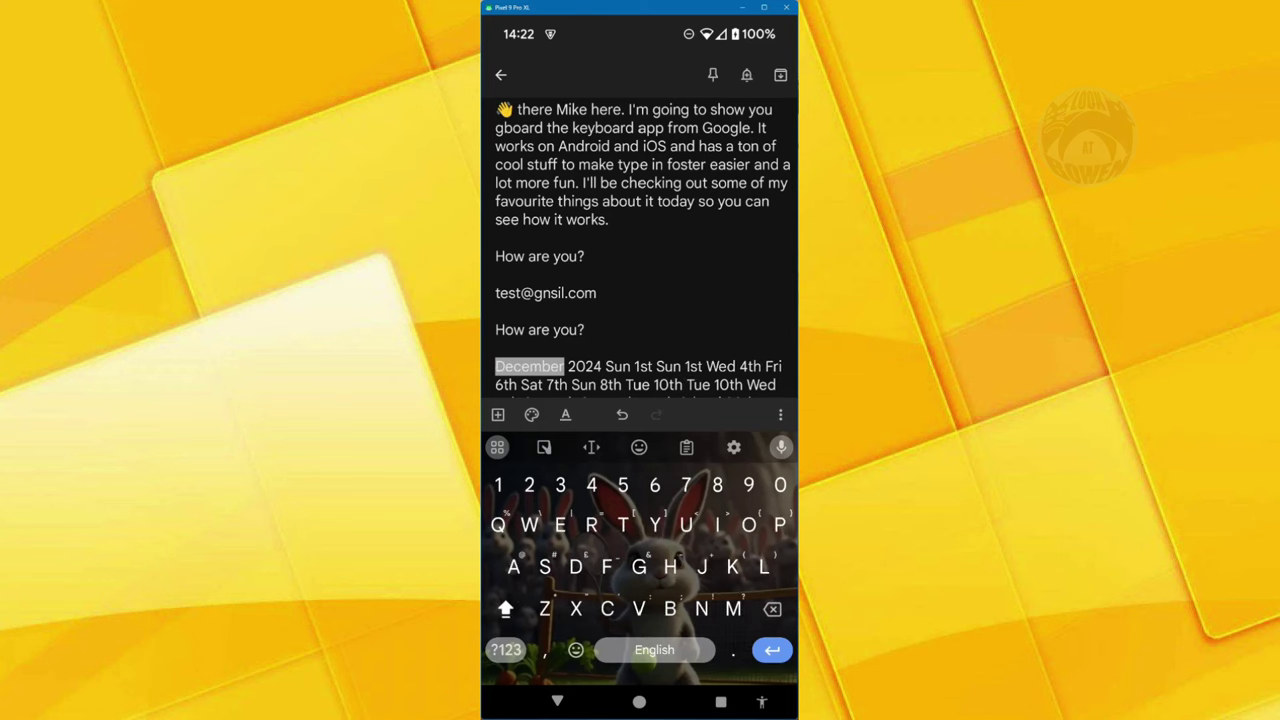
click(497, 447)
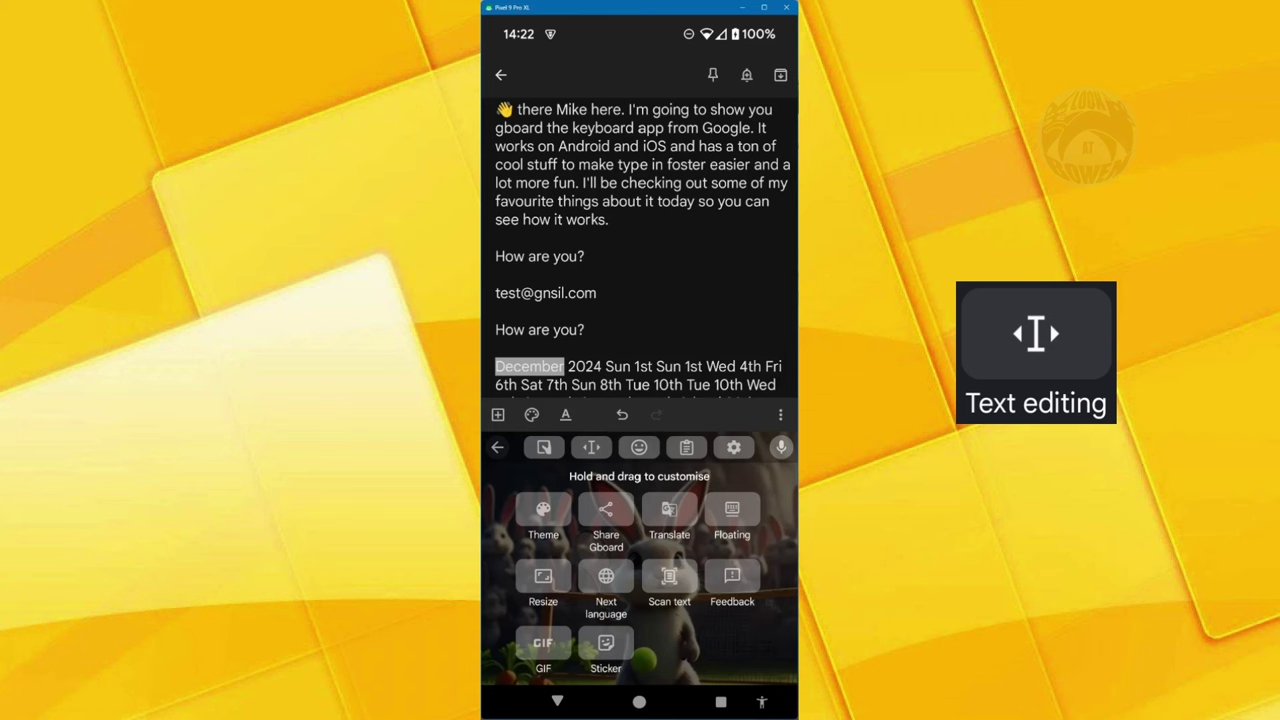
- In the text-editing panel, move the selection through the schedule lines with the arrow keys
click(591, 447)
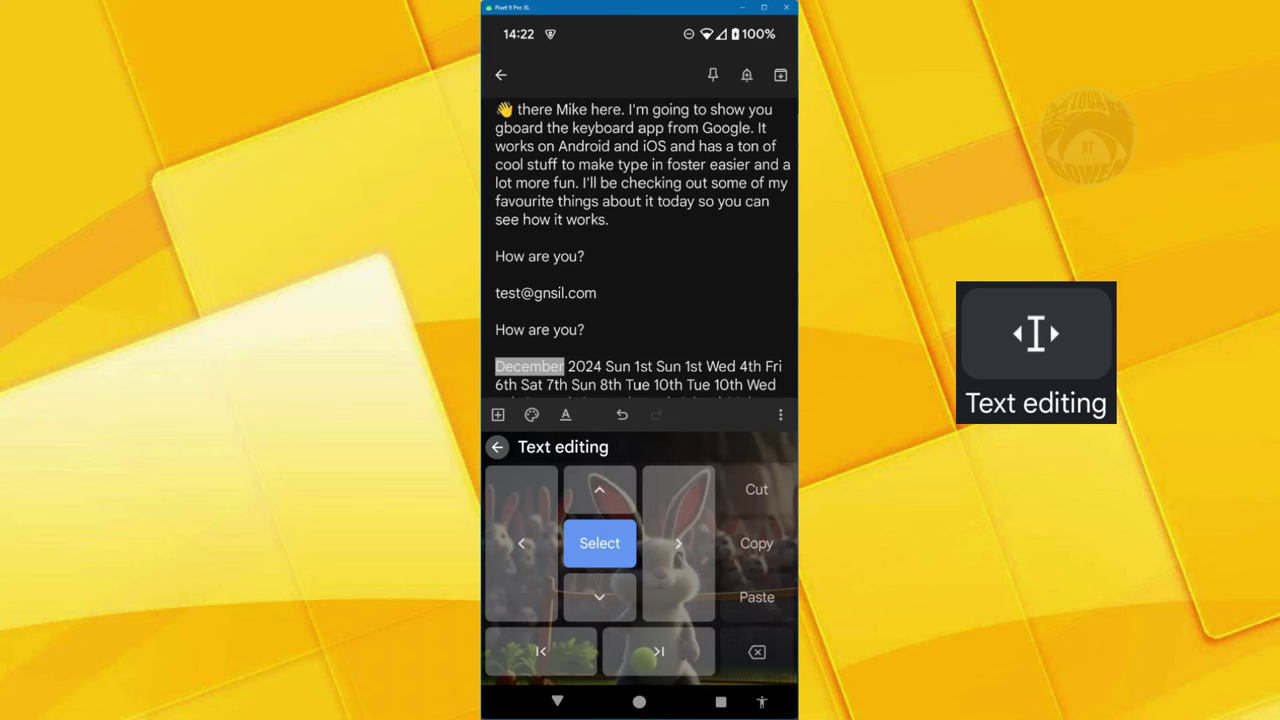
key(Up)
key(Up)
key(Up)
key(Up)
key(Up)
key(Up)
key(Up)
key(Up)
key(Up)
key(Up)
key(Up)
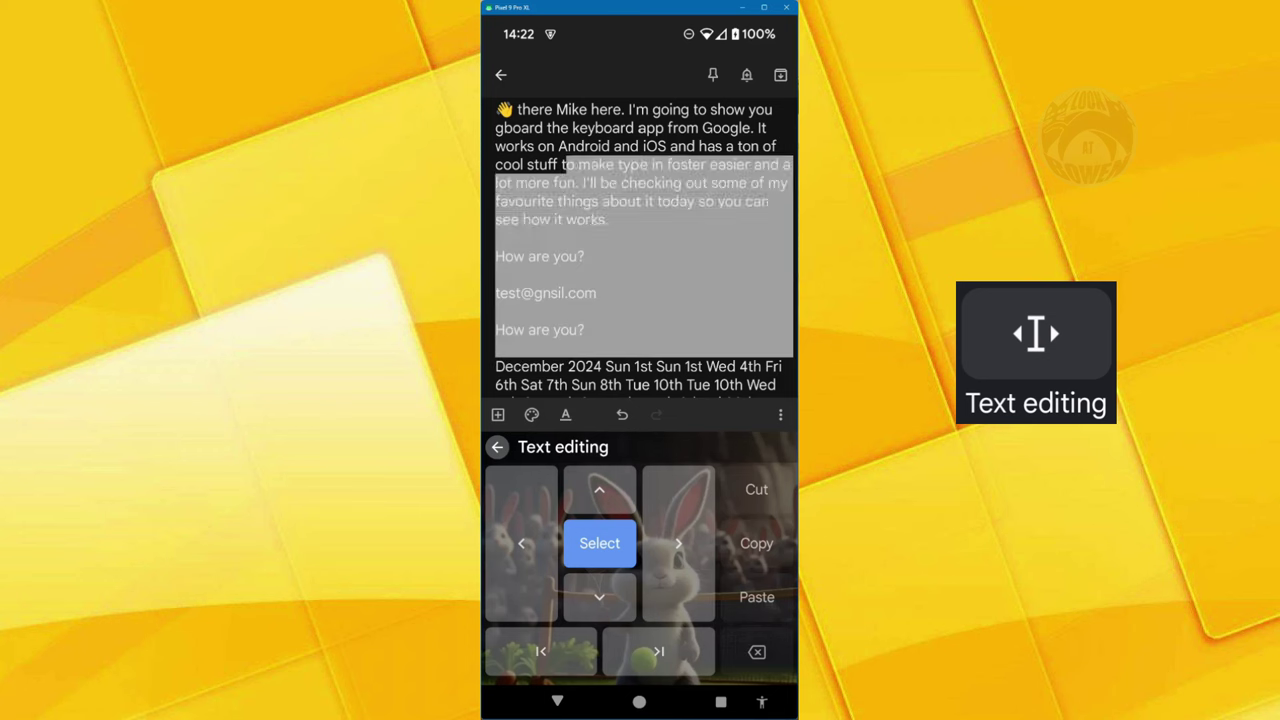
key(Down)
key(Down)
key(Down)
key(Down)
key(Down)
key(Down)
key(Down)
key(Down)
key(Down)
key(Down)
key(Down)
key(Down)
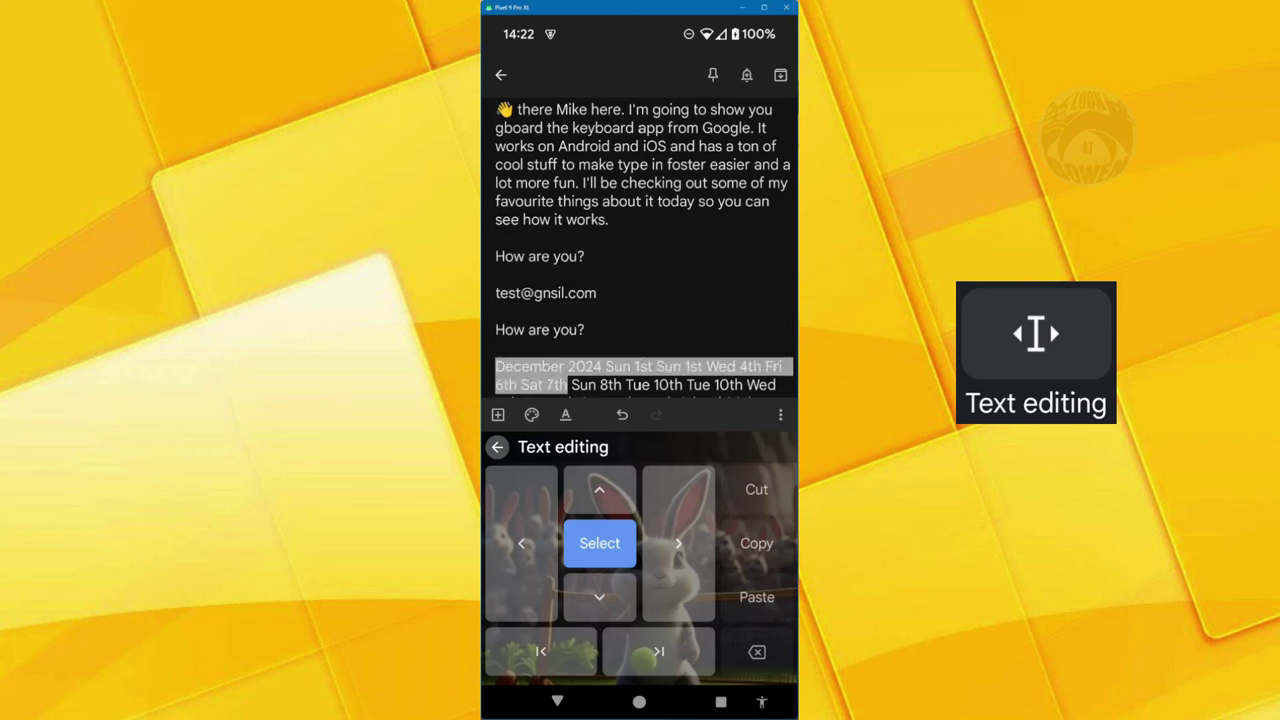
key(Right)
key(Right)
key(Right)
key(Right)
key(Right)
key(Right)
key(Right)
key(Right)
key(Right)
key(Right)
key(Right)
key(Right)
key(Right)
key(Right)
key(Right)
key(Right)
key(Right)
key(Right)
key(Right)
key(Right)
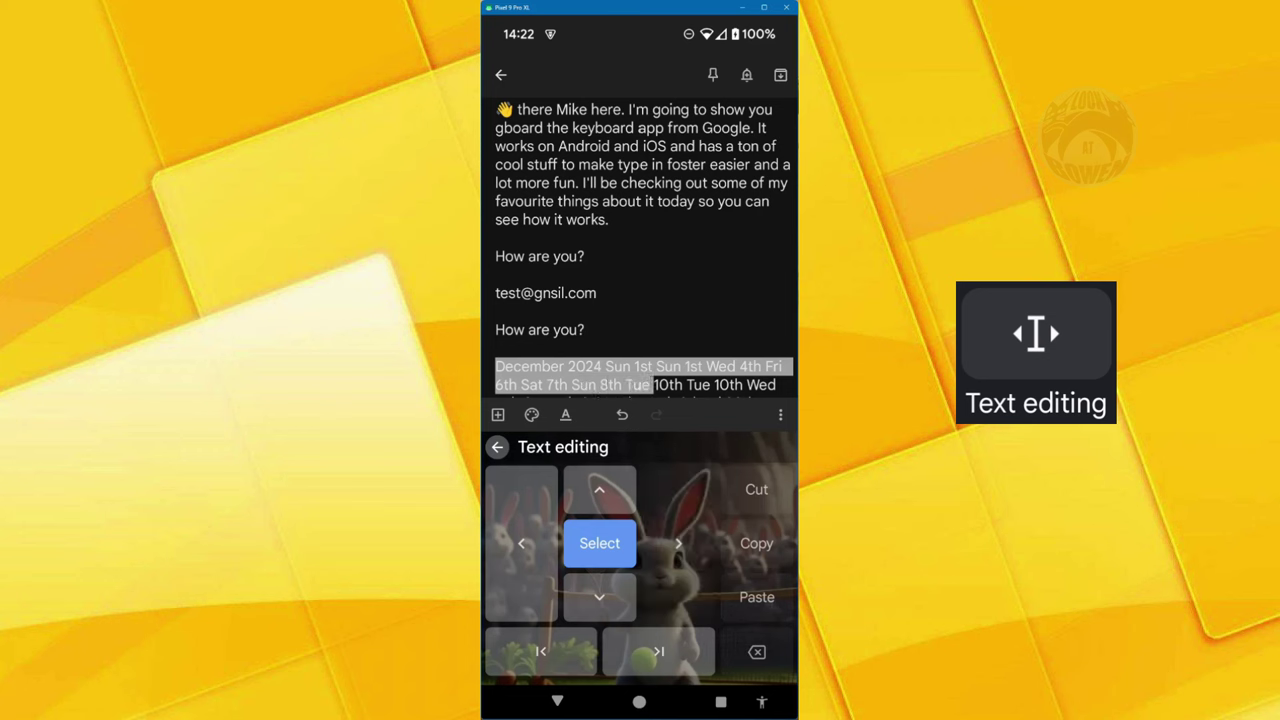
key(Up)
key(Up)
key(Up)
key(Up)
key(Up)
key(Up)
key(Down)
key(Down)
key(Down)
key(Down)
key(Down)
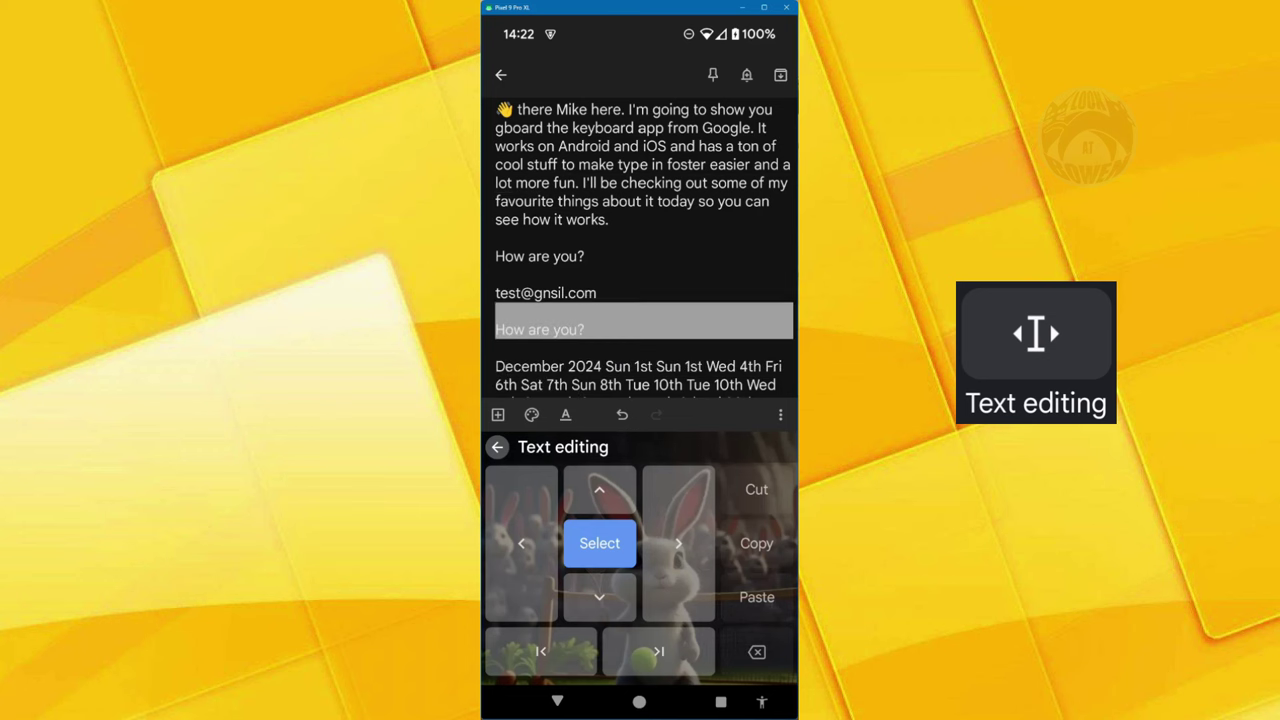
key(Up)
key(Up)
key(Up)
key(Down)
- Select the phrase 'Android and iOS and has' in the note
drag(610, 205, 557, 183)
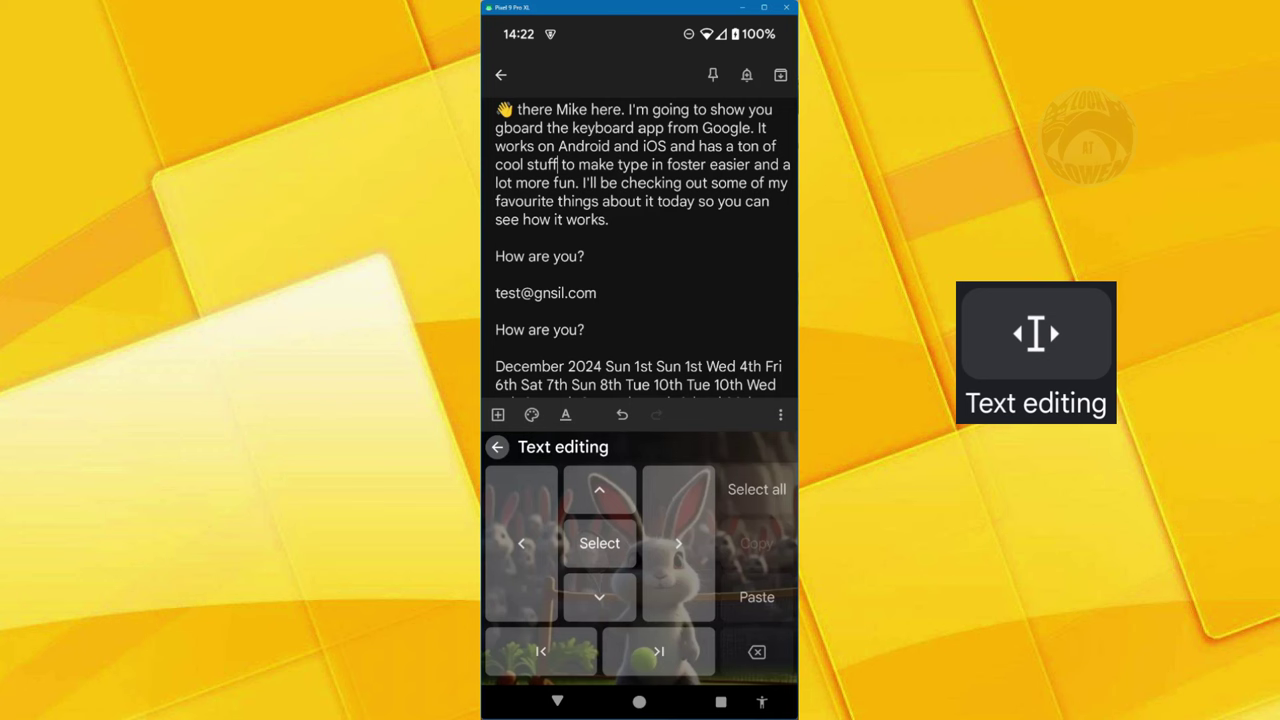
click(590, 164)
double_click(597, 146)
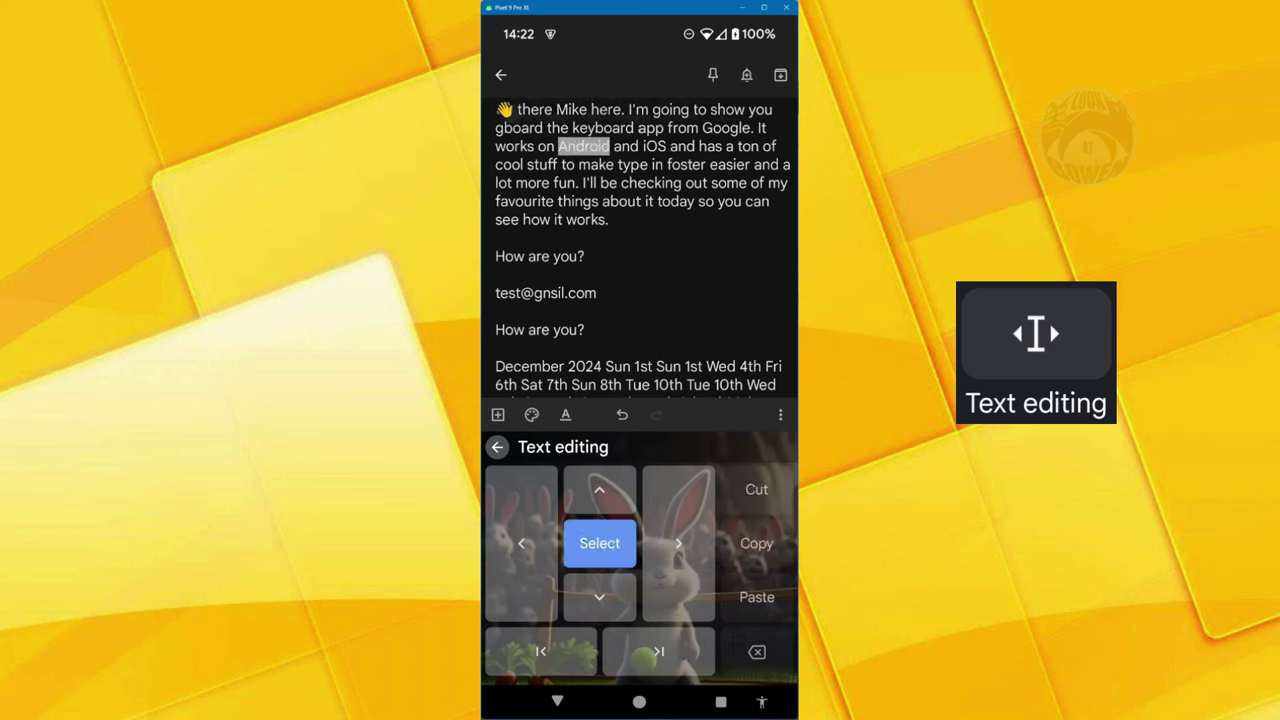
click(678, 543)
click(678, 543)
click(678, 543)
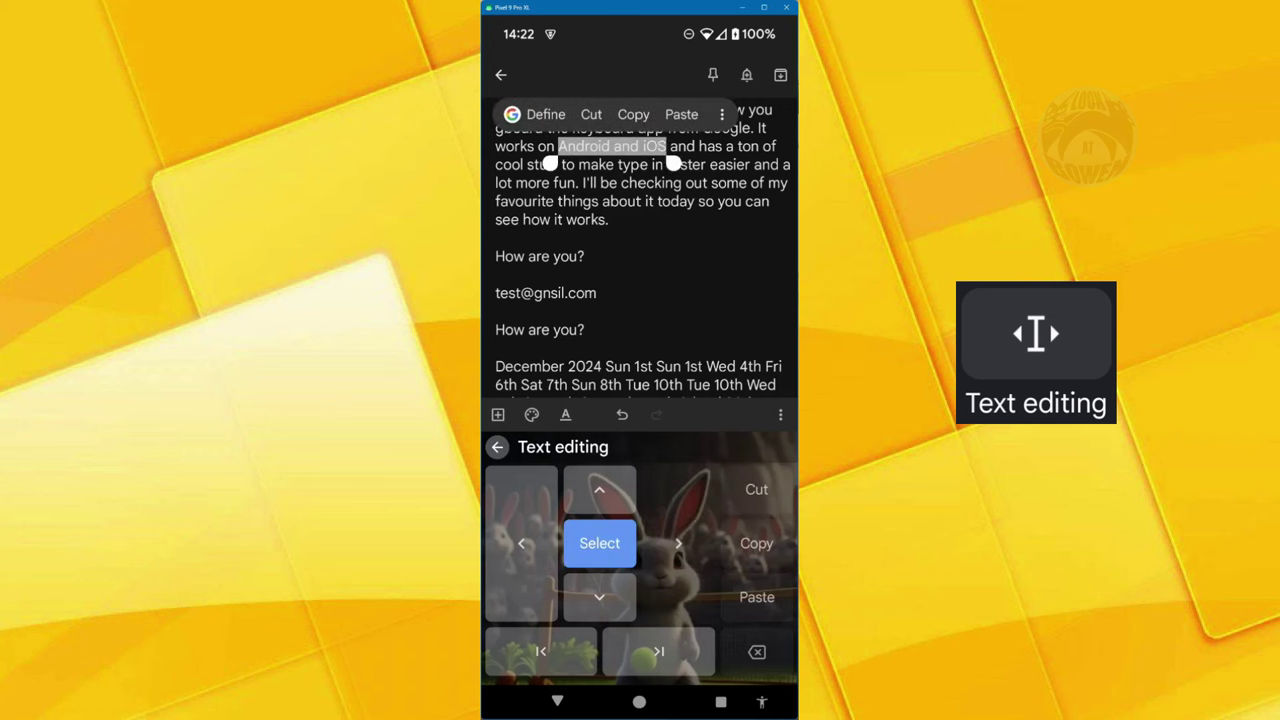
click(678, 543)
click(678, 543)
click(521, 543)
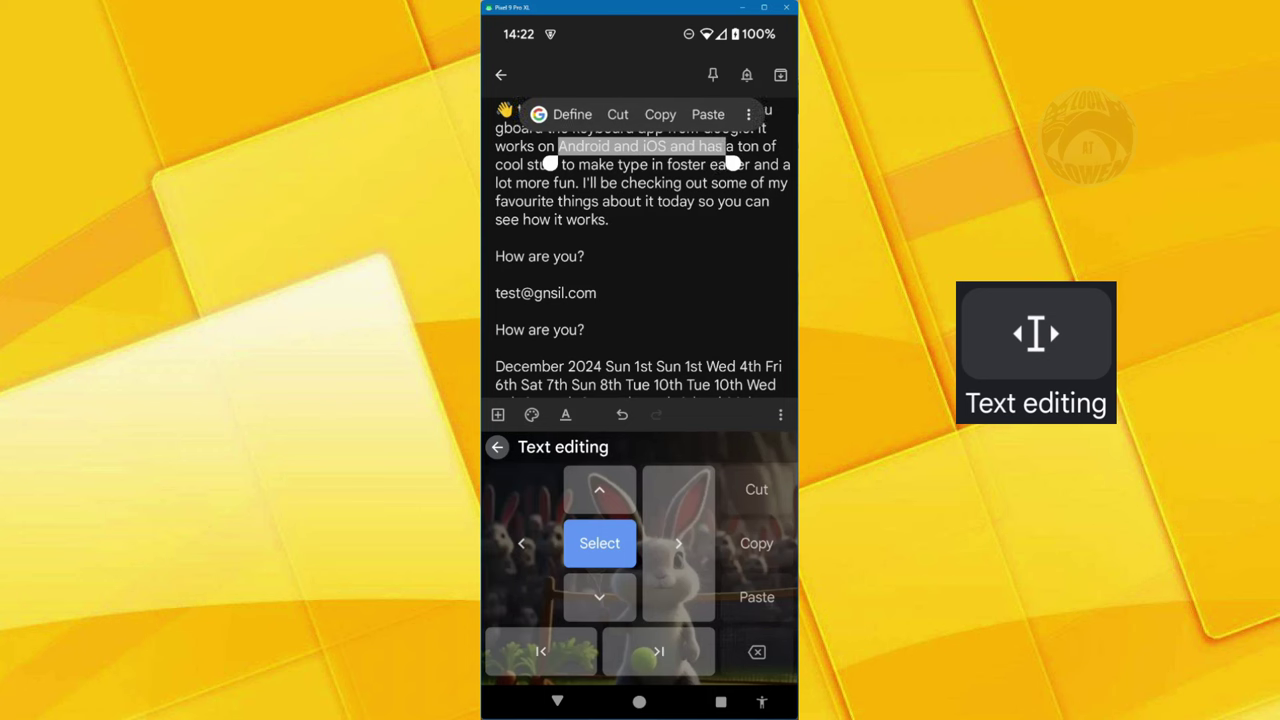
click(521, 543)
click(678, 543)
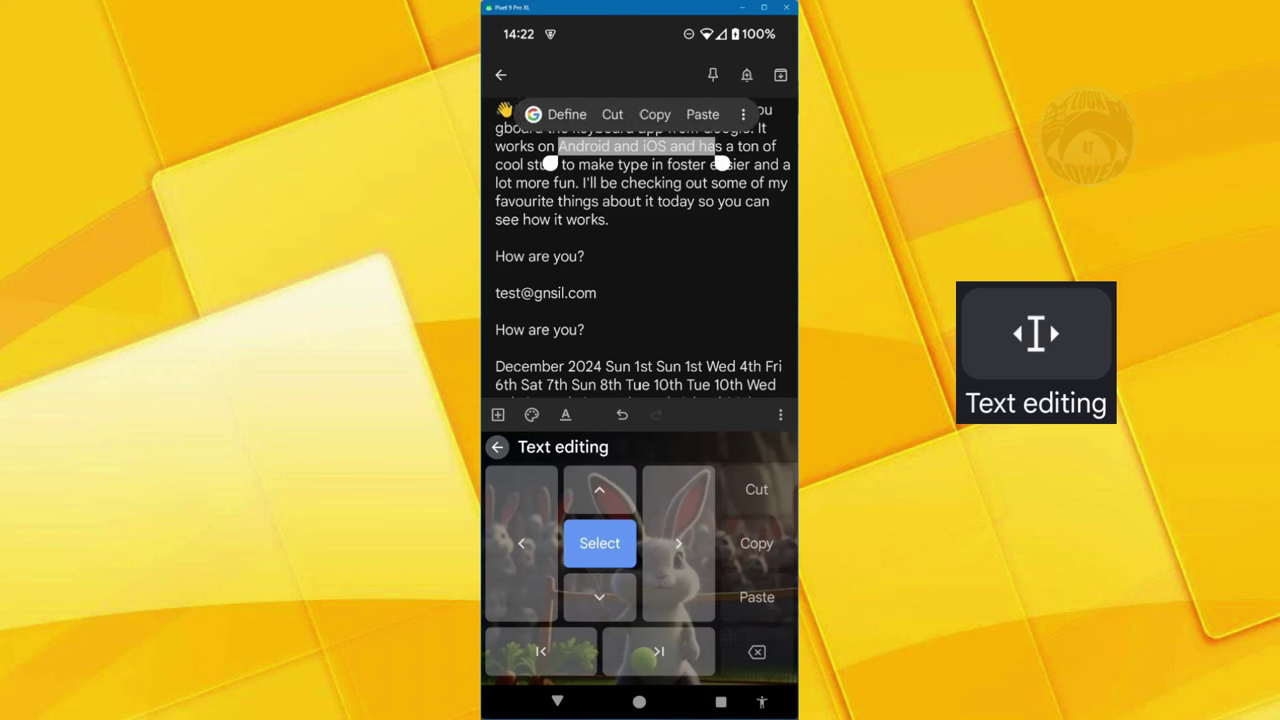
click(678, 543)
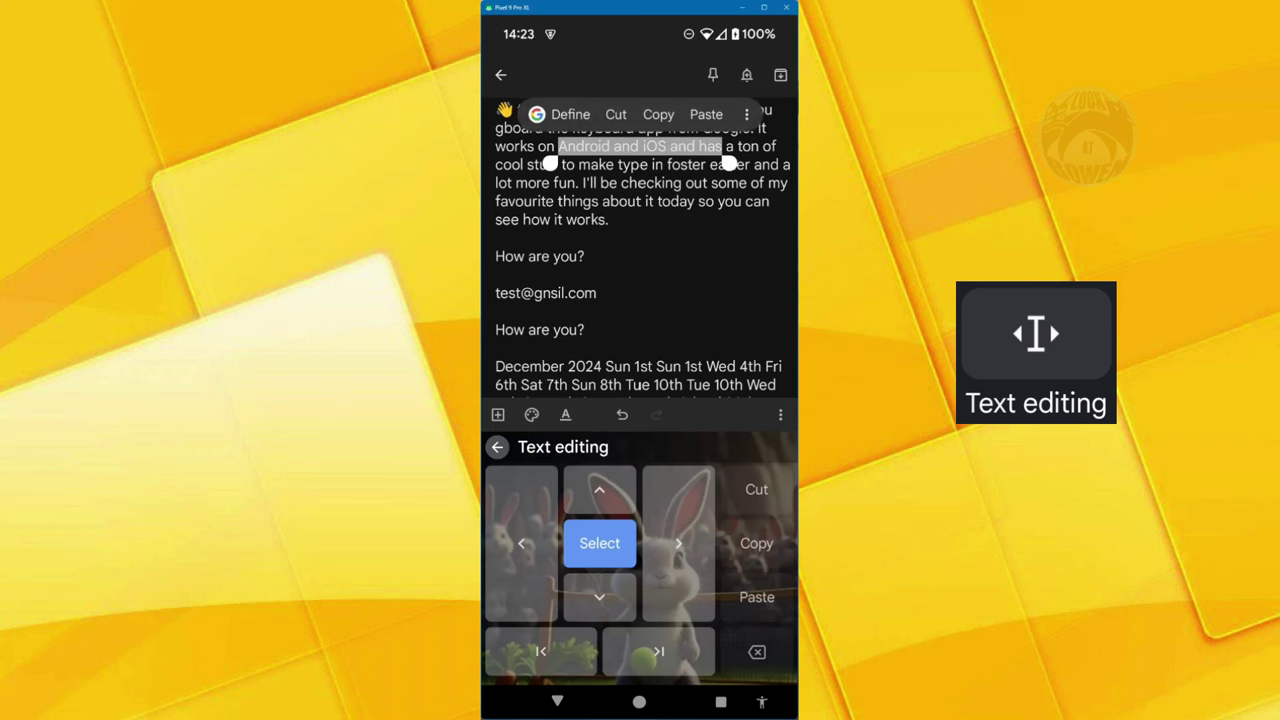
- Copy the phrase, delete 'ot' from the final 'Hot', and paste the phrase there
click(756, 543)
click(659, 651)
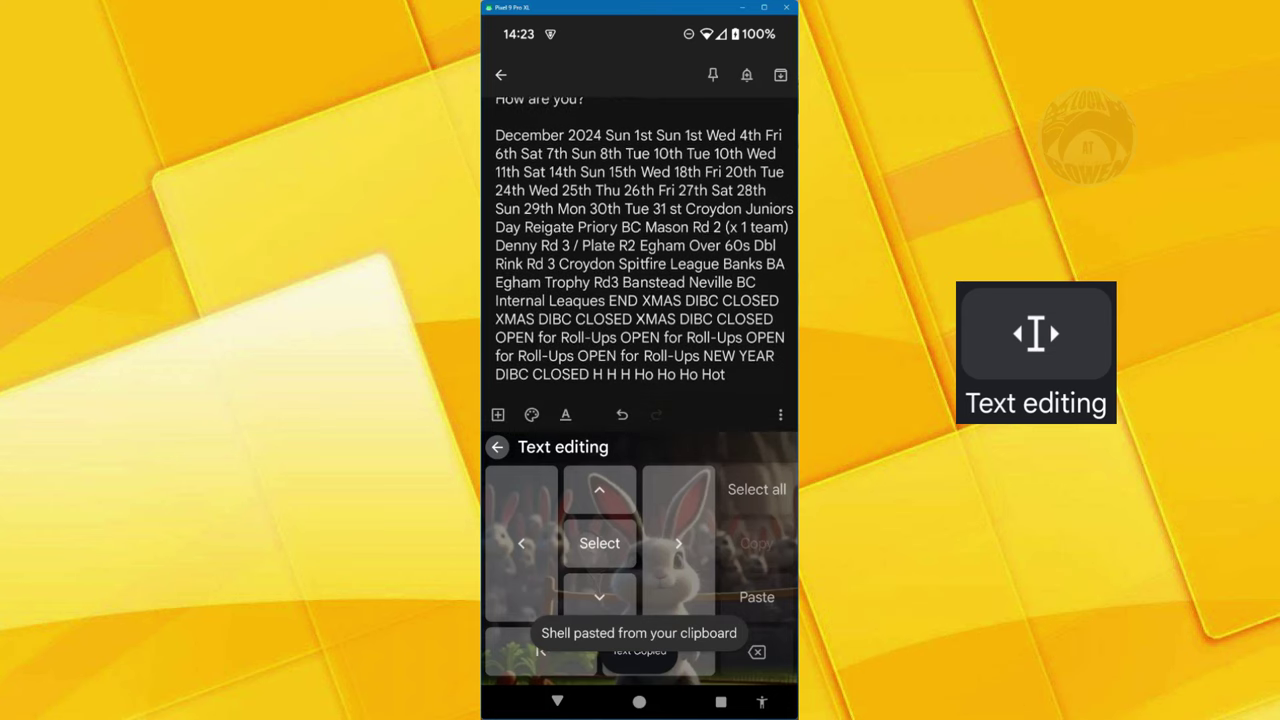
key(BackSpace)
key(BackSpace)
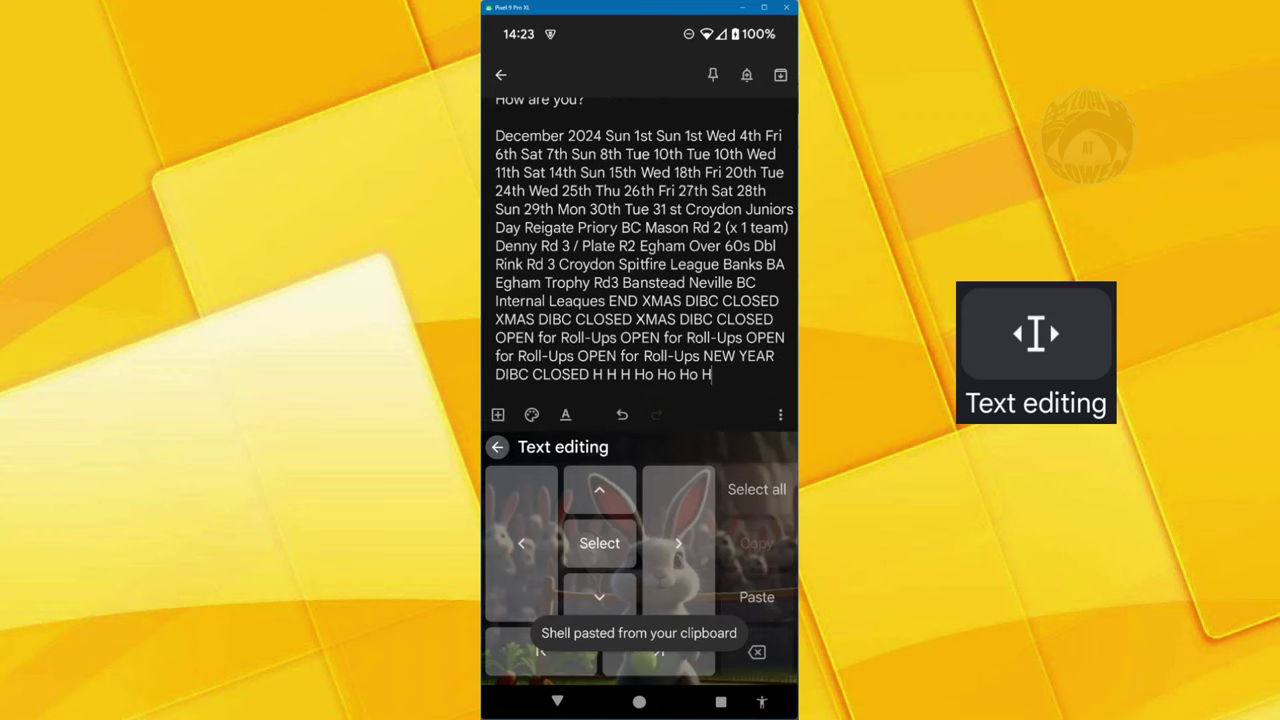
click(756, 597)
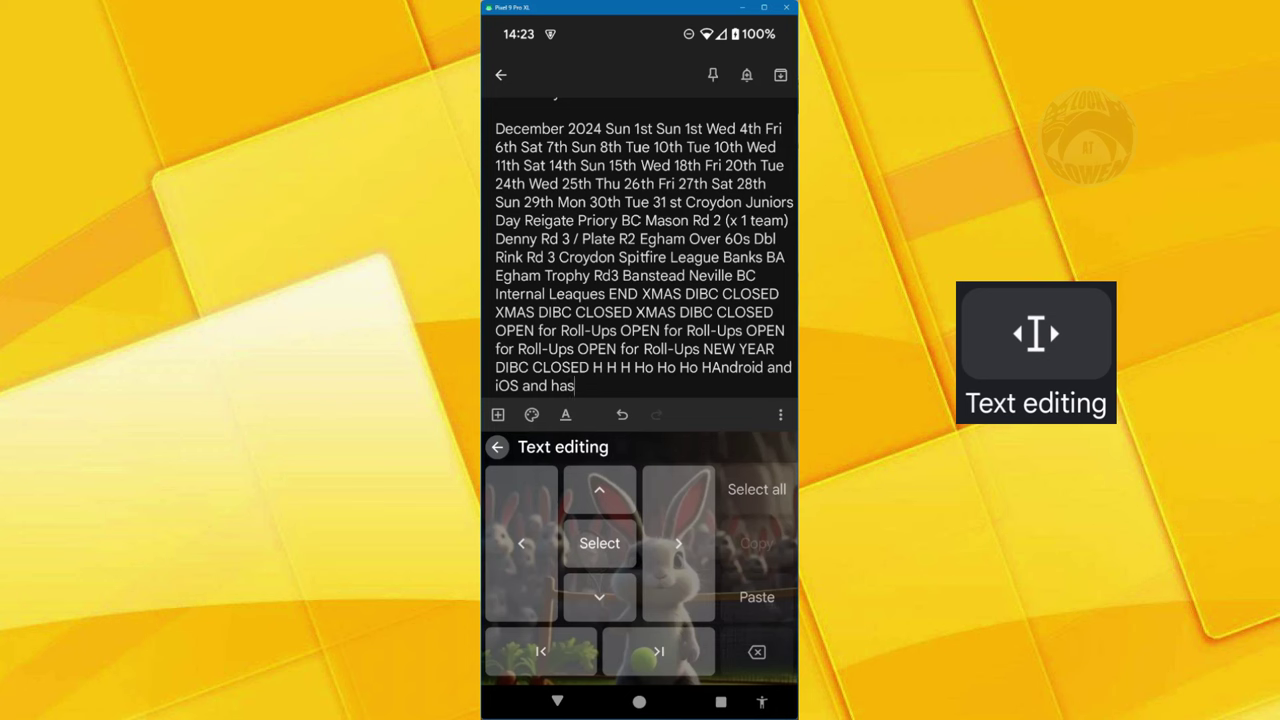
- Jump the cursor to the start of the note and back to the end
click(612, 411)
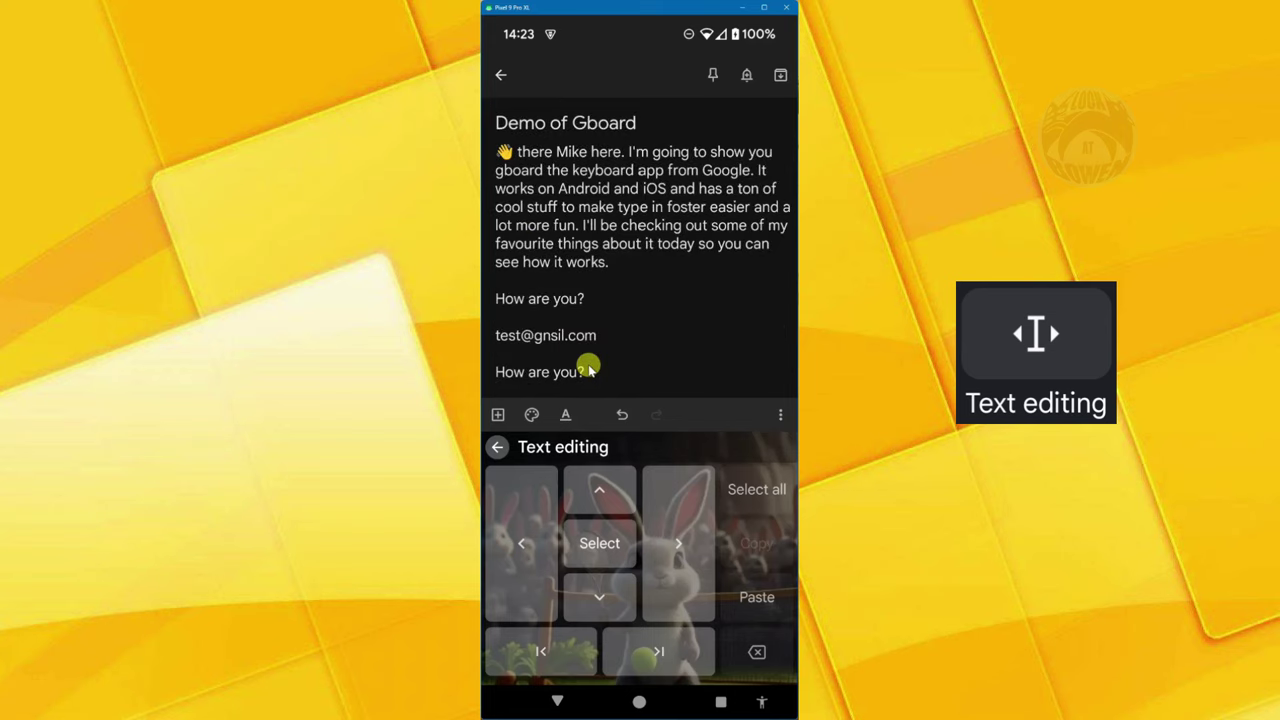
click(540, 652)
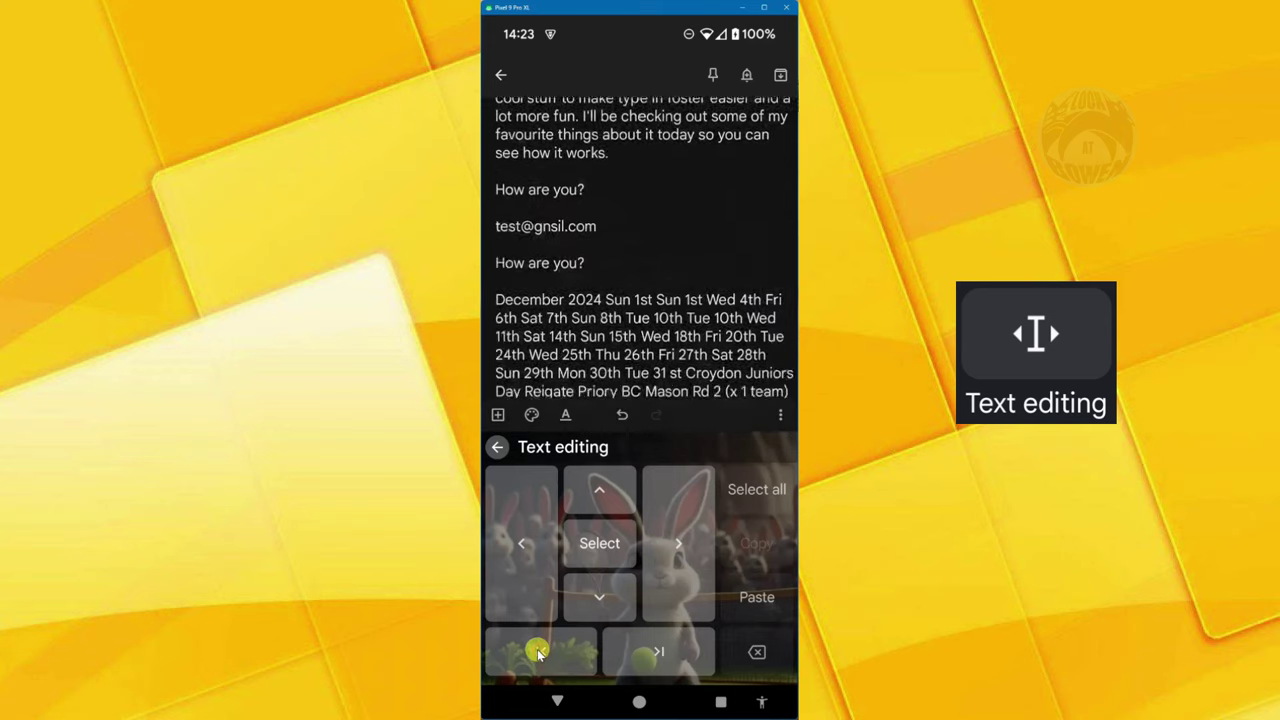
click(537, 651)
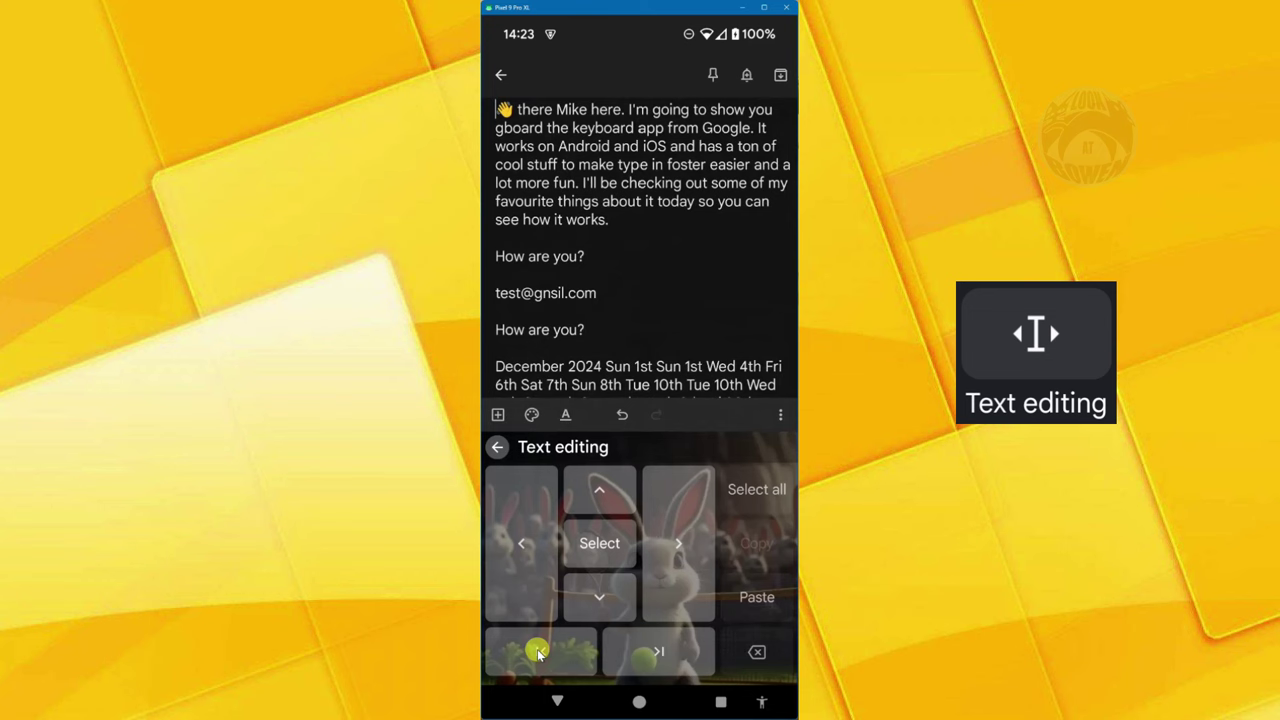
click(673, 655)
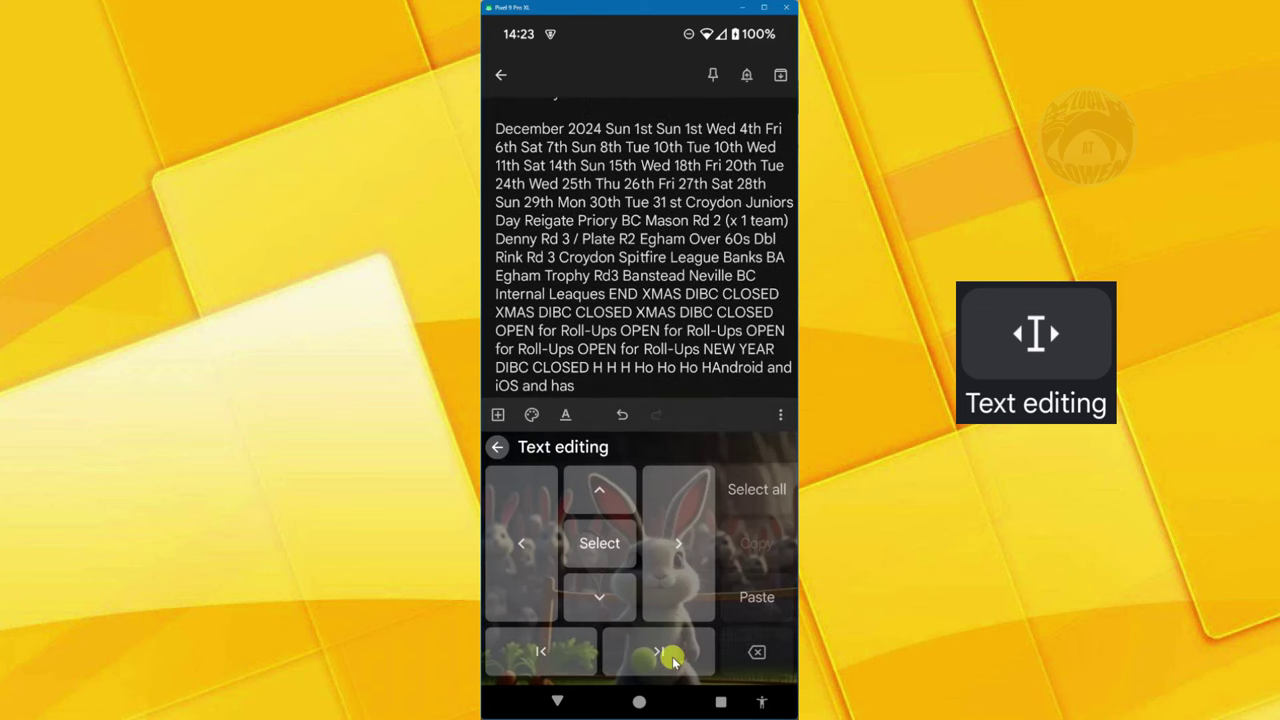
- Close the text-editing panel and add an empty line after 'iOS and has'
key(Escape)
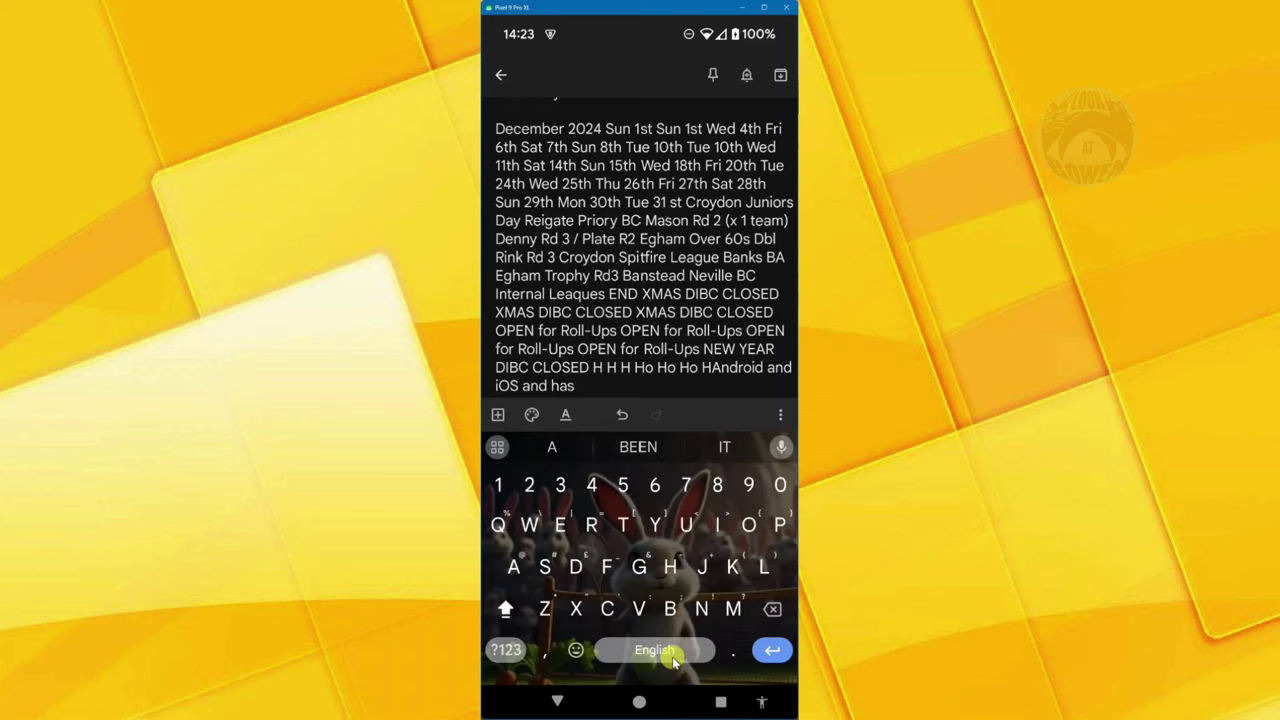
key(Return)
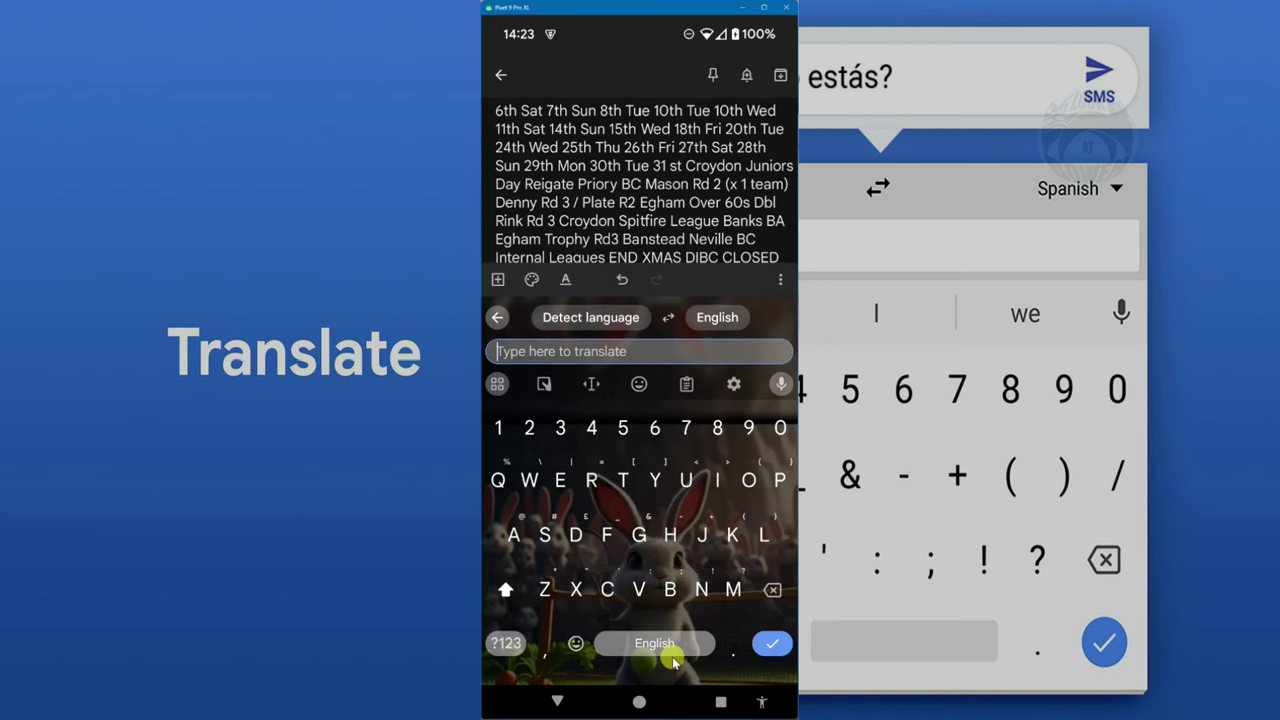
- Translate Dutch 'Hoe Gaan dit met jou' and insert 'How are things going with you?' into the note
text(Hoe)
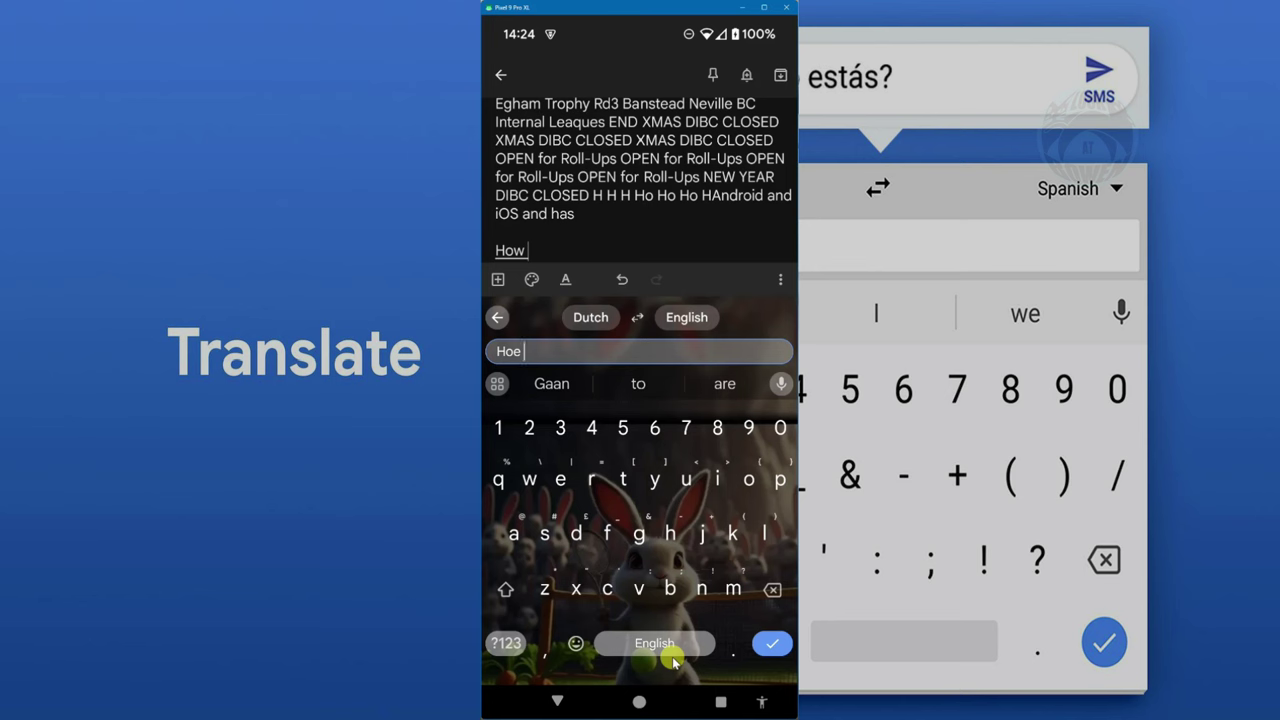
text(Gaan)
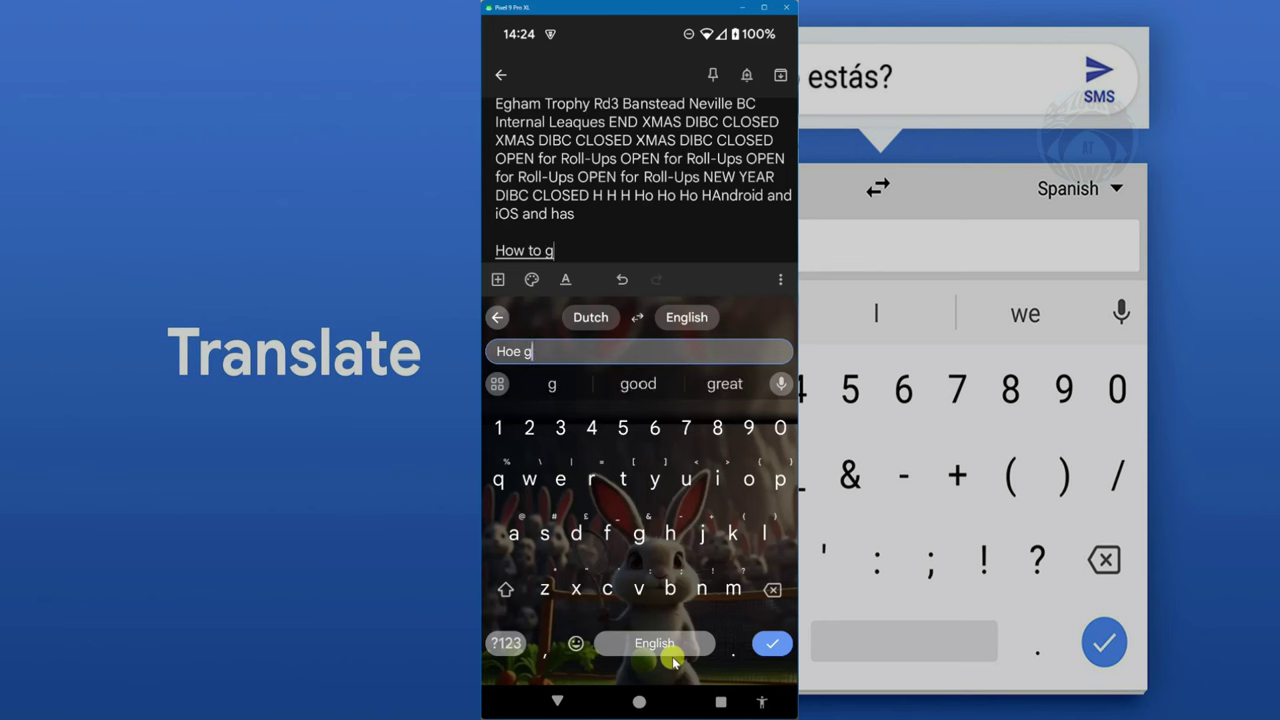
text( did)
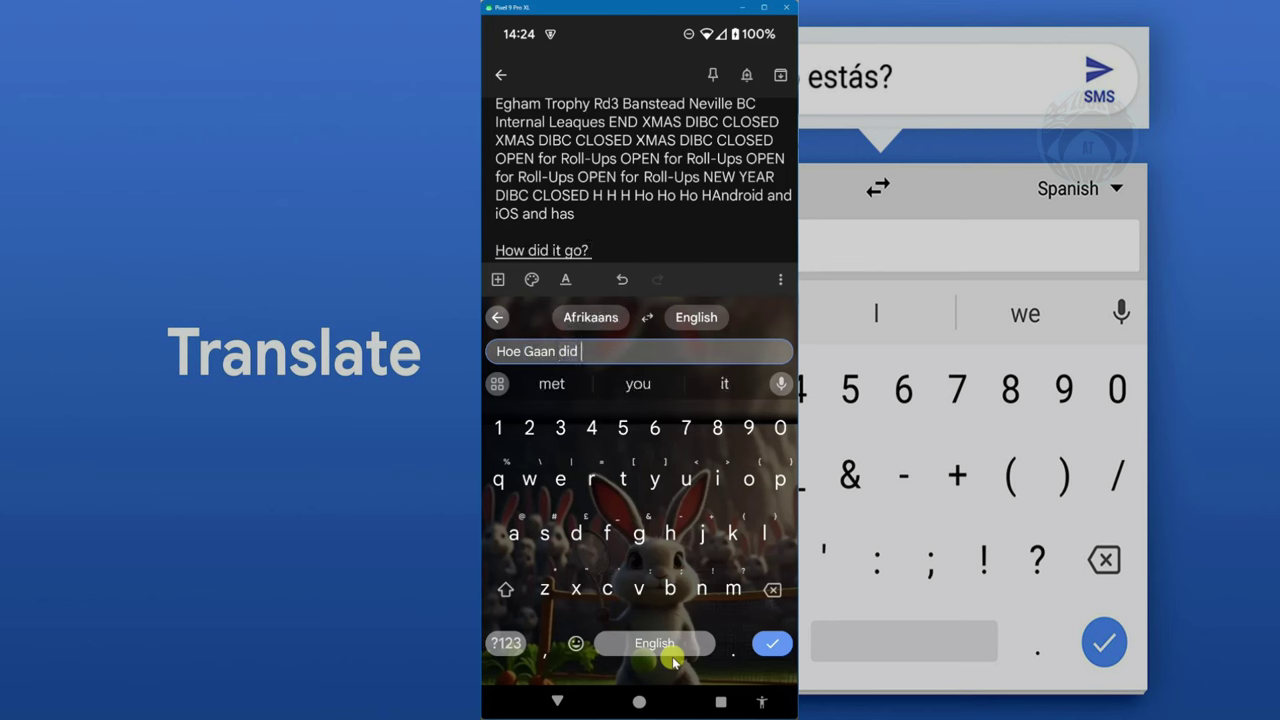
key(BackSpace)
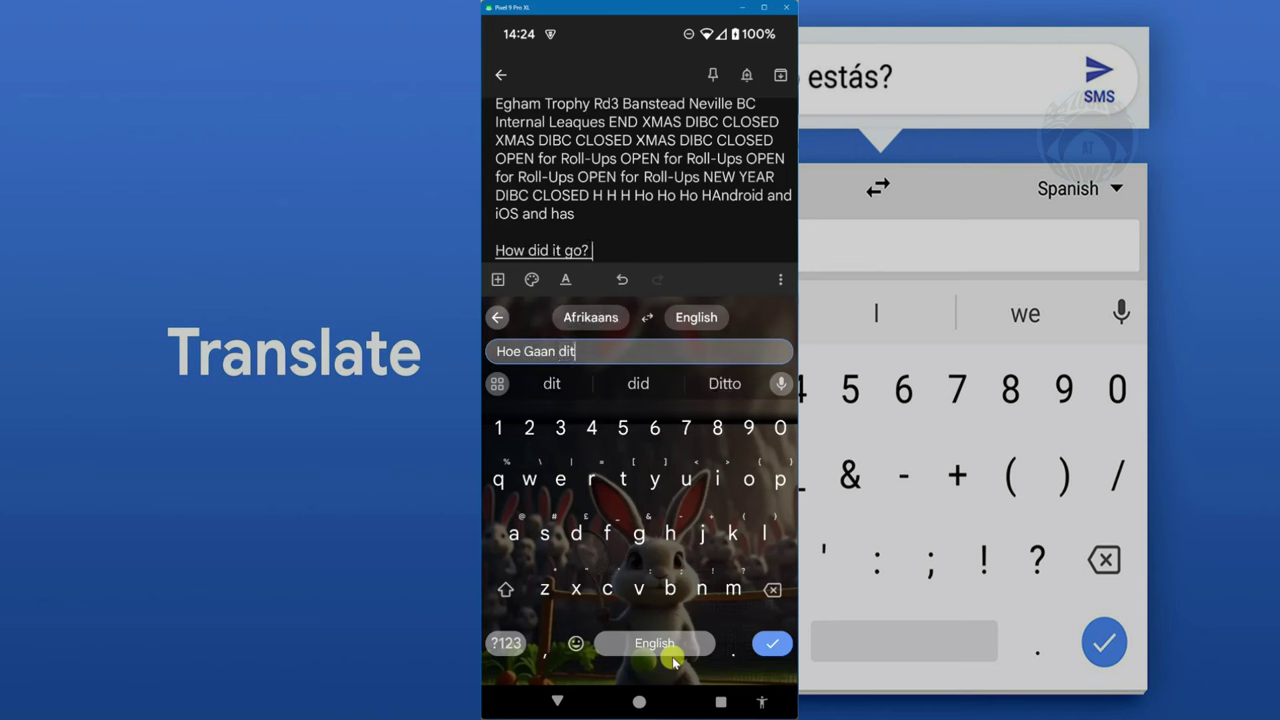
text(t me)
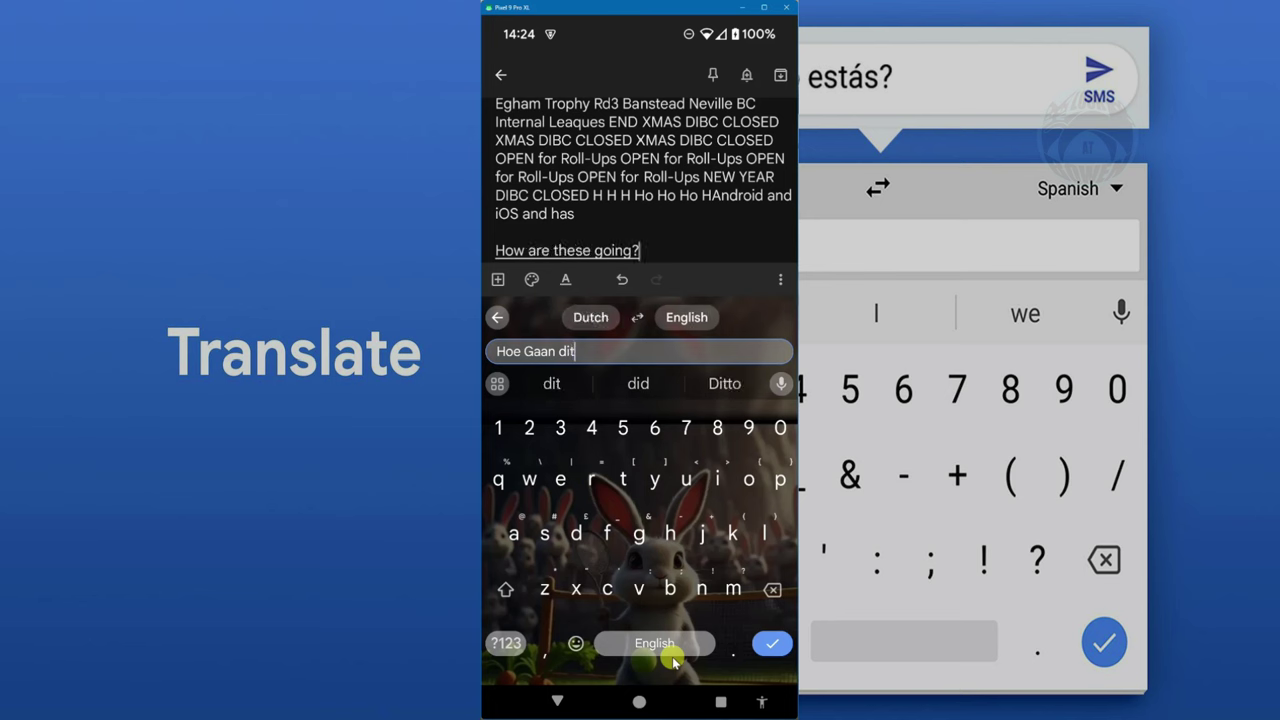
text(t jou)
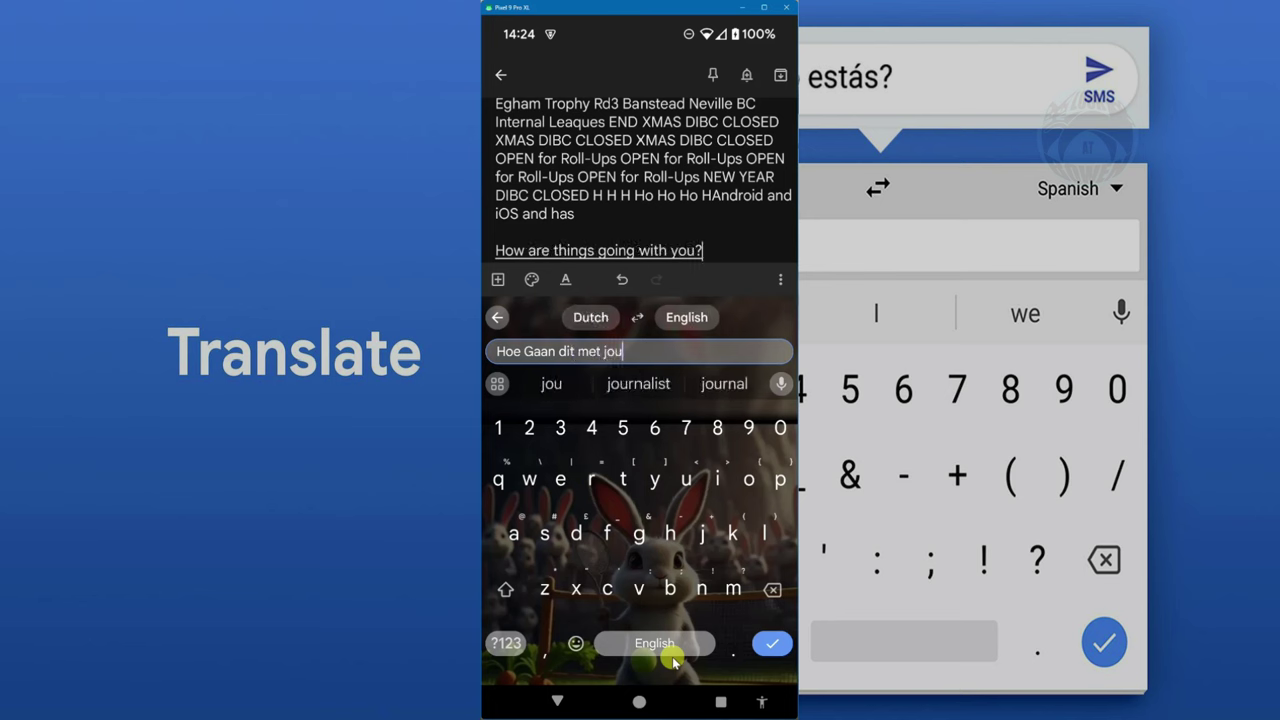
key(Return)
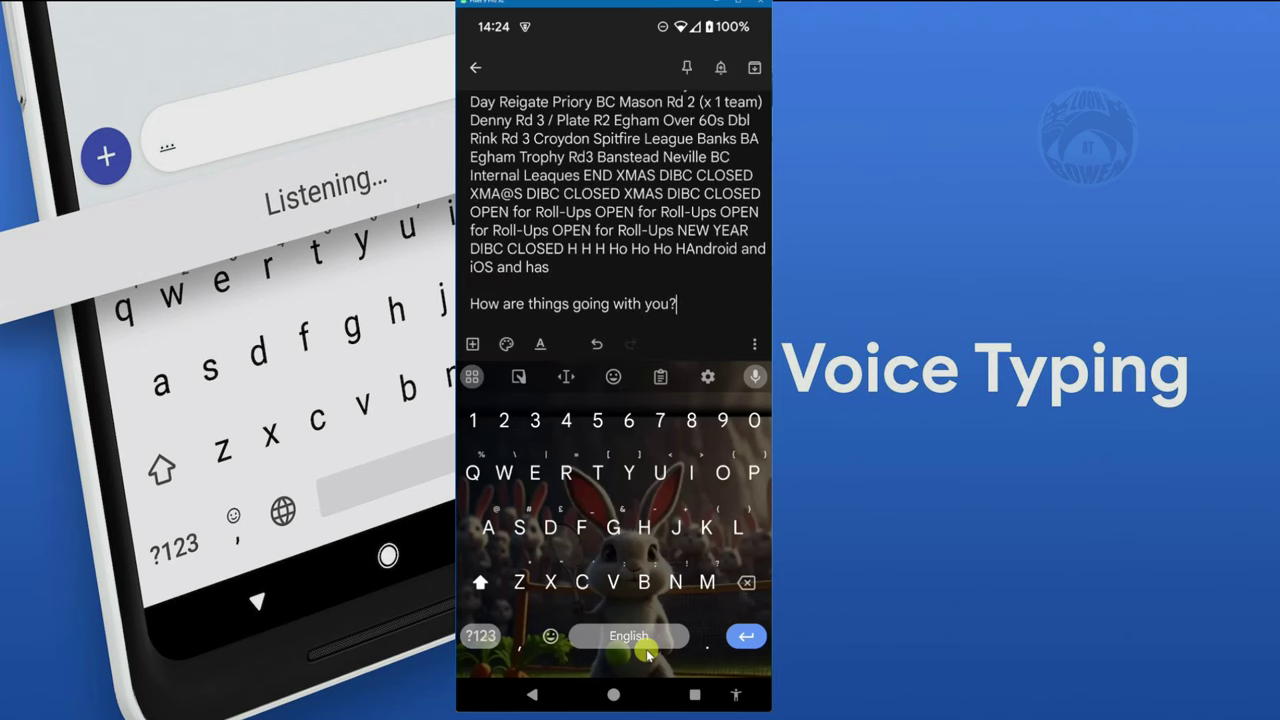
- Start a new line after 'How are things going with you?'
key(Return)
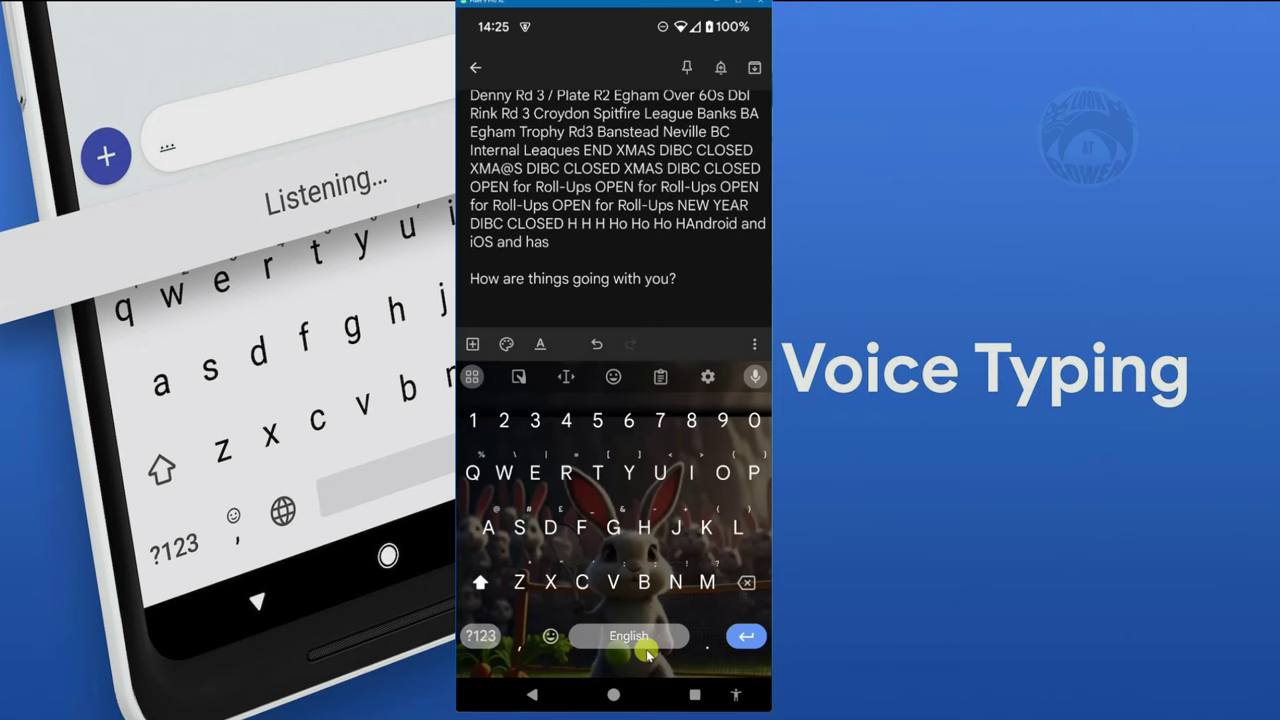